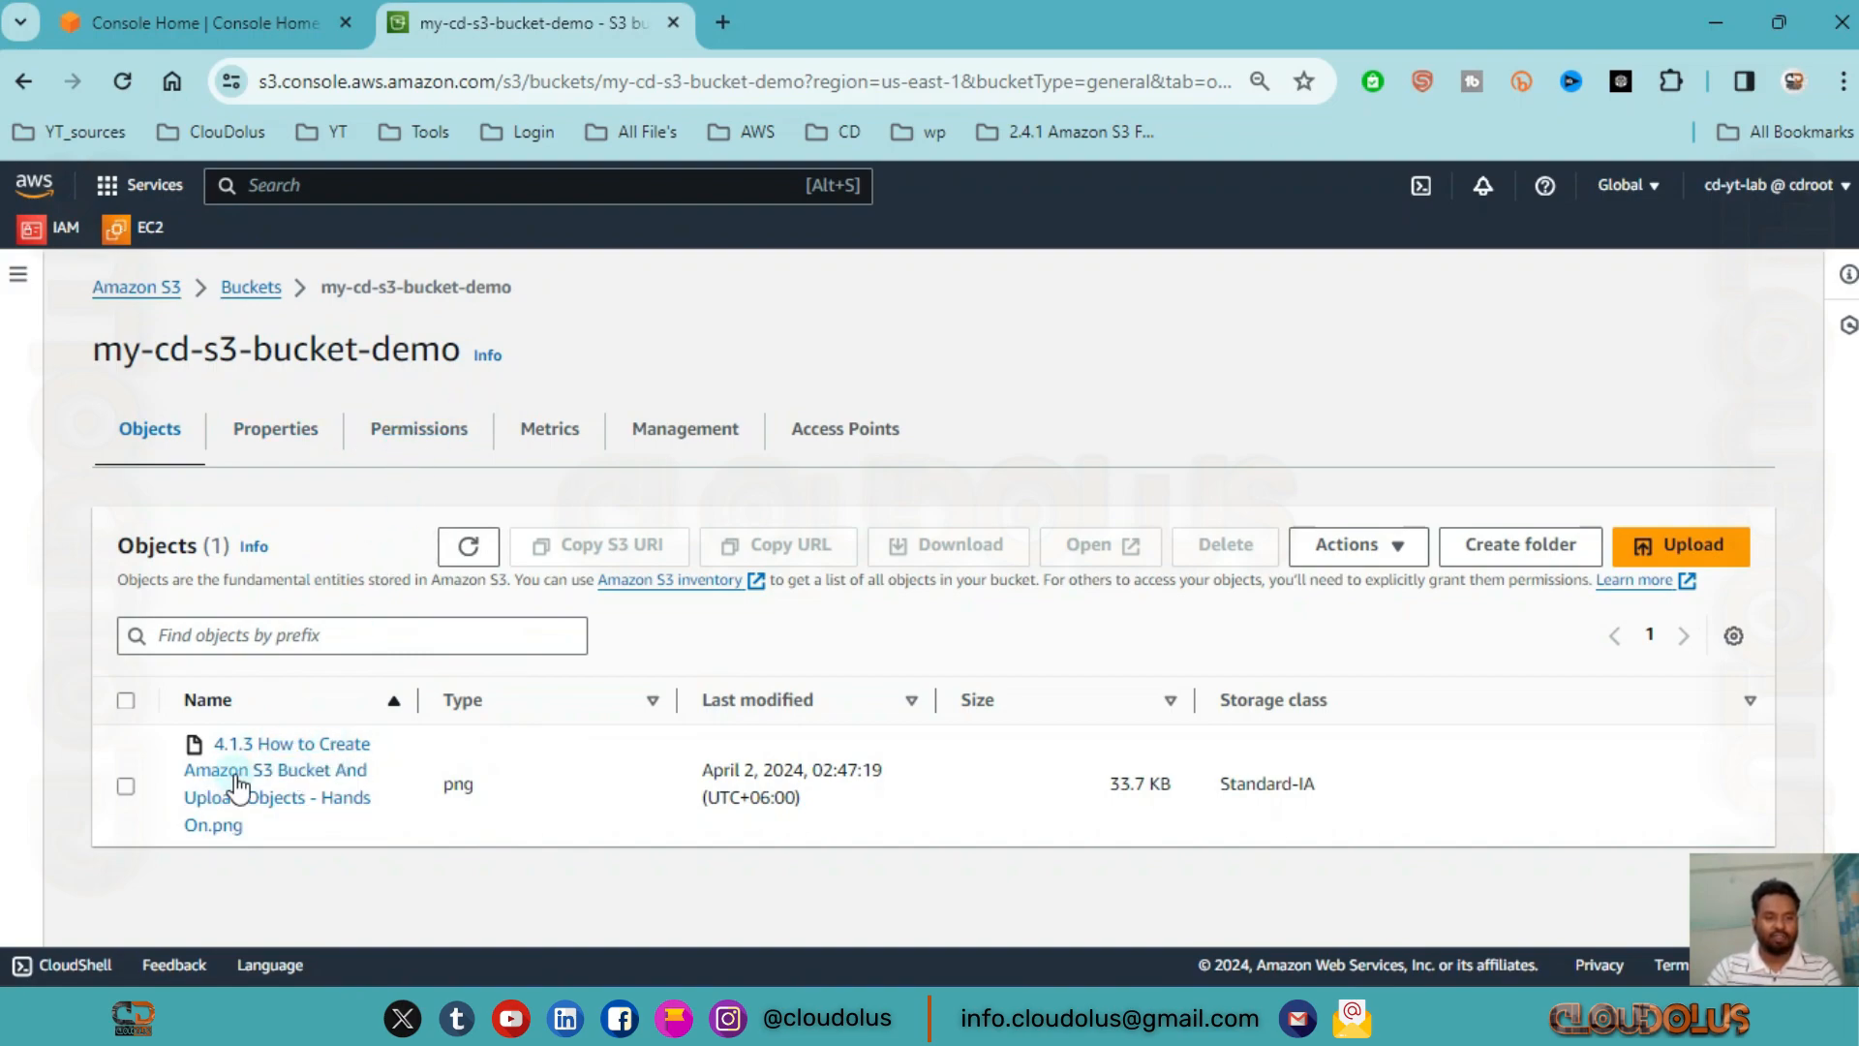
# - Show the details of the bucket's PNG object and open the image file itself
pyautogui.click(291, 780)
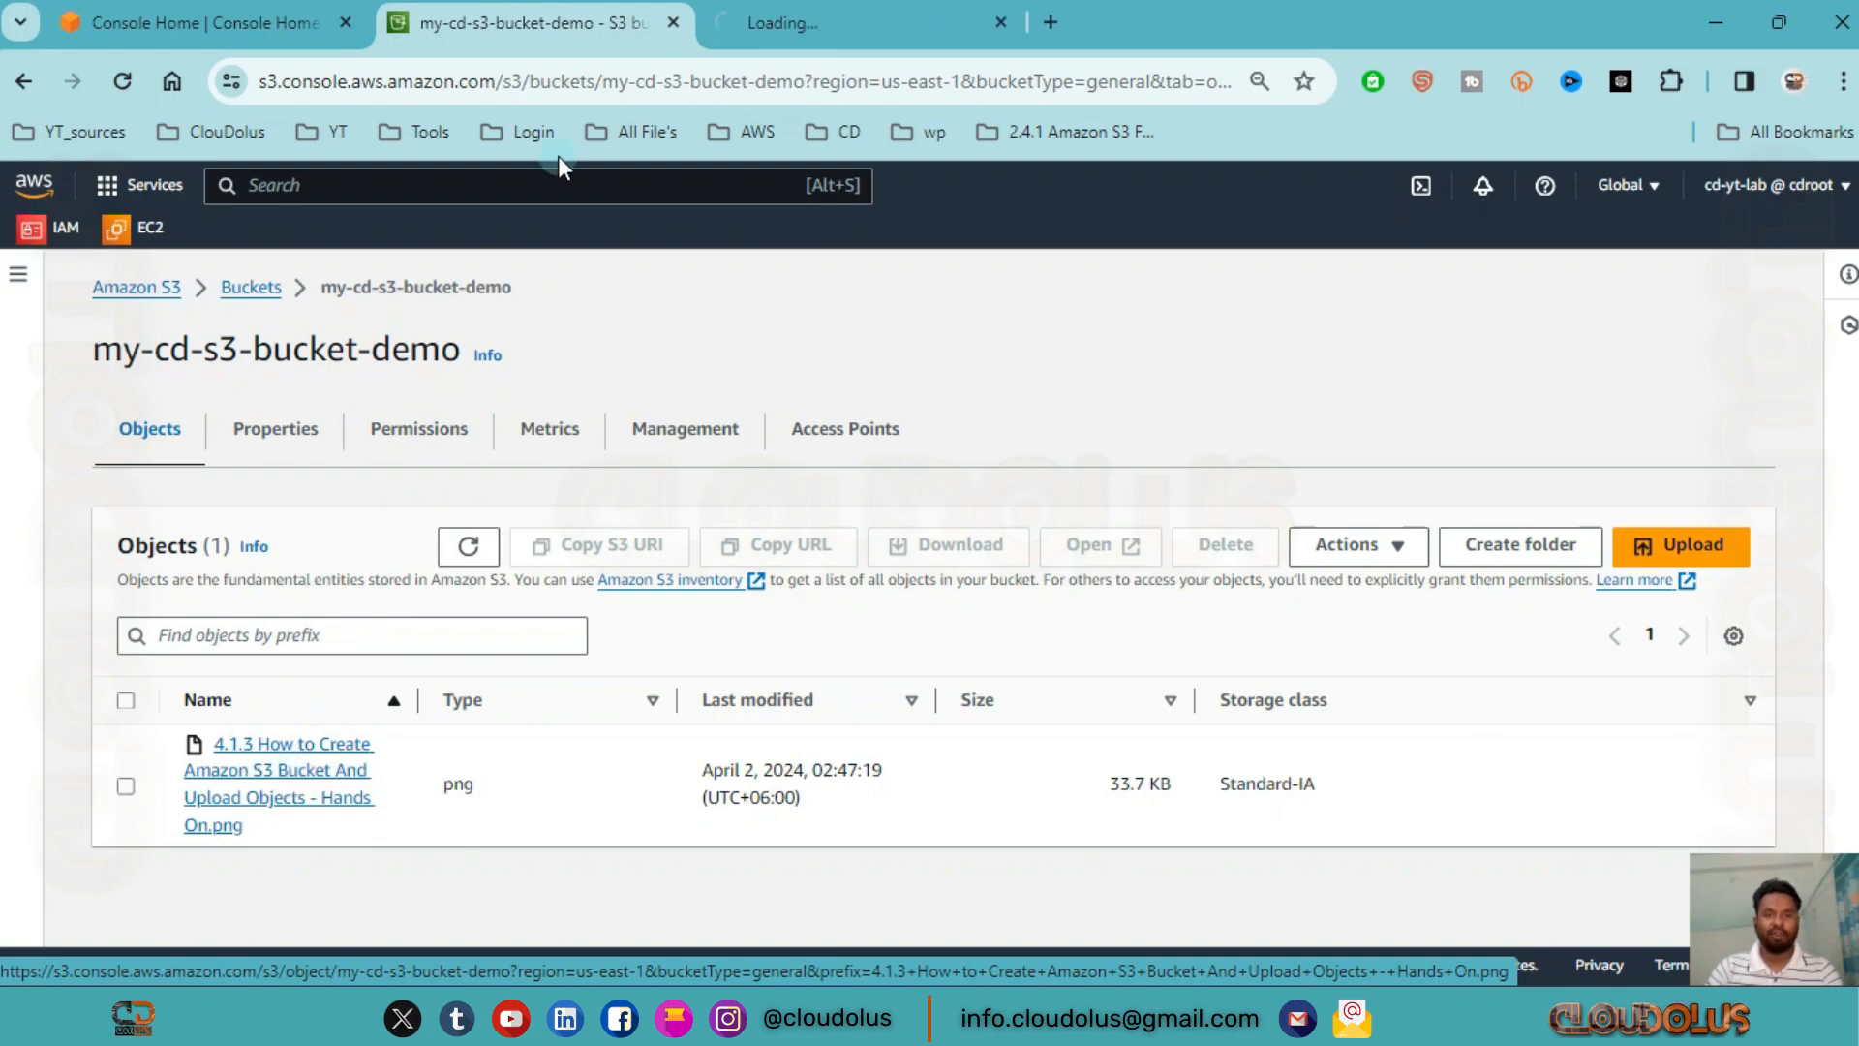
pyautogui.scroll(-3, 565, 562)
pyautogui.scroll(3, 629, 630)
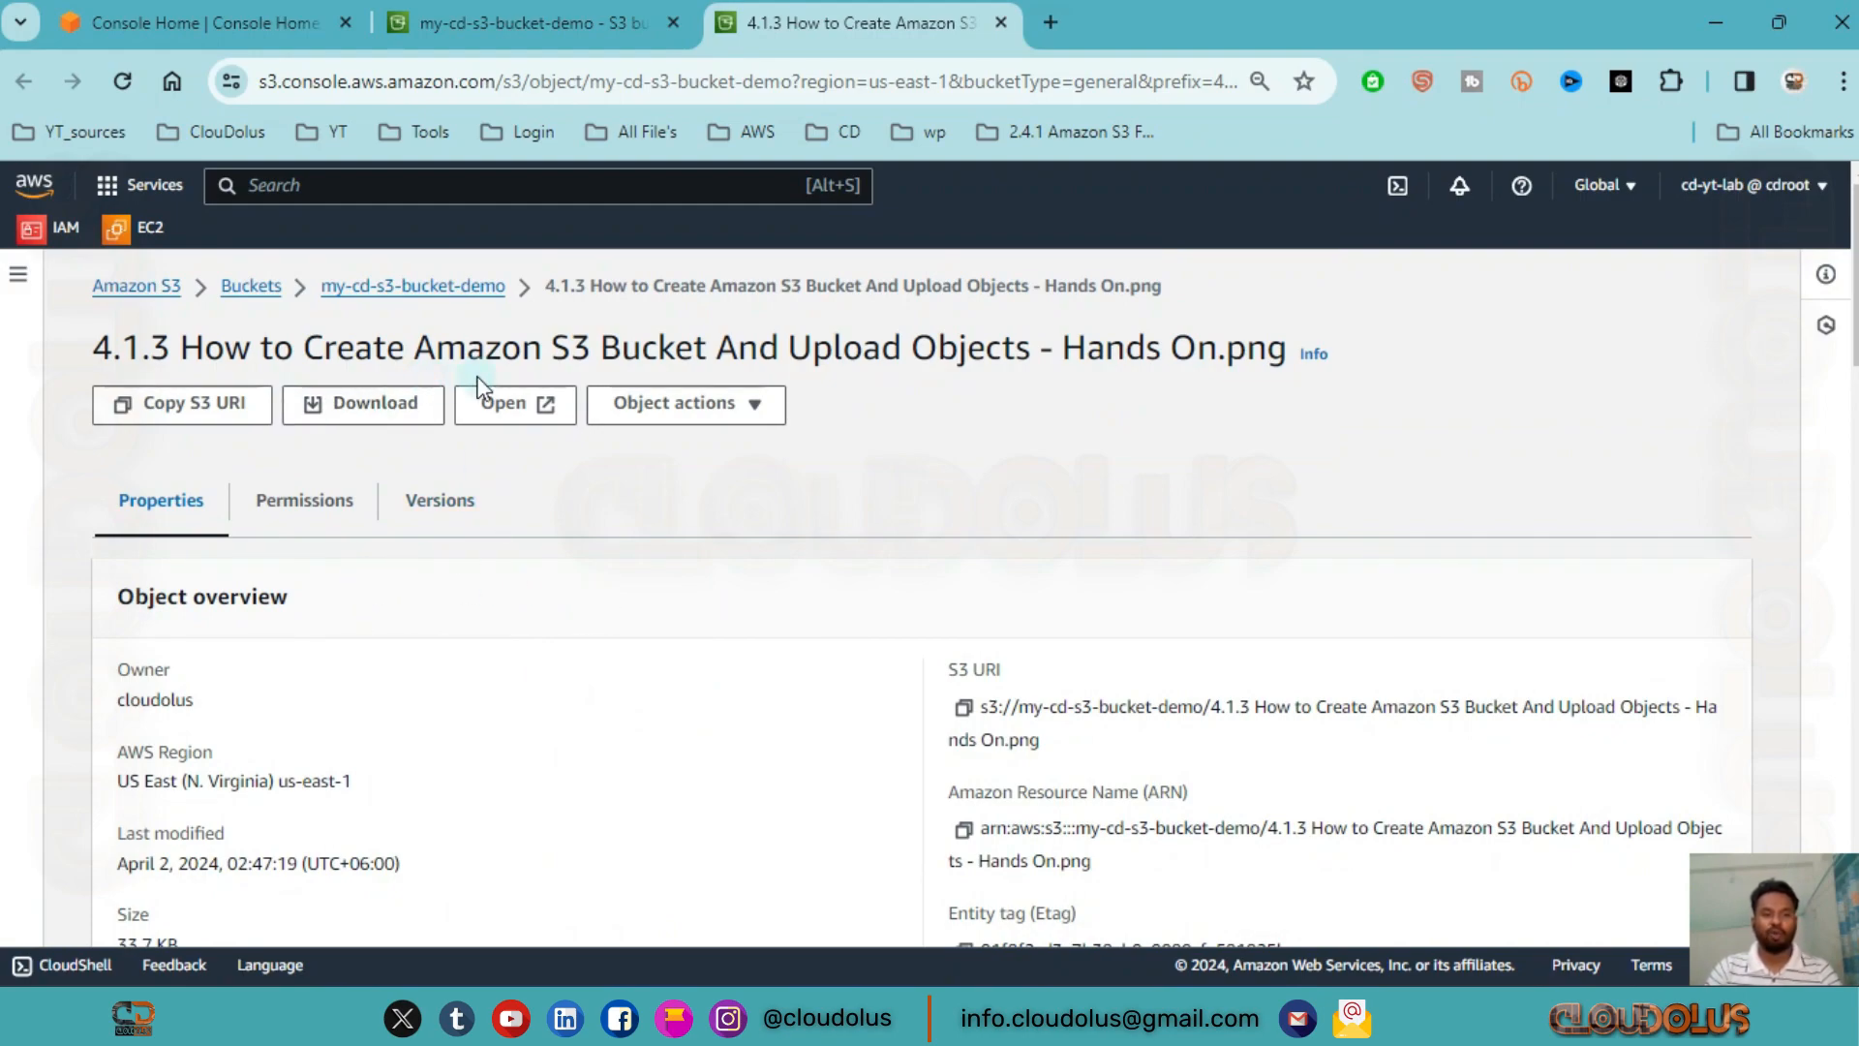
pyautogui.click(502, 407)
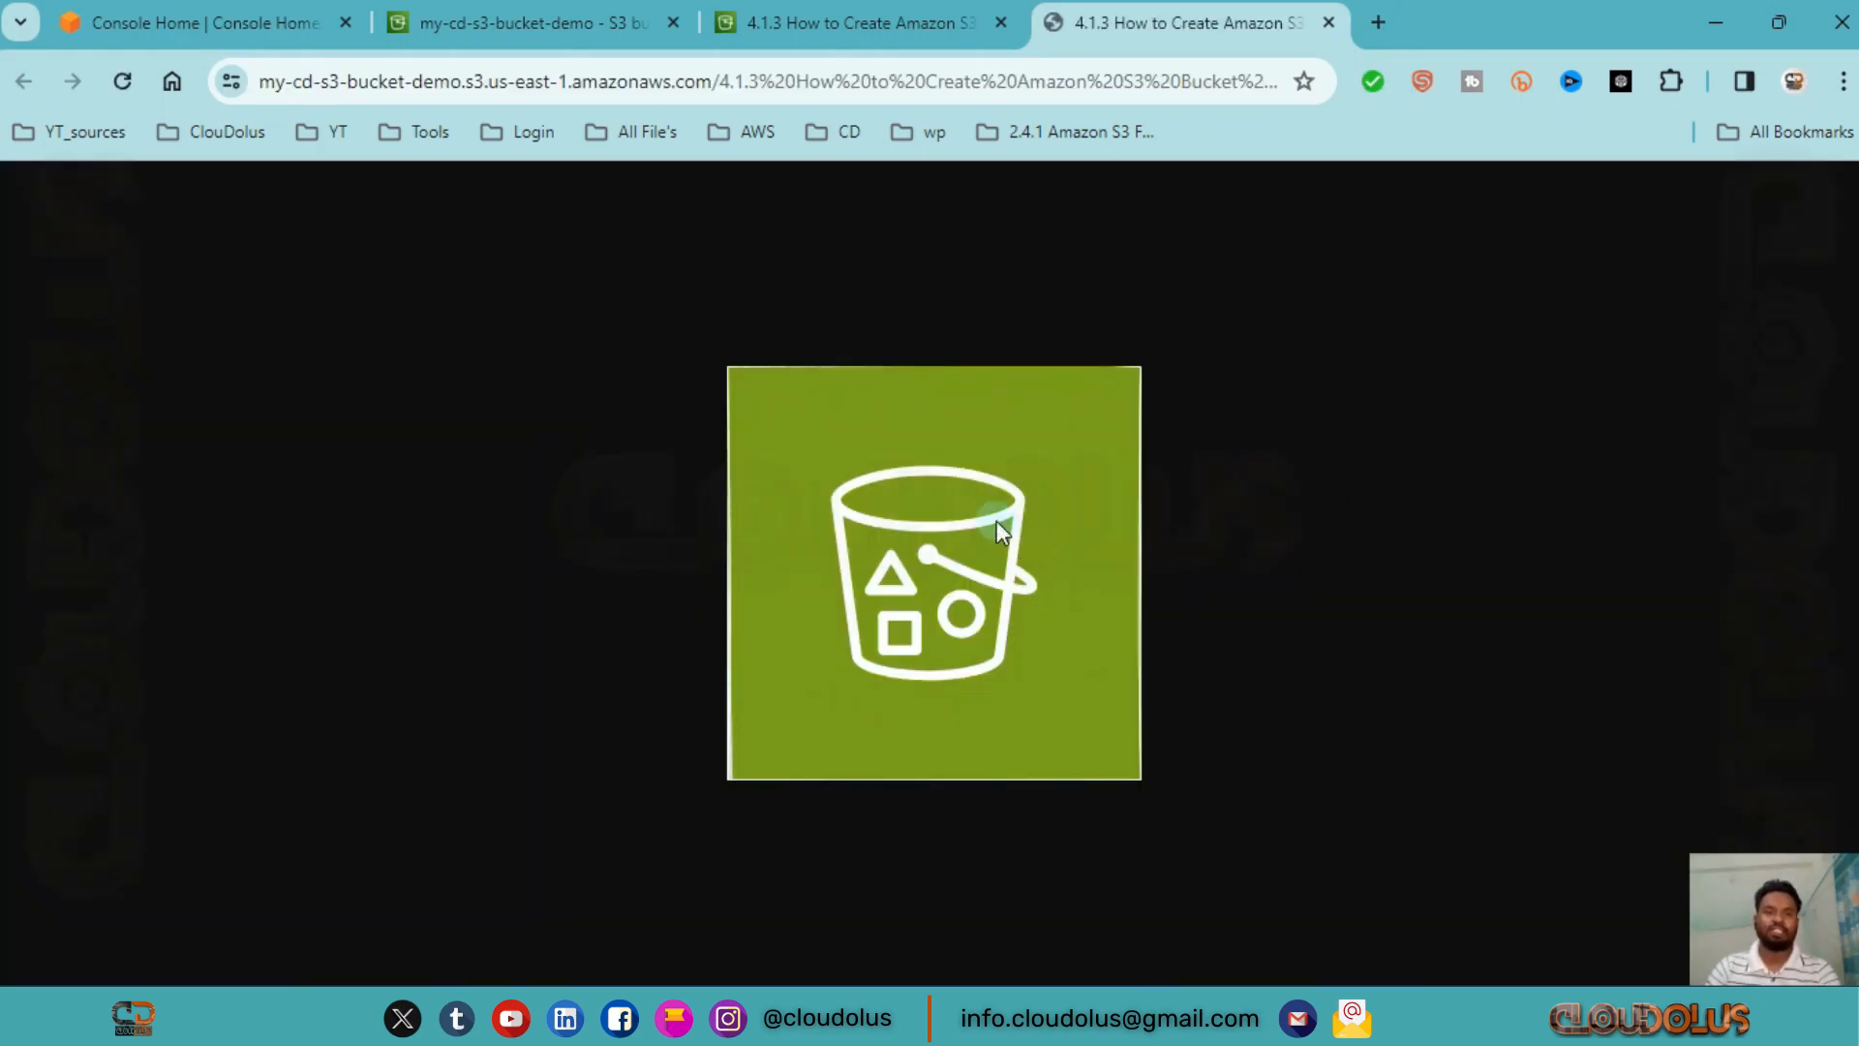
# - Copy the PNG object's URL from its details and load it in a new browser tab to test public access
pyautogui.click(899, 14)
pyautogui.scroll(-4, 643, 759)
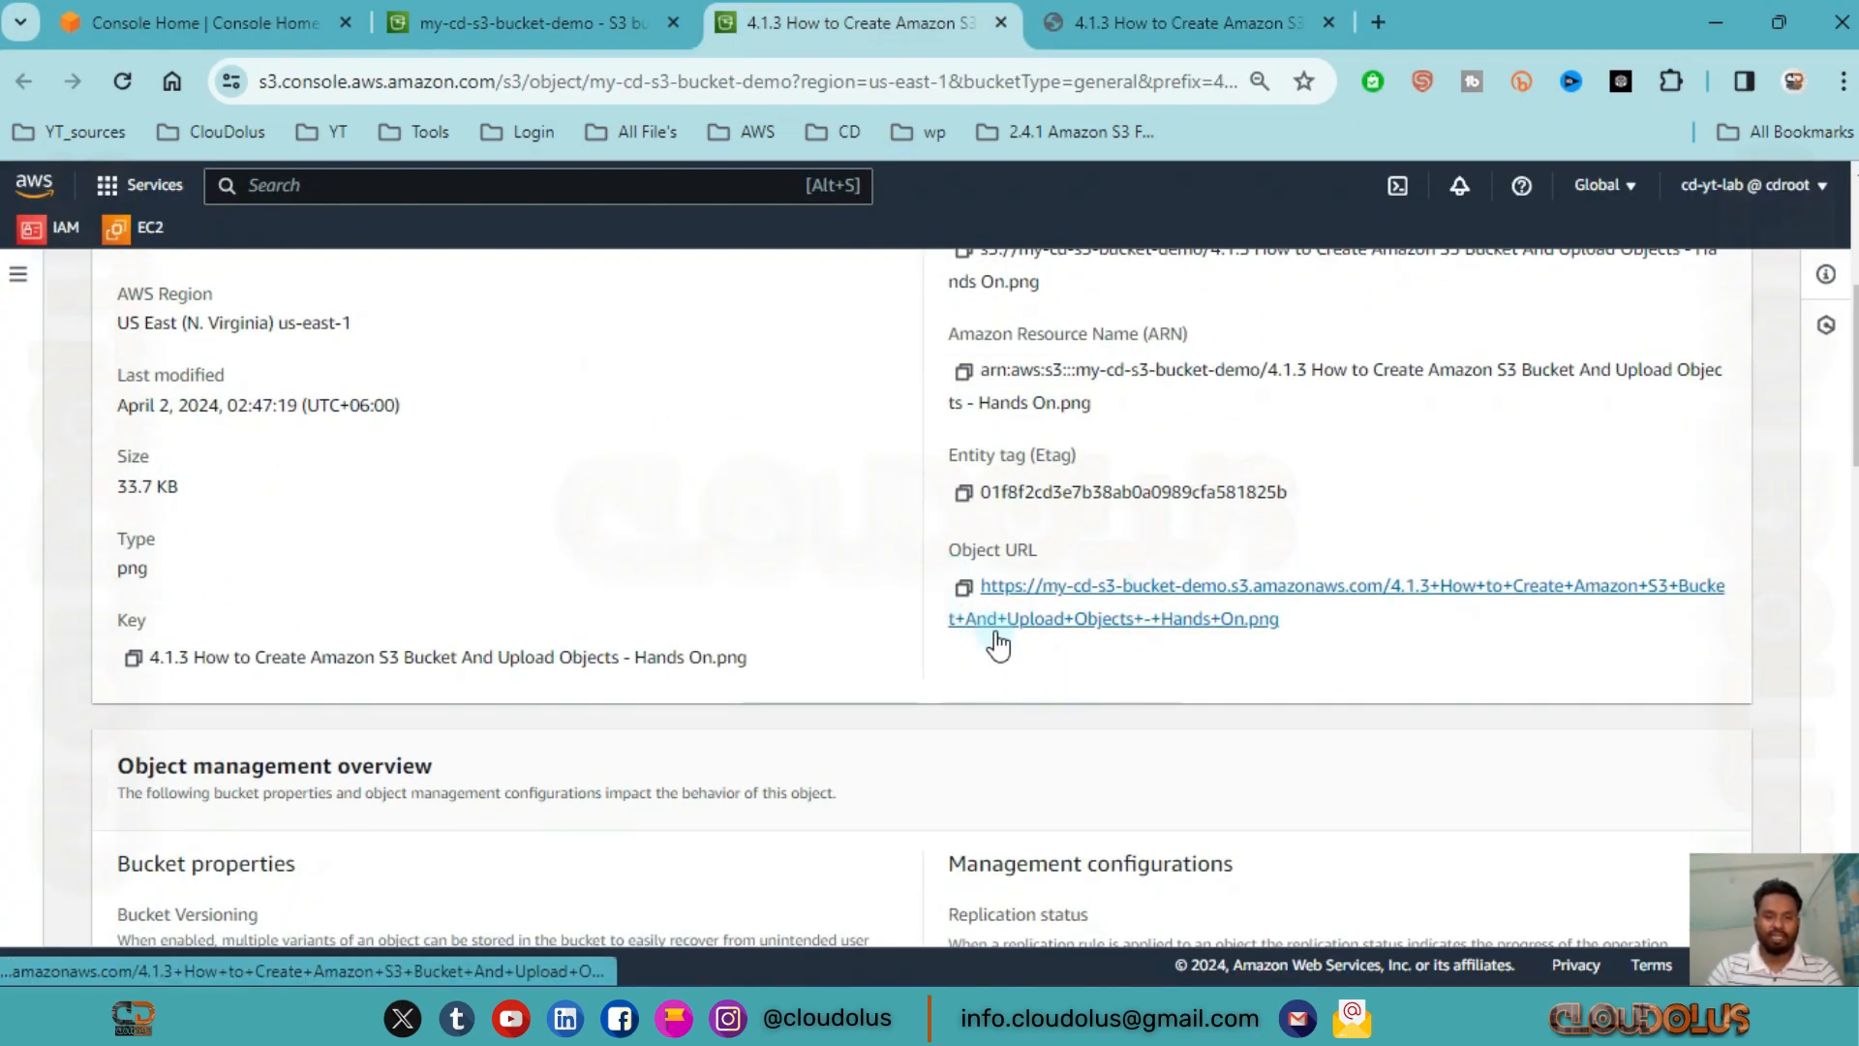
pyautogui.click(964, 586)
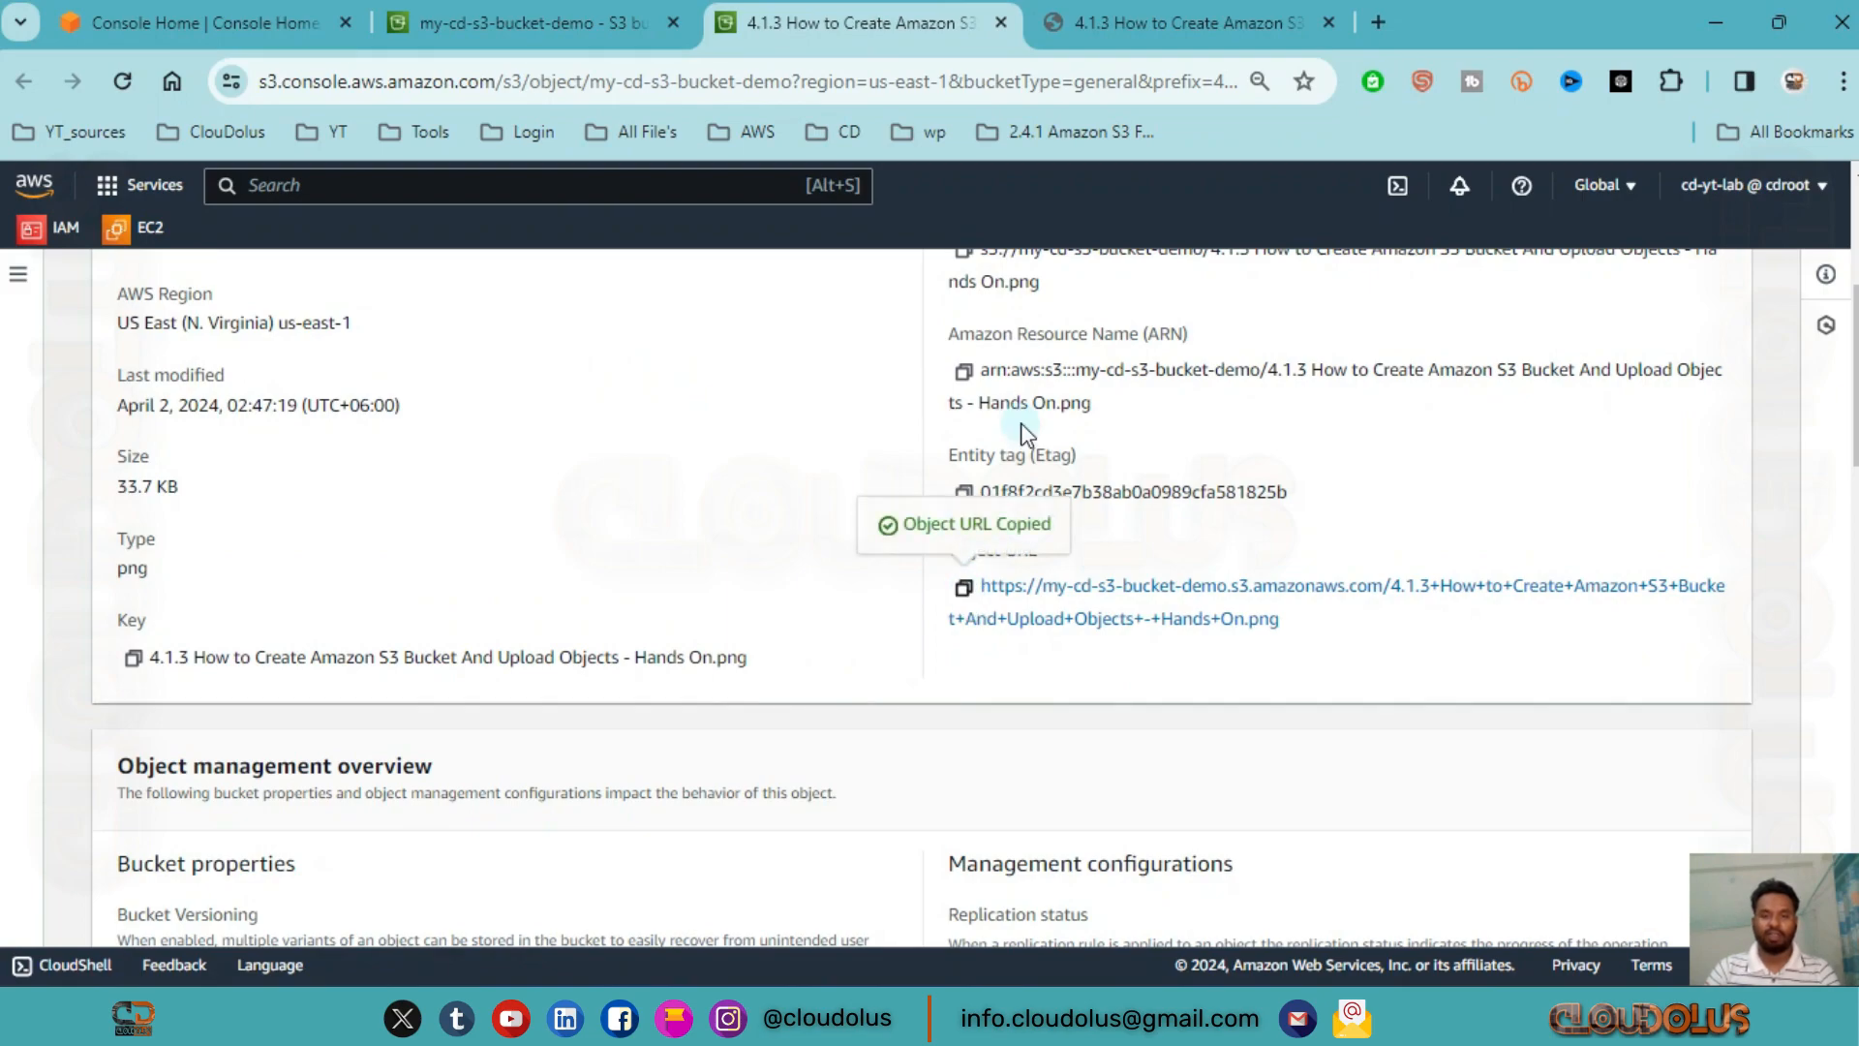
pyautogui.click(1391, 21)
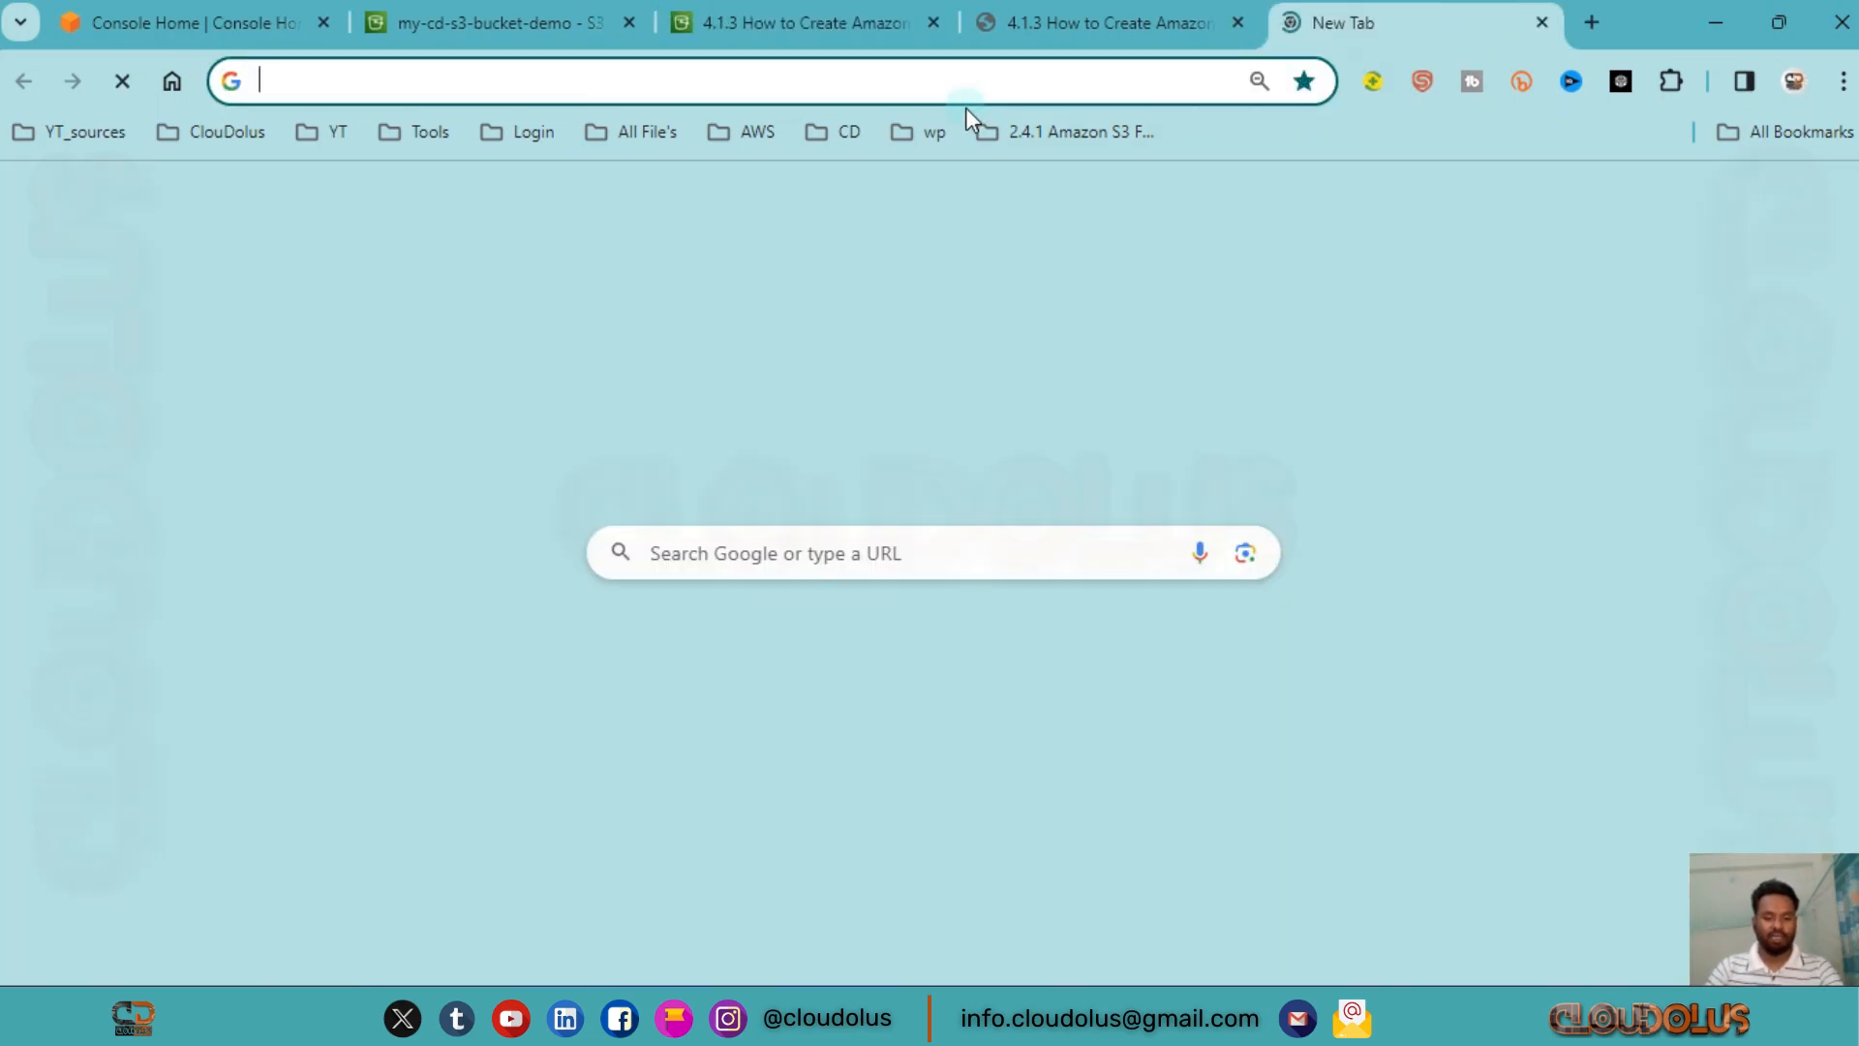
pyautogui.hotkey('ctrl', 'v')
pyautogui.press('Return')
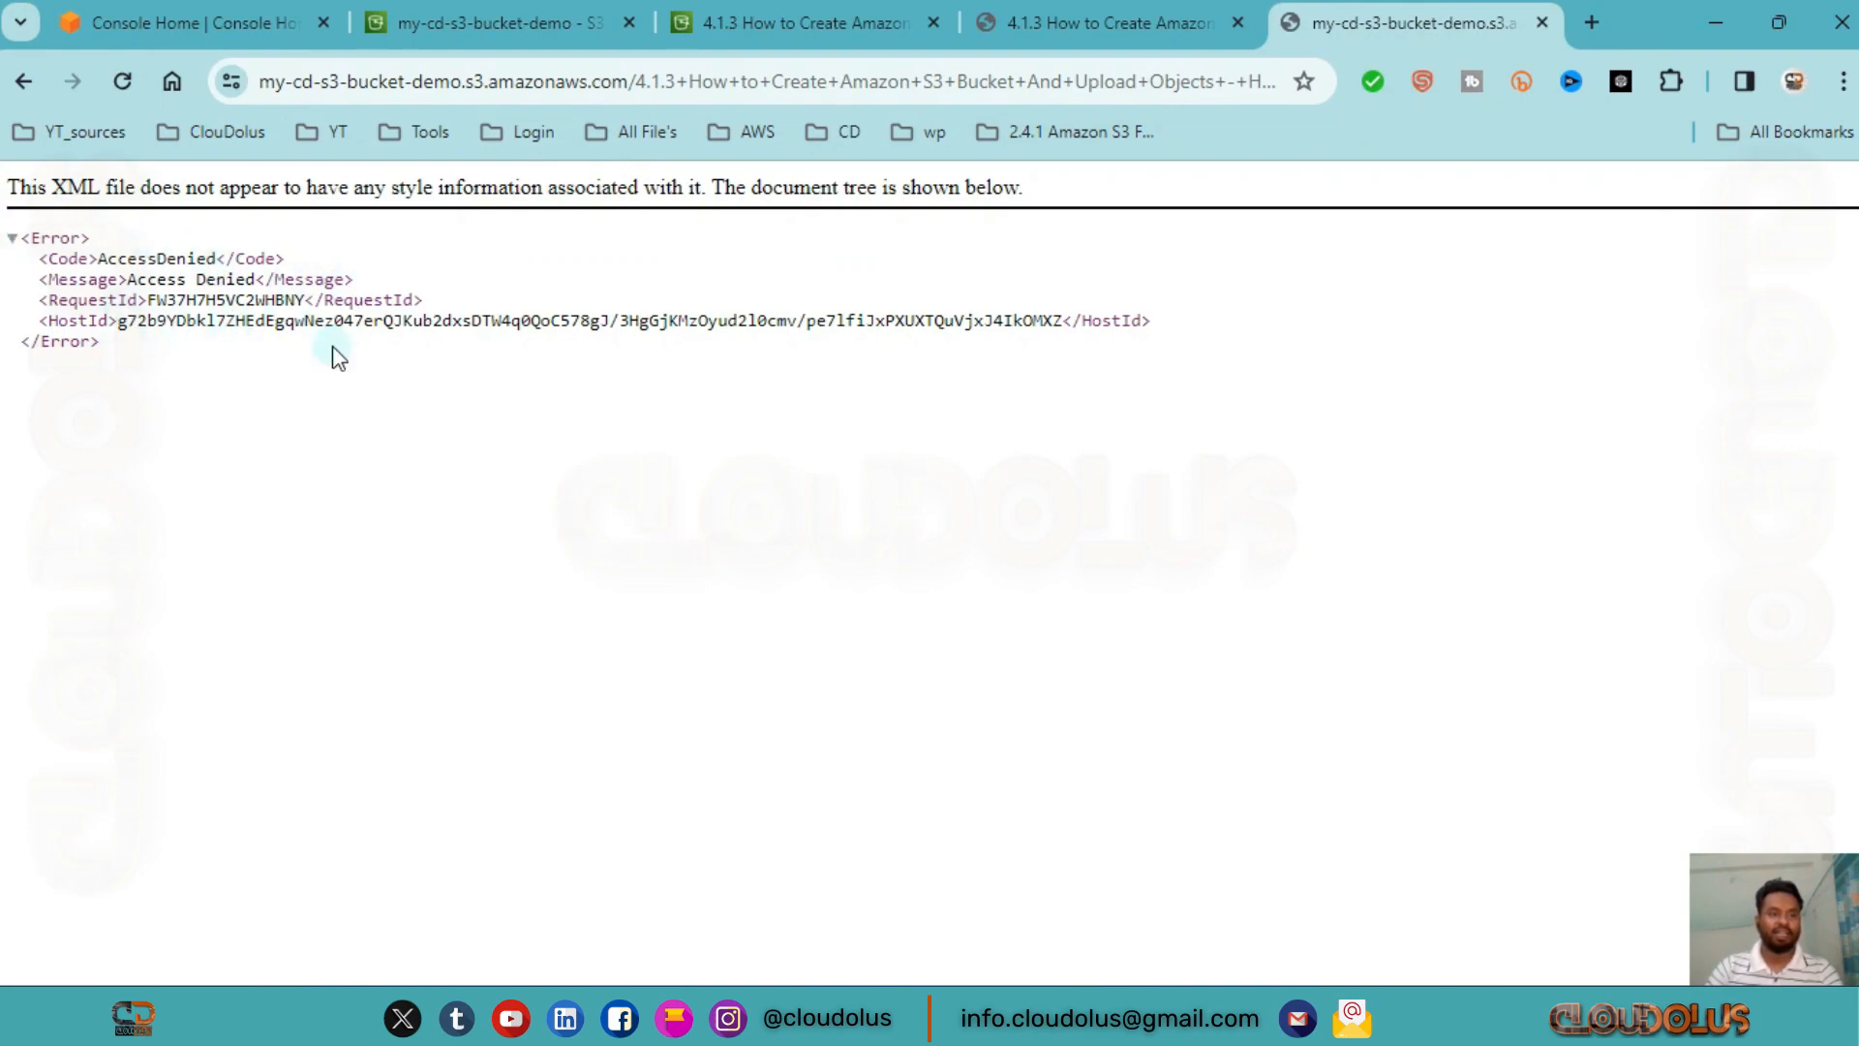
pyautogui.moveTo(332, 352); pyautogui.dragTo(15, 247)
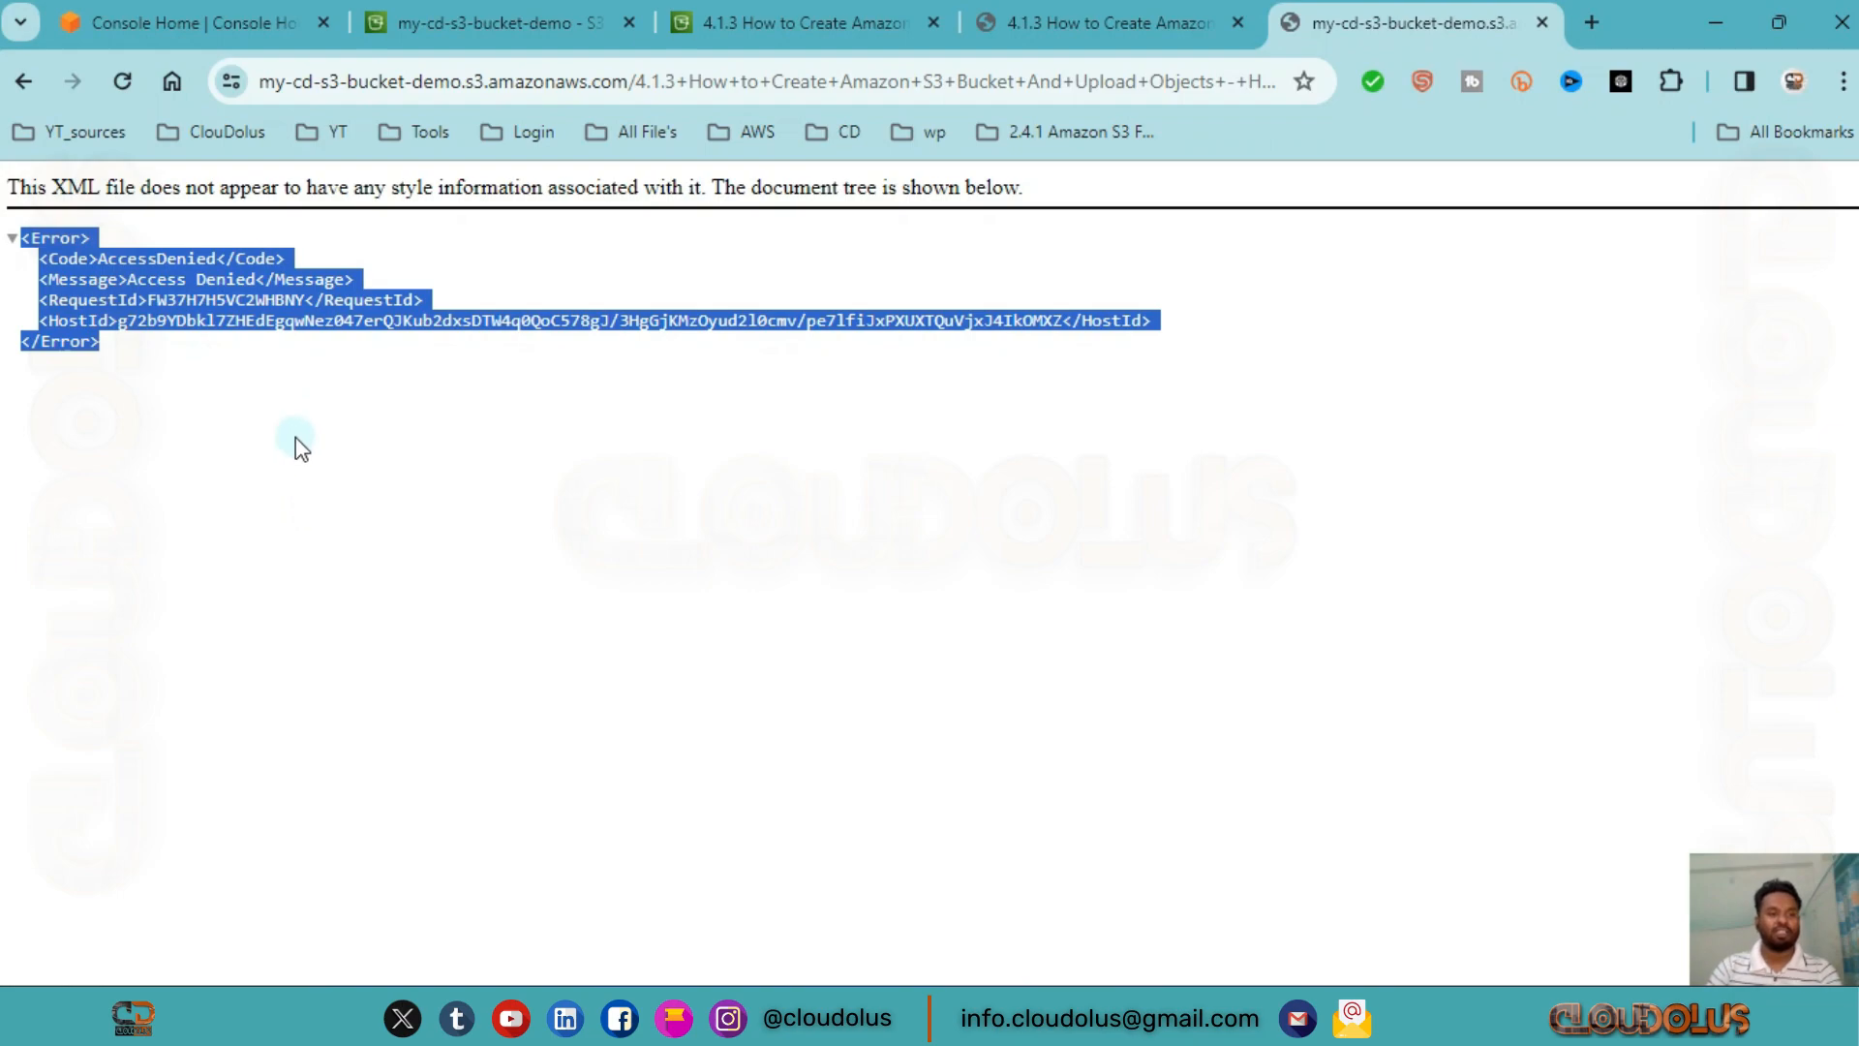
pyautogui.click(159, 380)
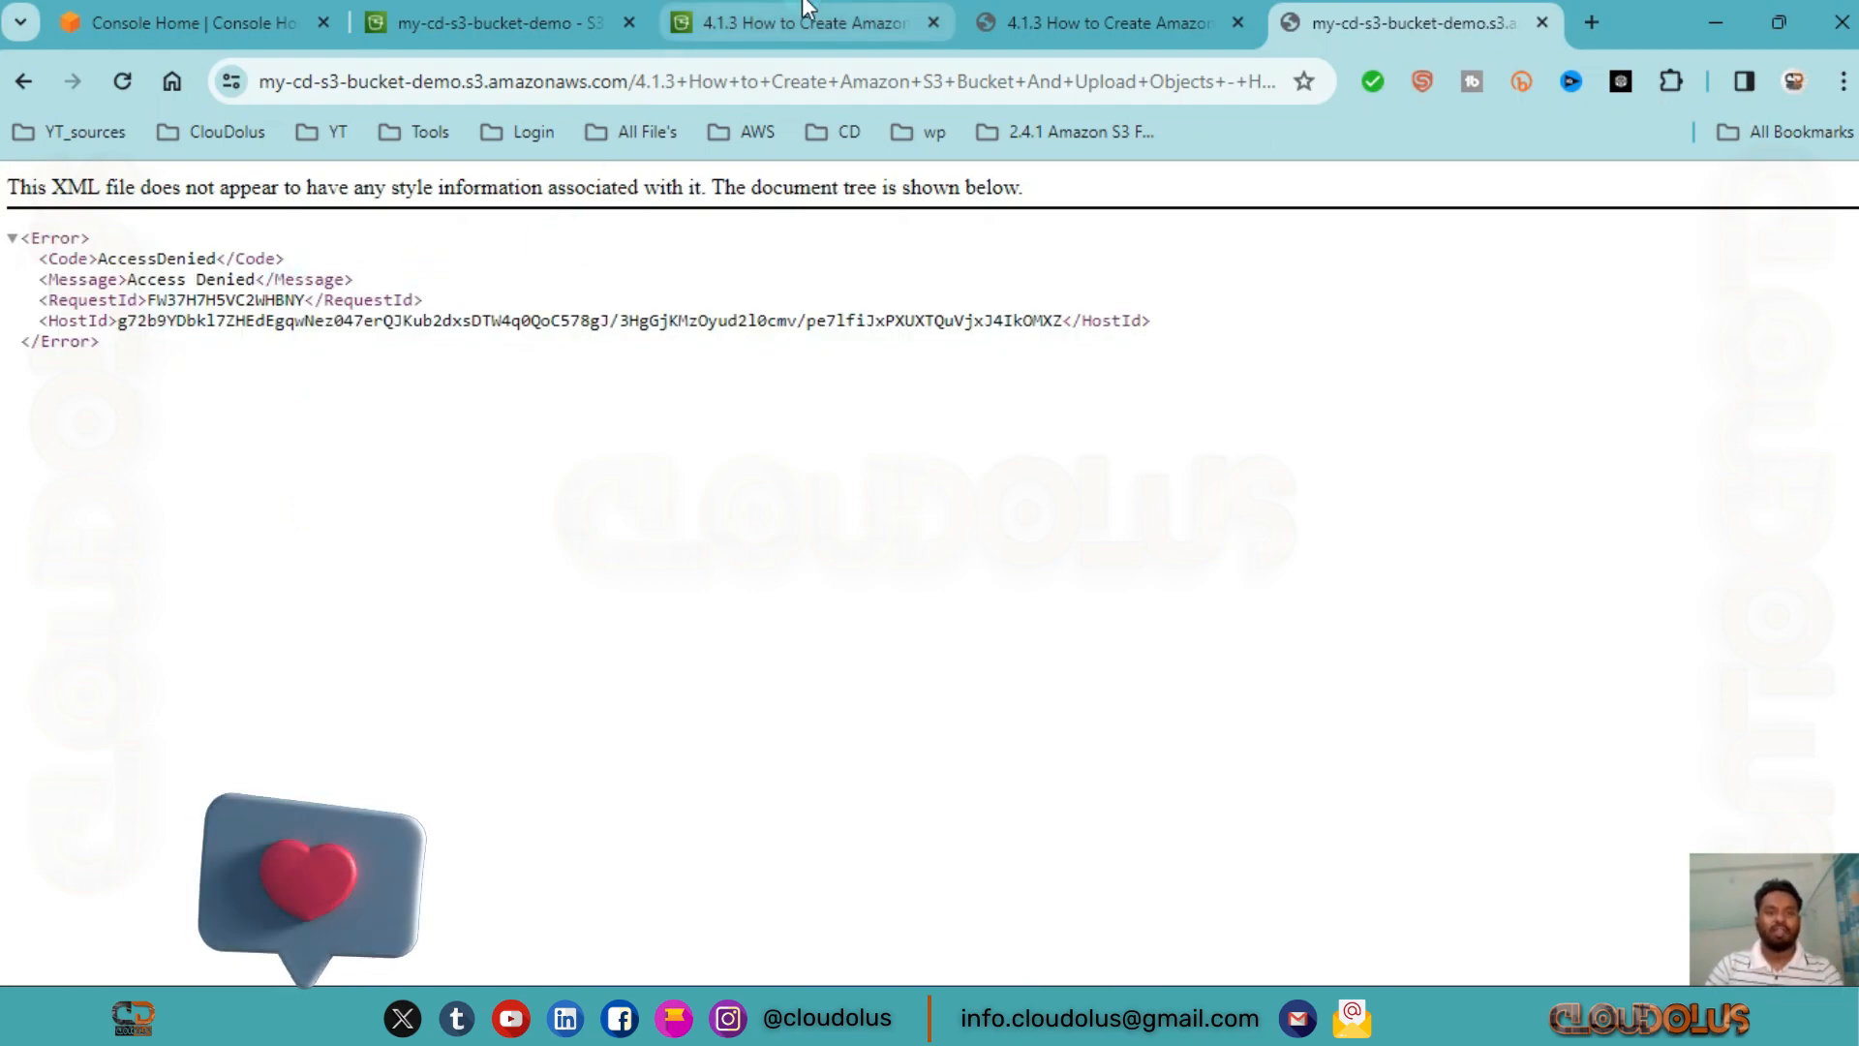
# - Return to my-cd-s3-bucket-demo and check the access status in its permissions overview
pyautogui.click(436, 21)
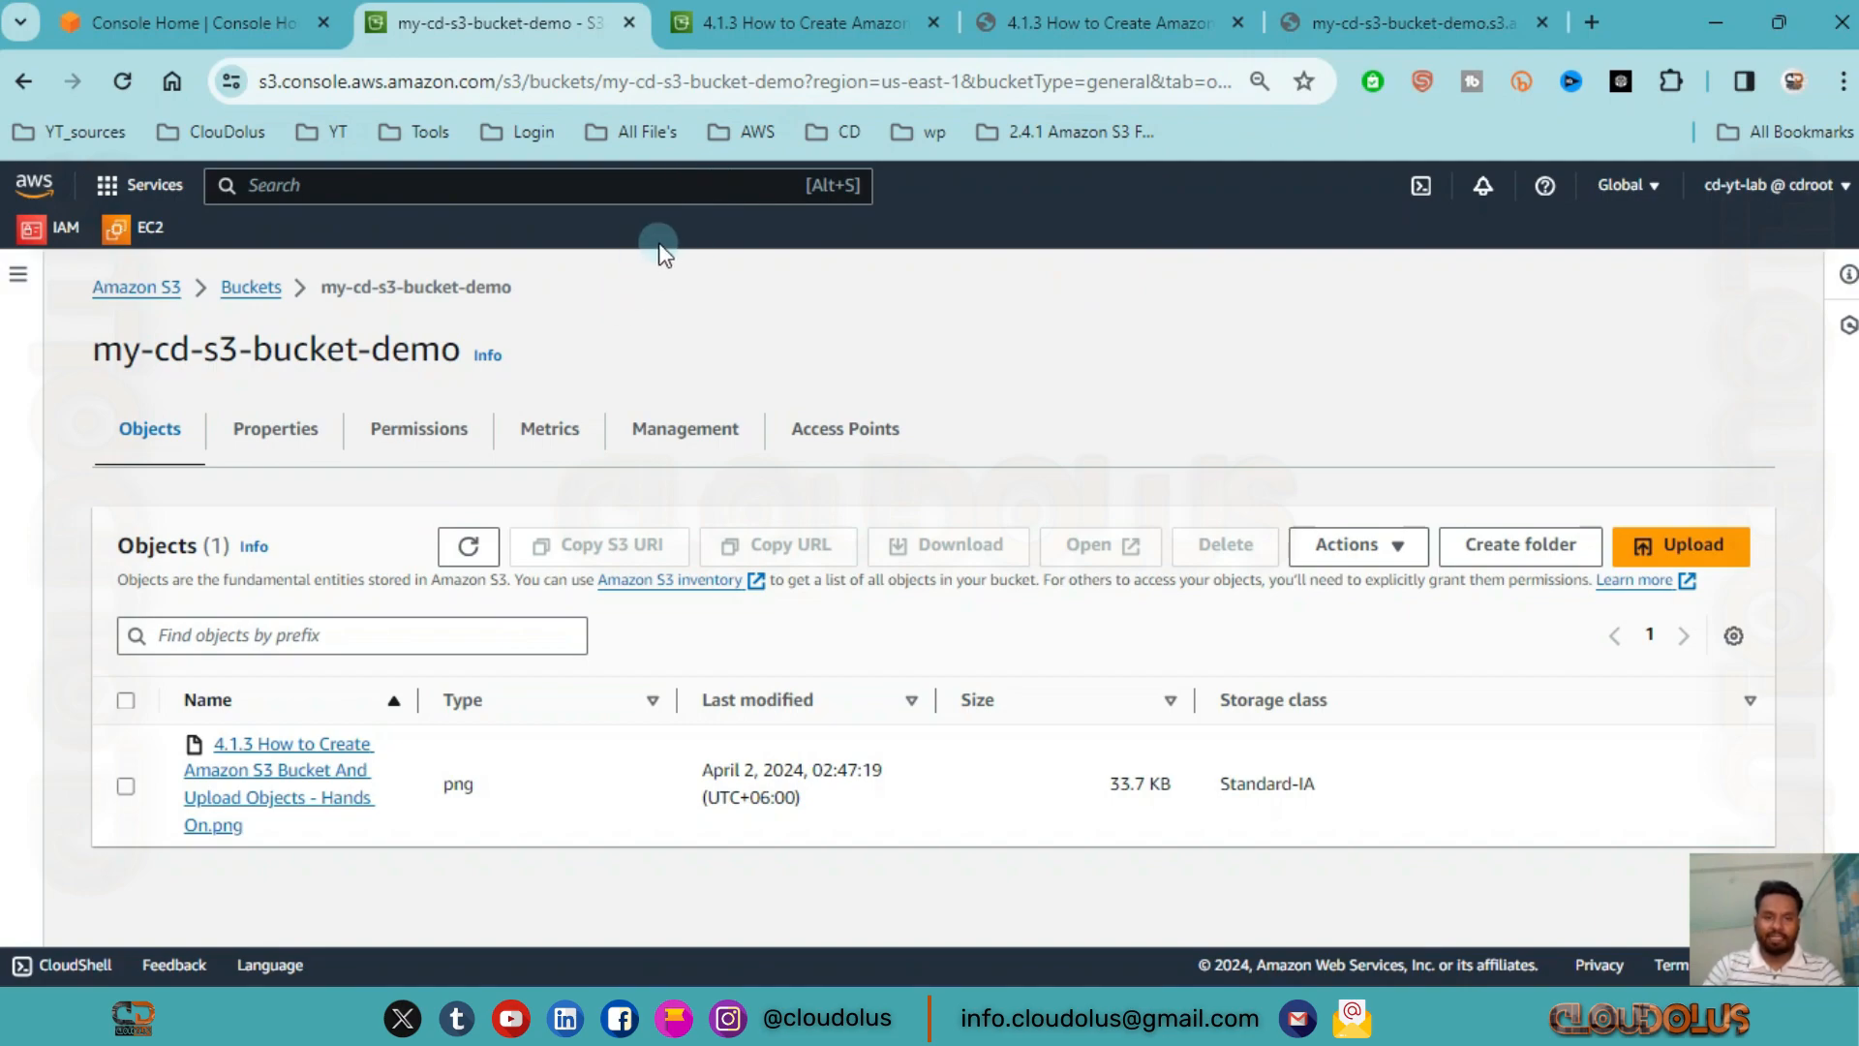
pyautogui.click(403, 435)
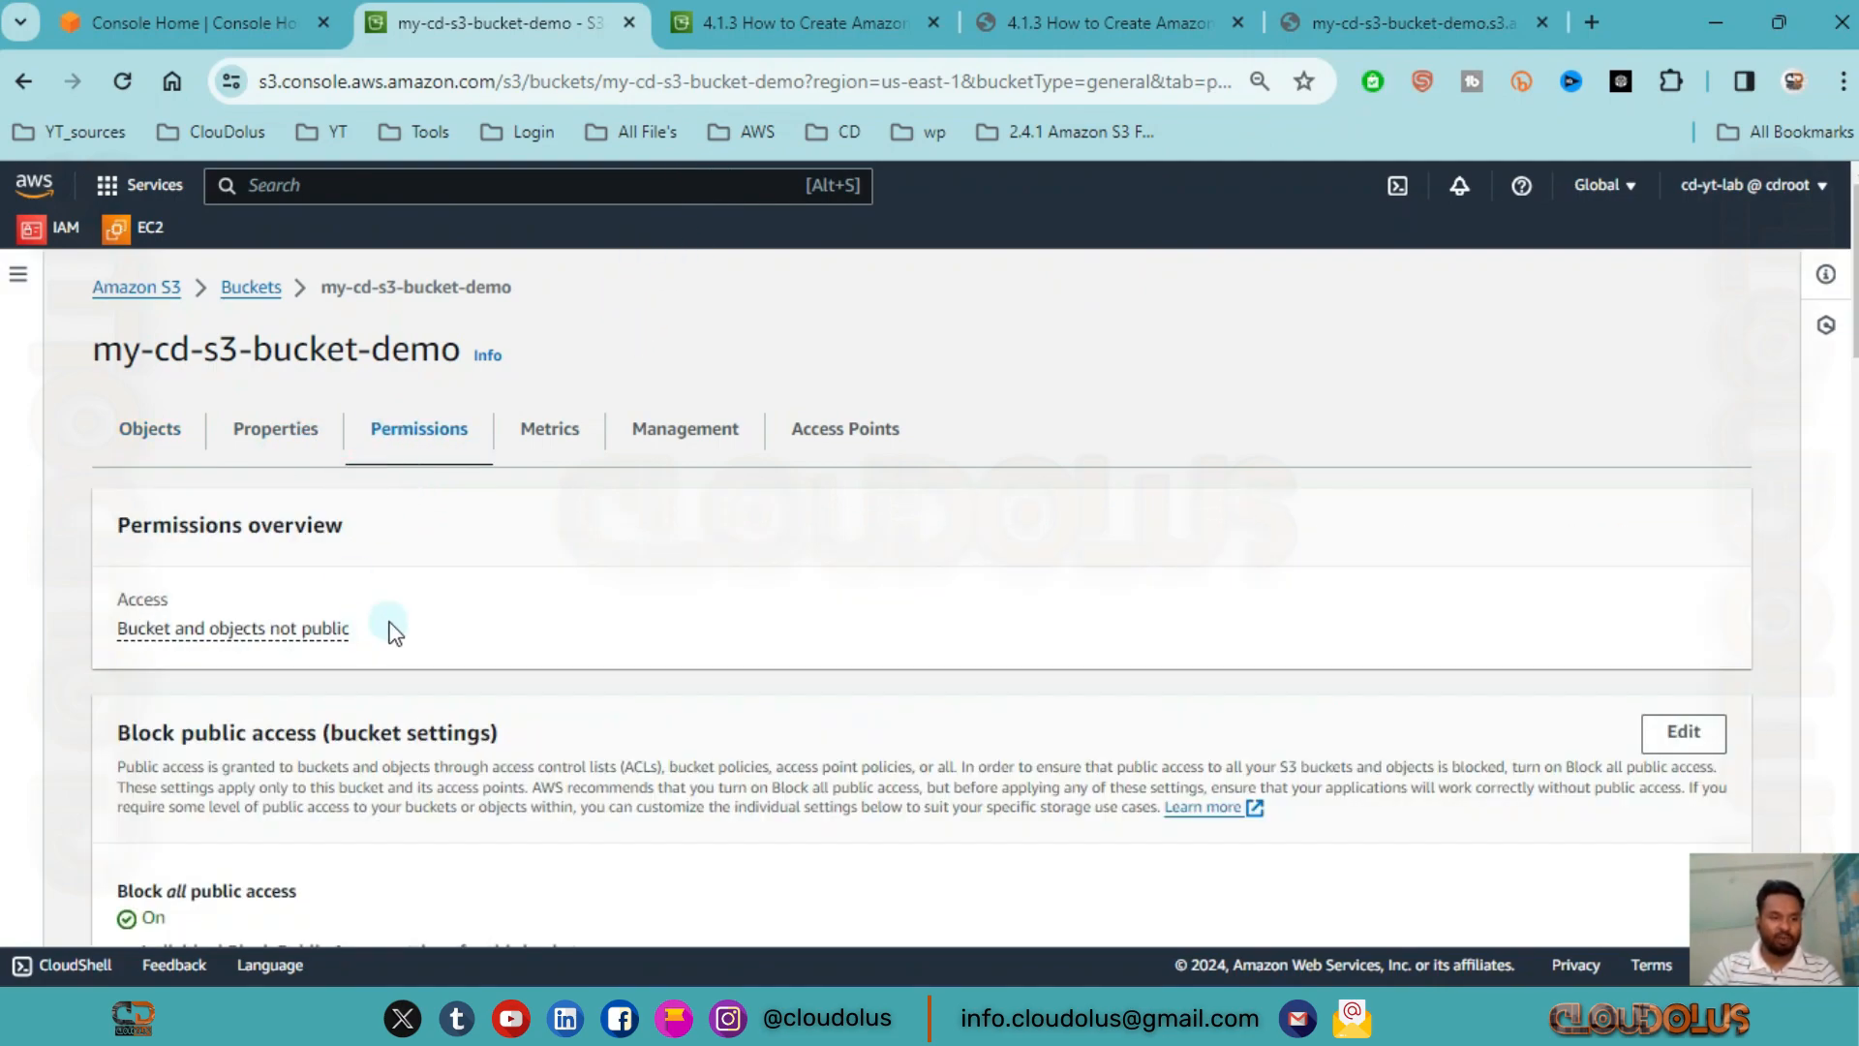
pyautogui.moveTo(115, 643); pyautogui.dragTo(440, 664)
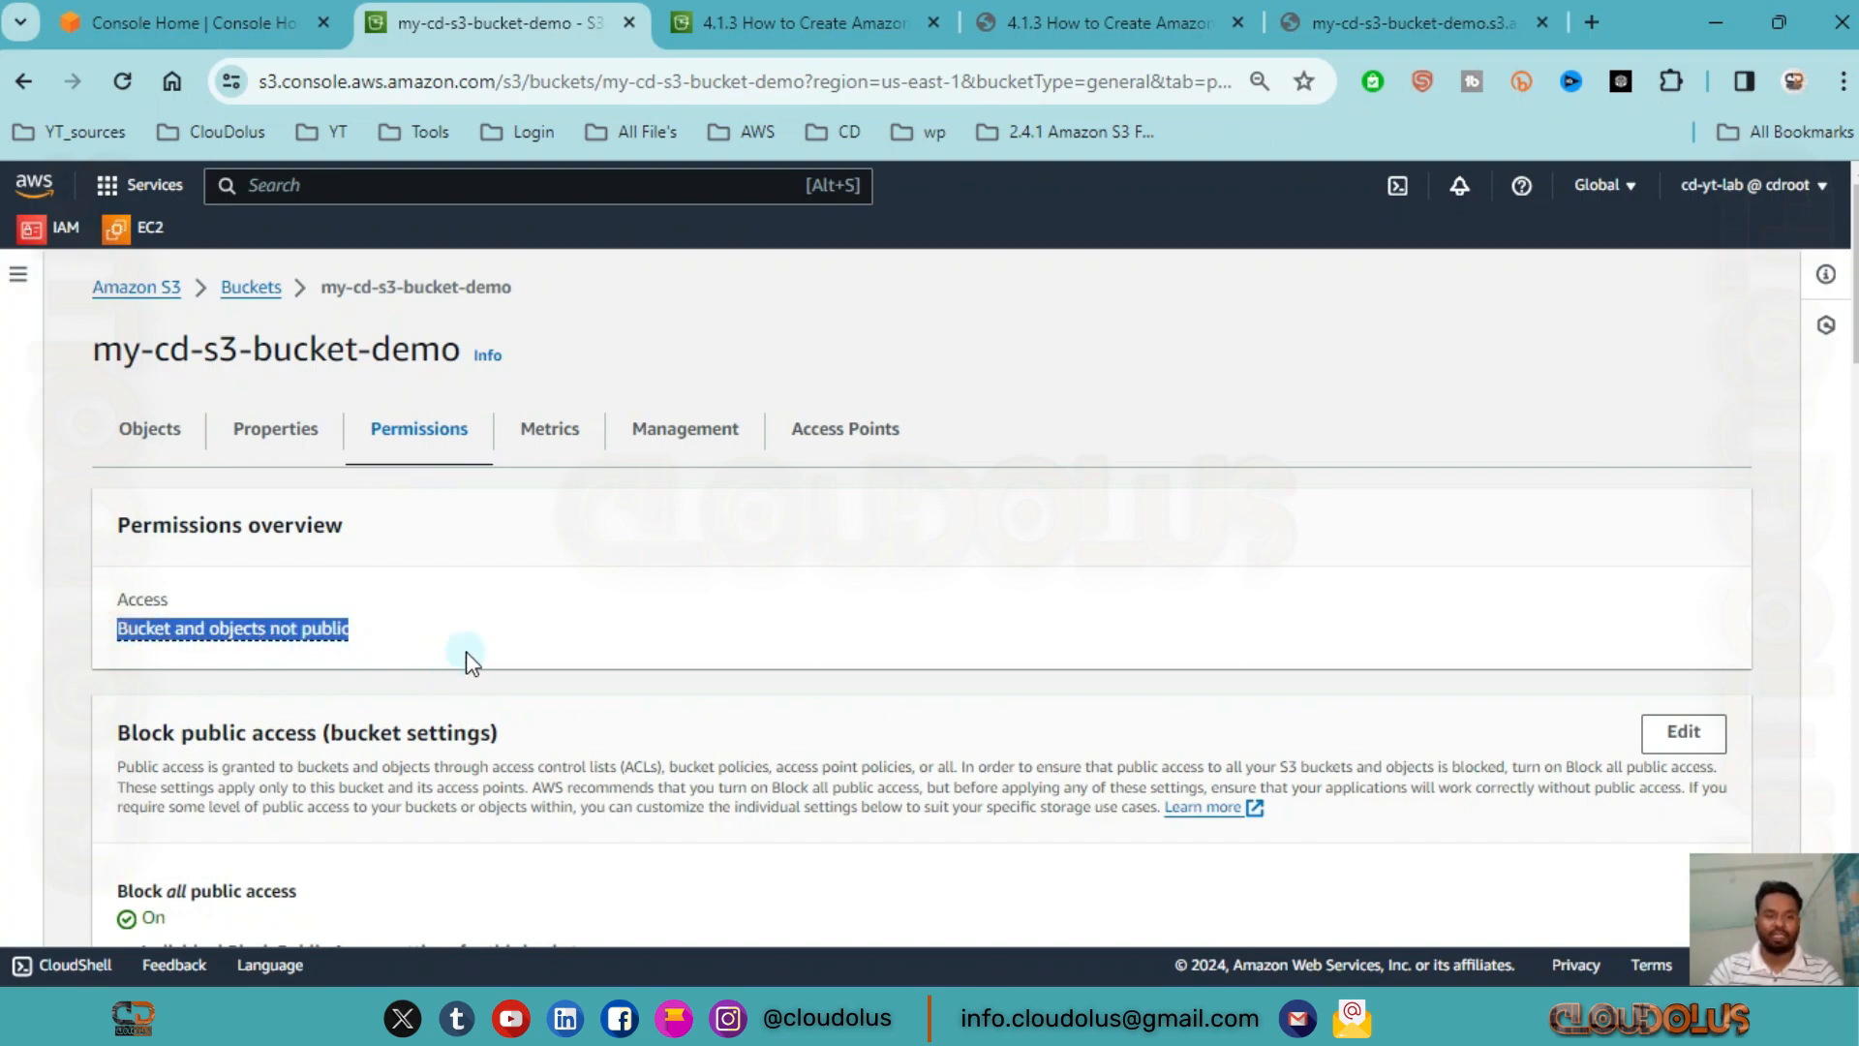
pyautogui.scroll(-2, 469, 655)
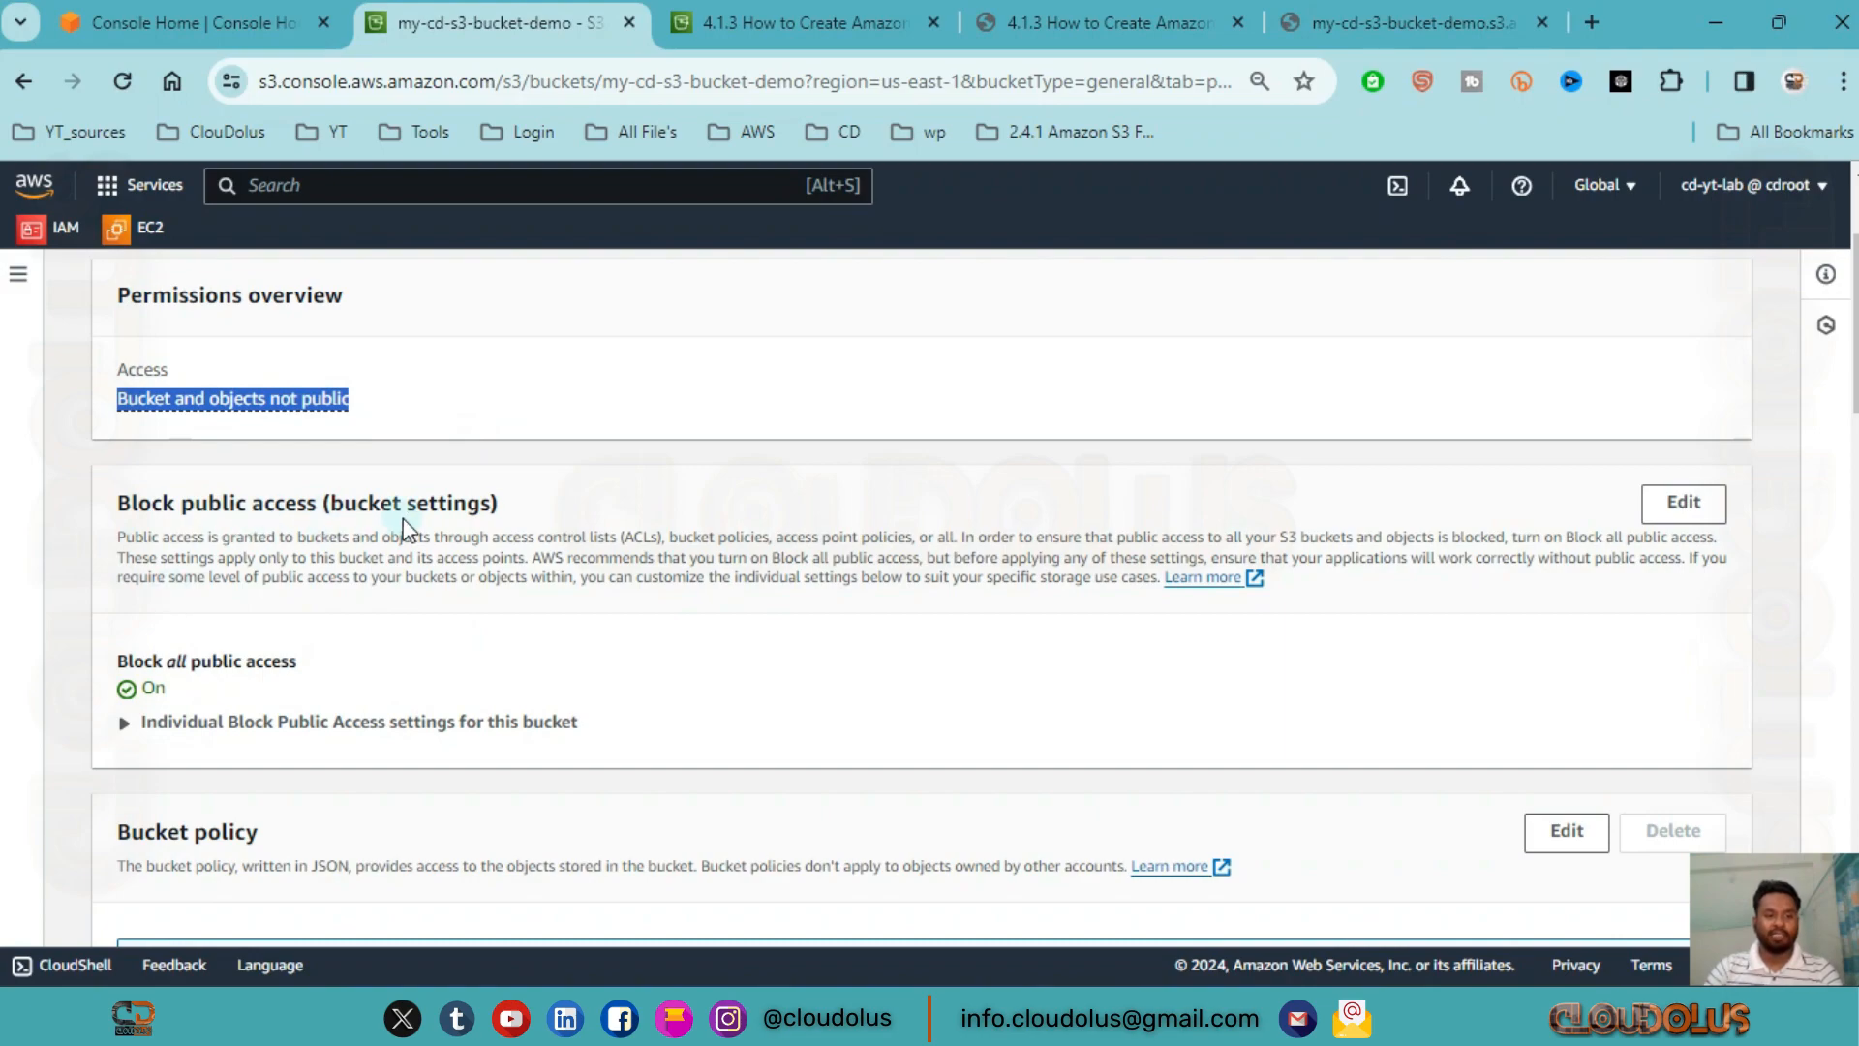
# - Turn off Block all public access for the bucket, save the change and approve it with "confirm"
pyautogui.click(1685, 505)
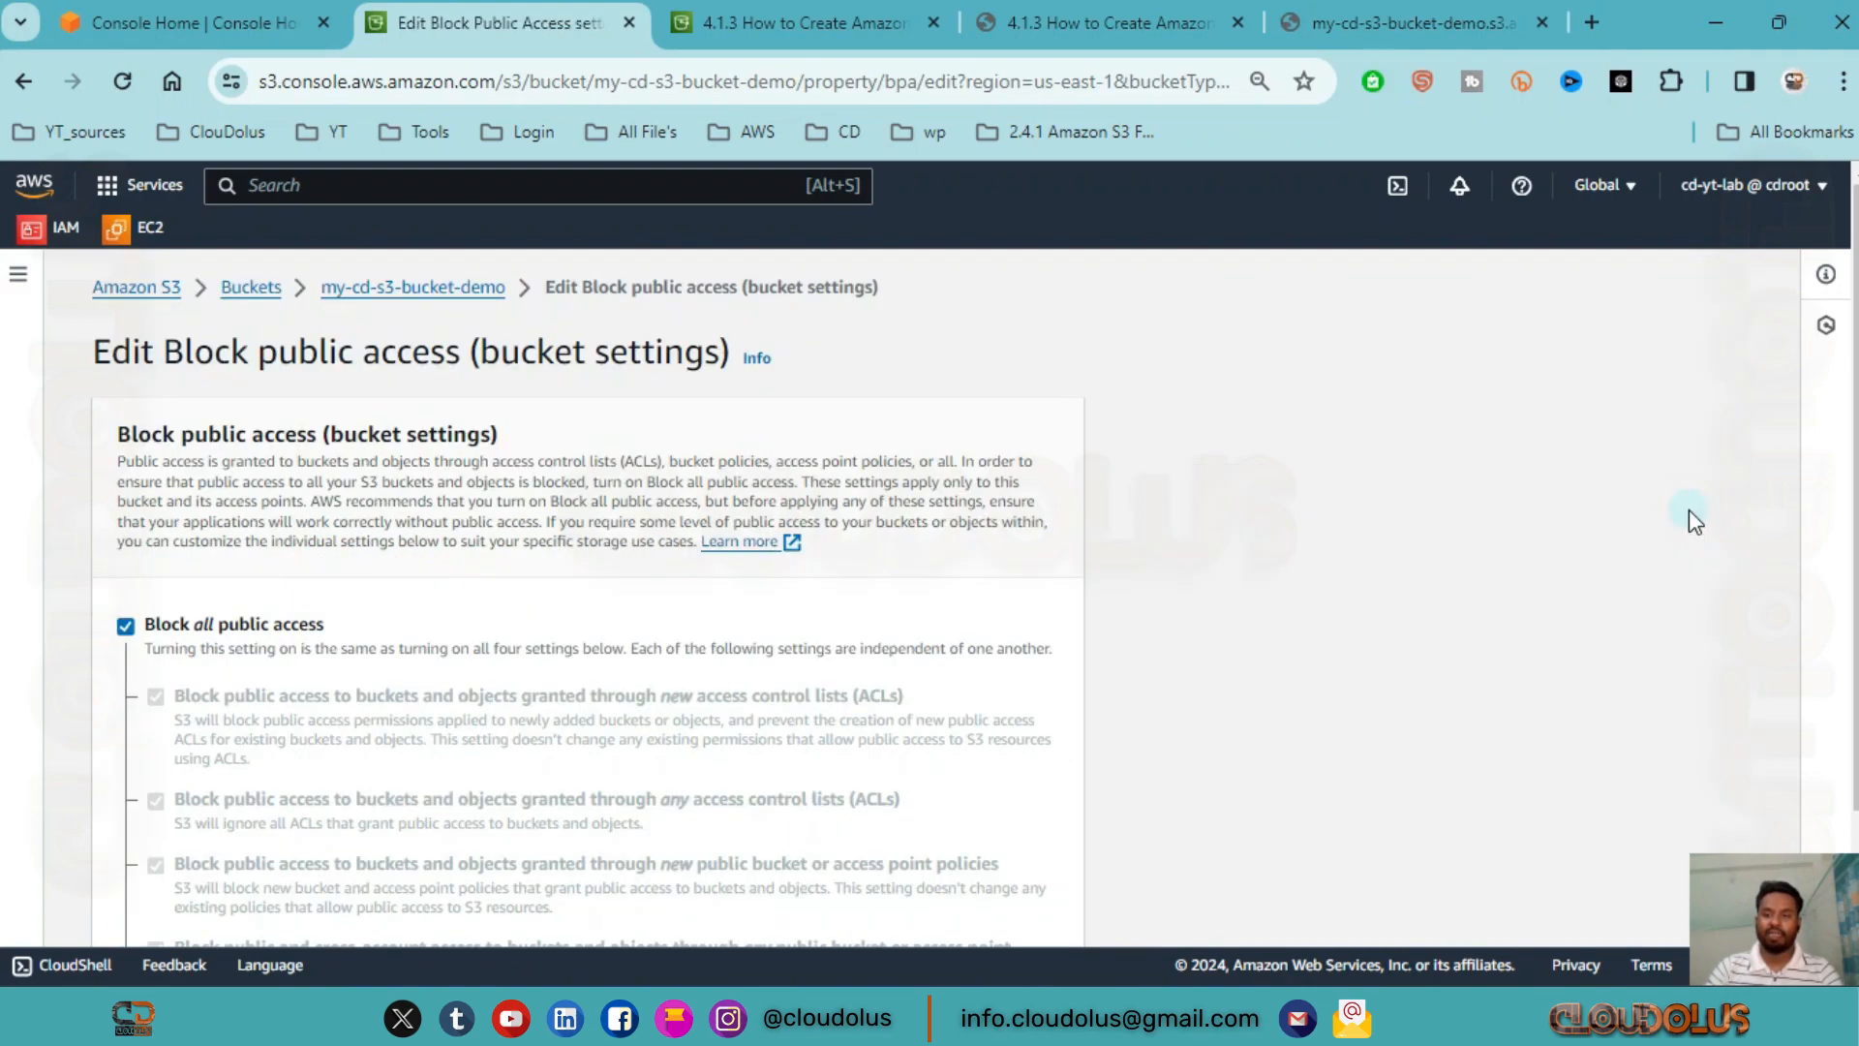
pyautogui.click(126, 626)
pyautogui.scroll(-2, 174, 484)
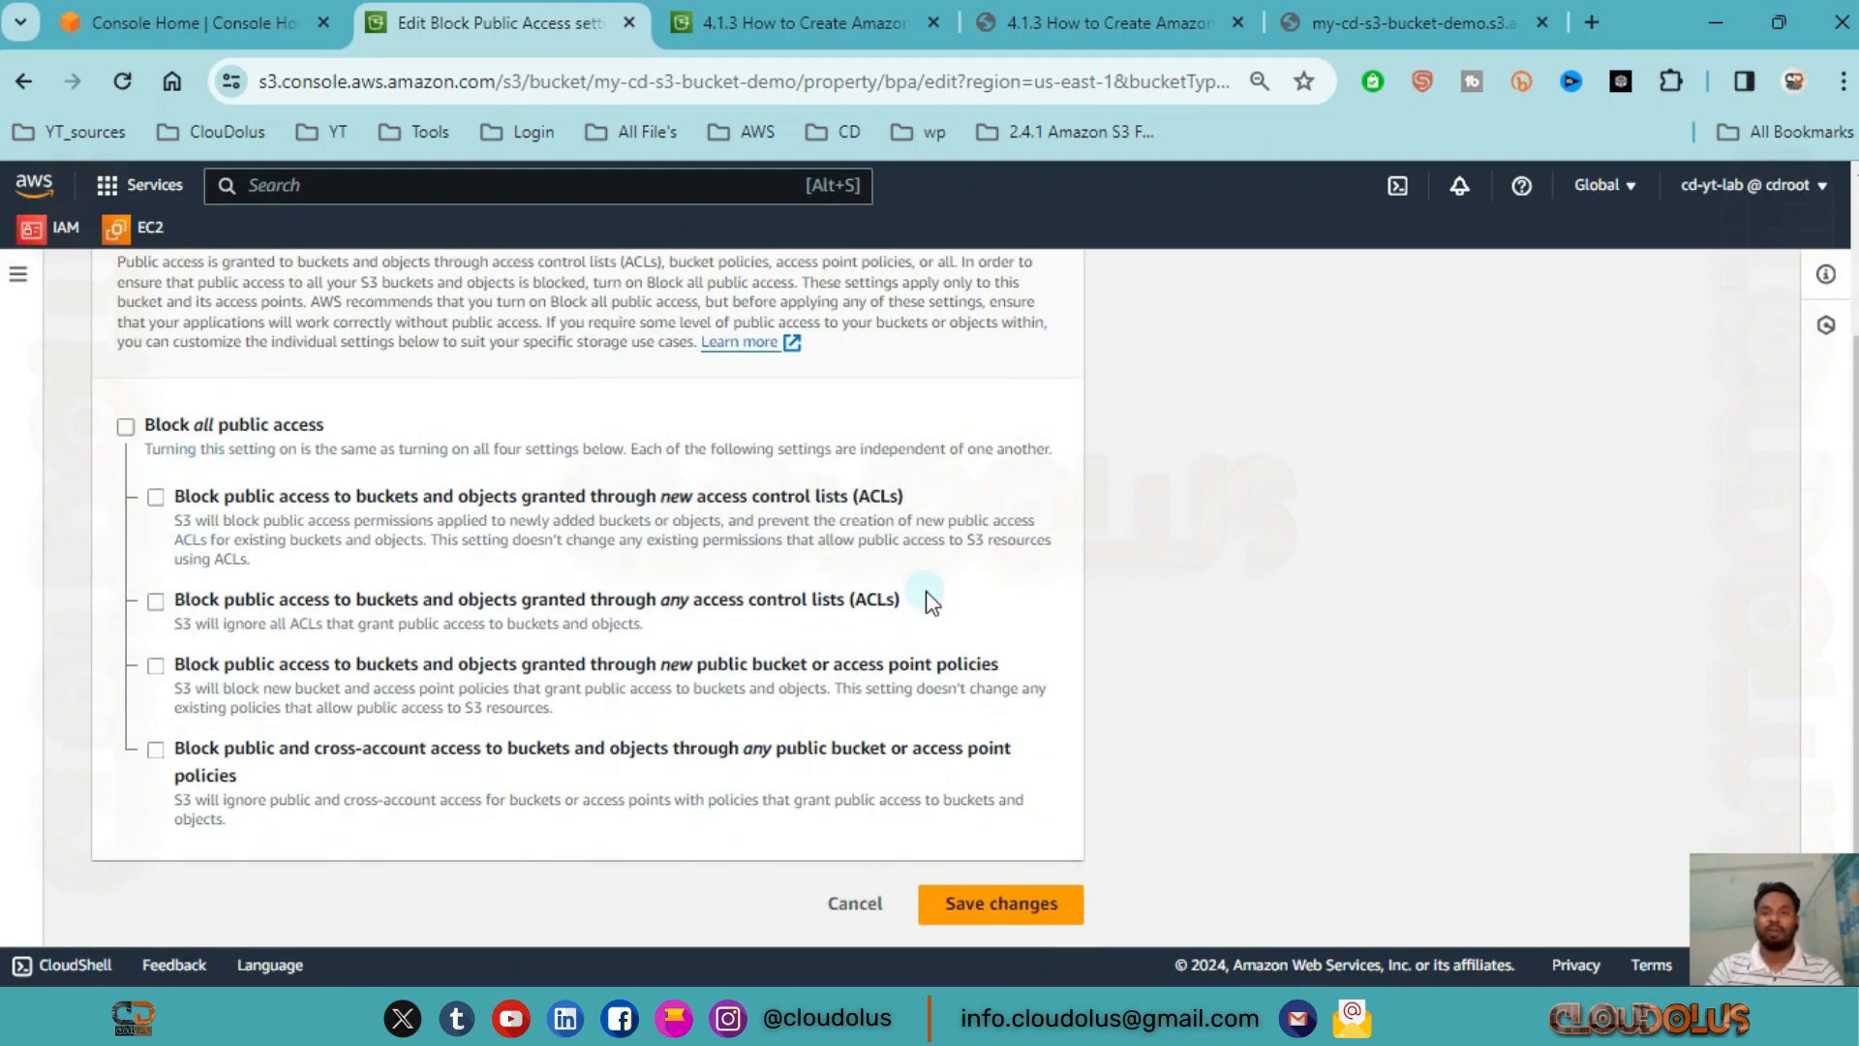
pyautogui.click(1026, 904)
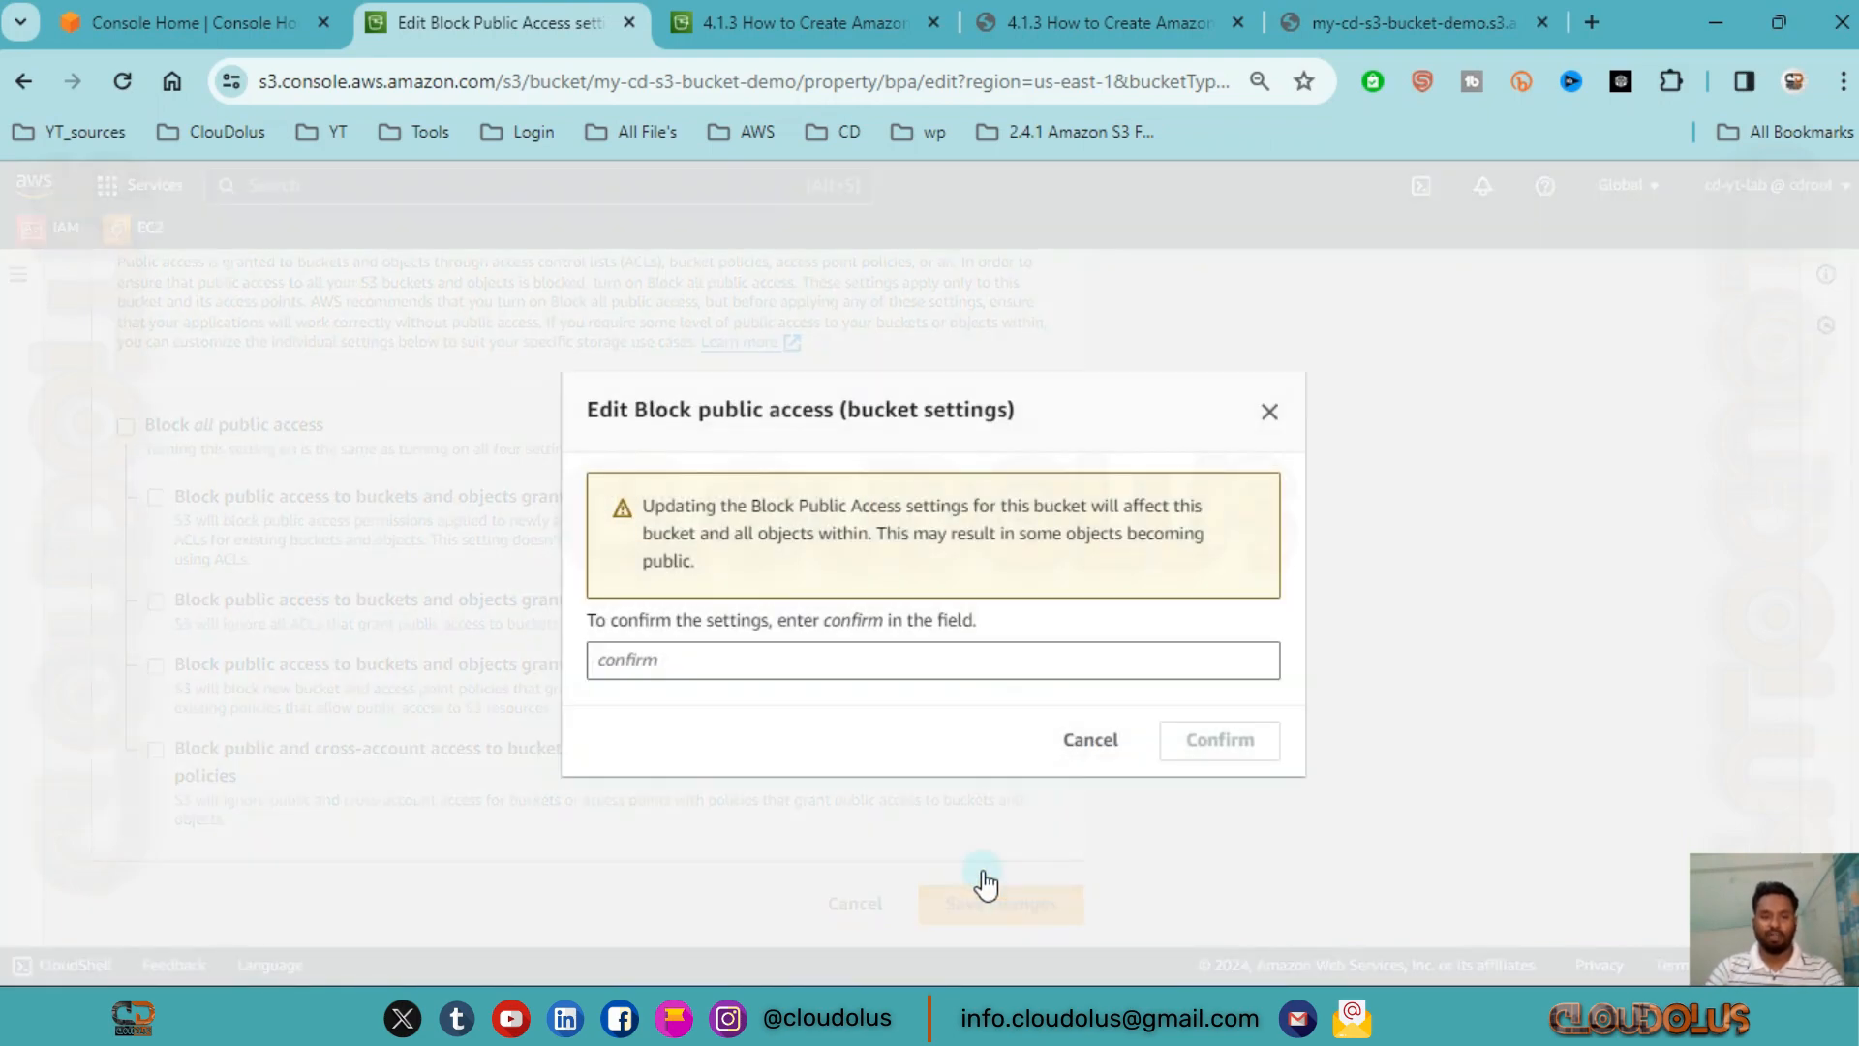
pyautogui.click(729, 670)
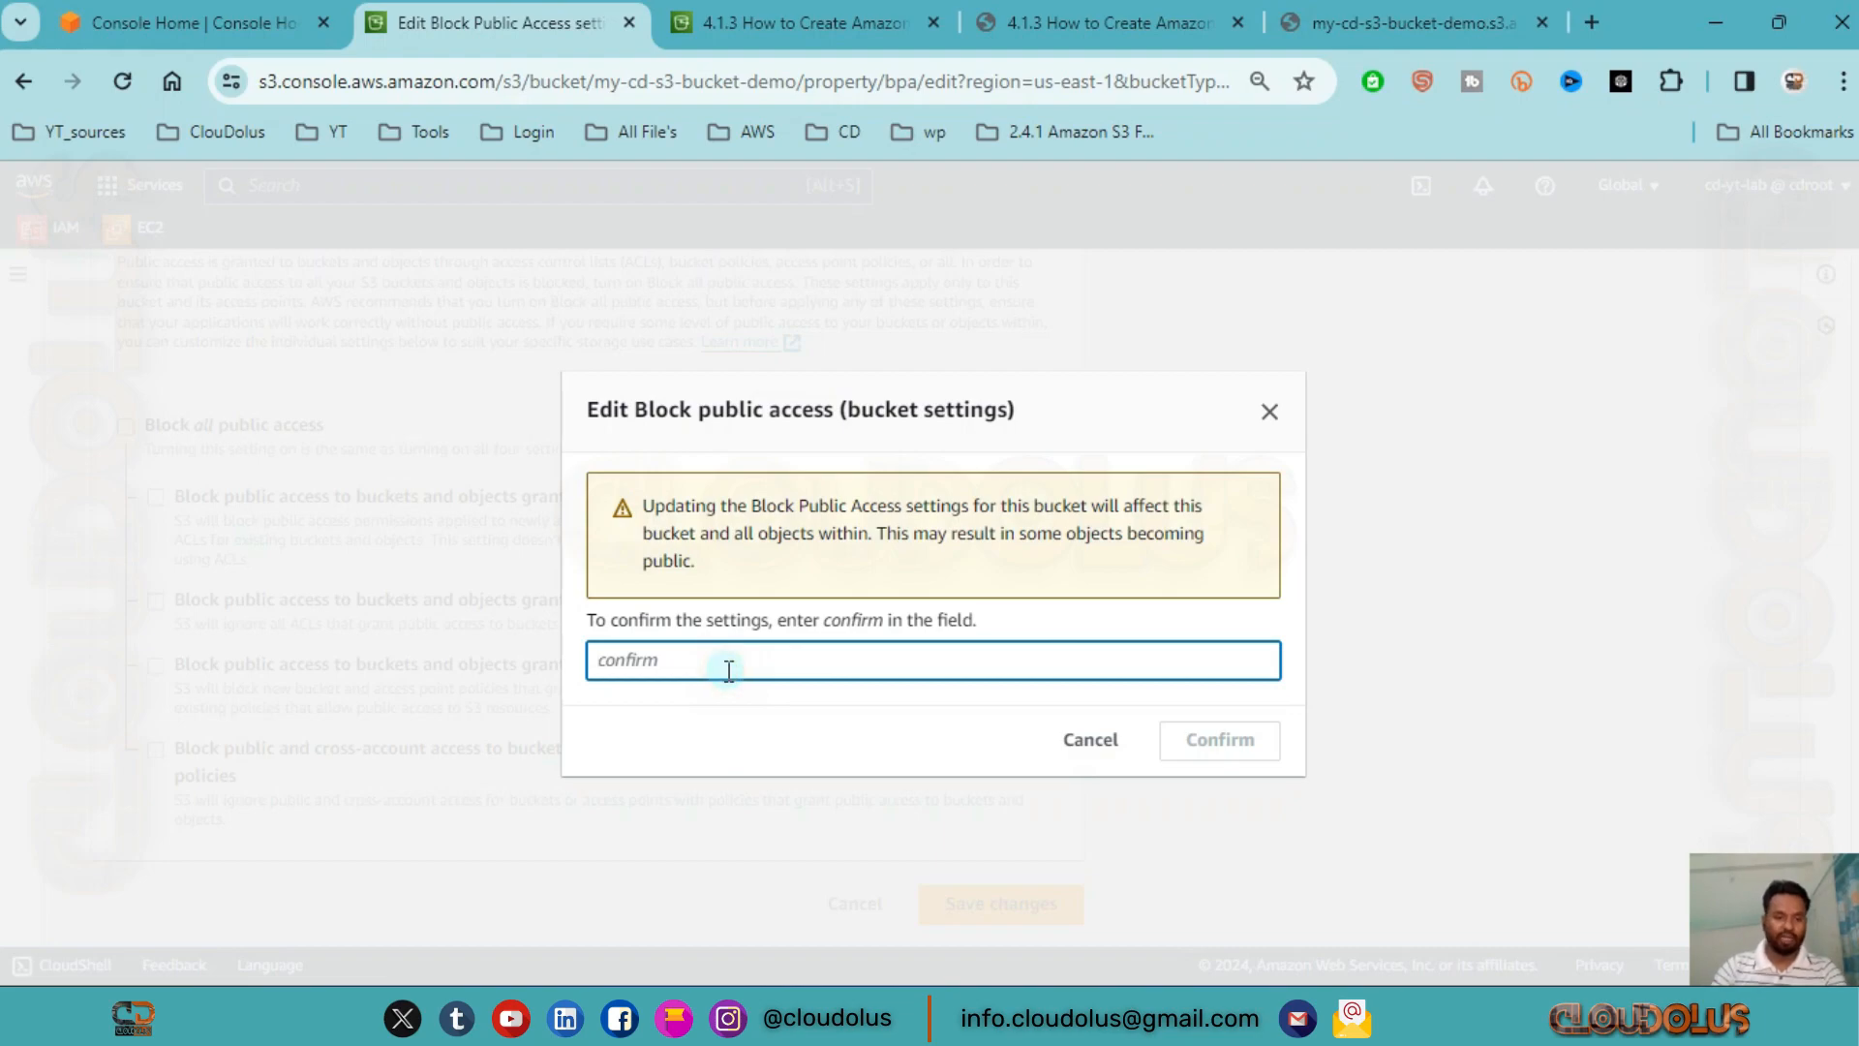
pyautogui.write('conf')
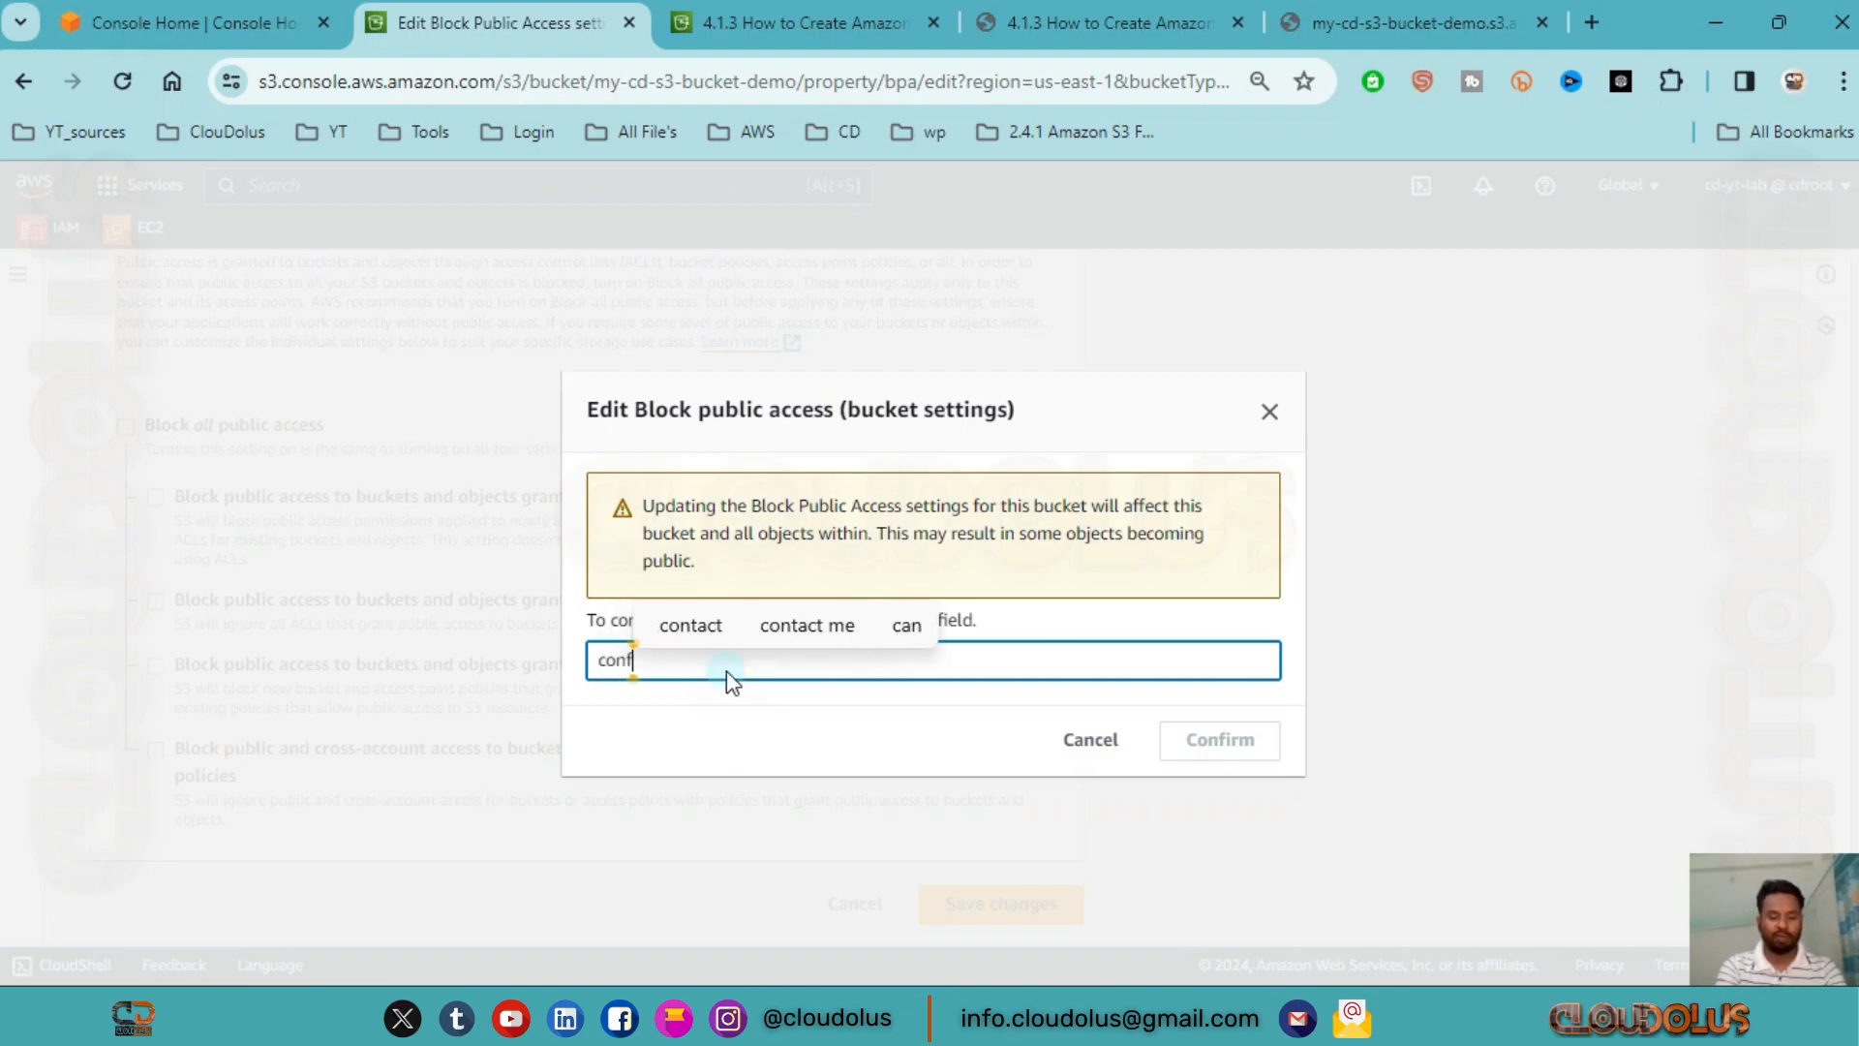
pyautogui.write('irm')
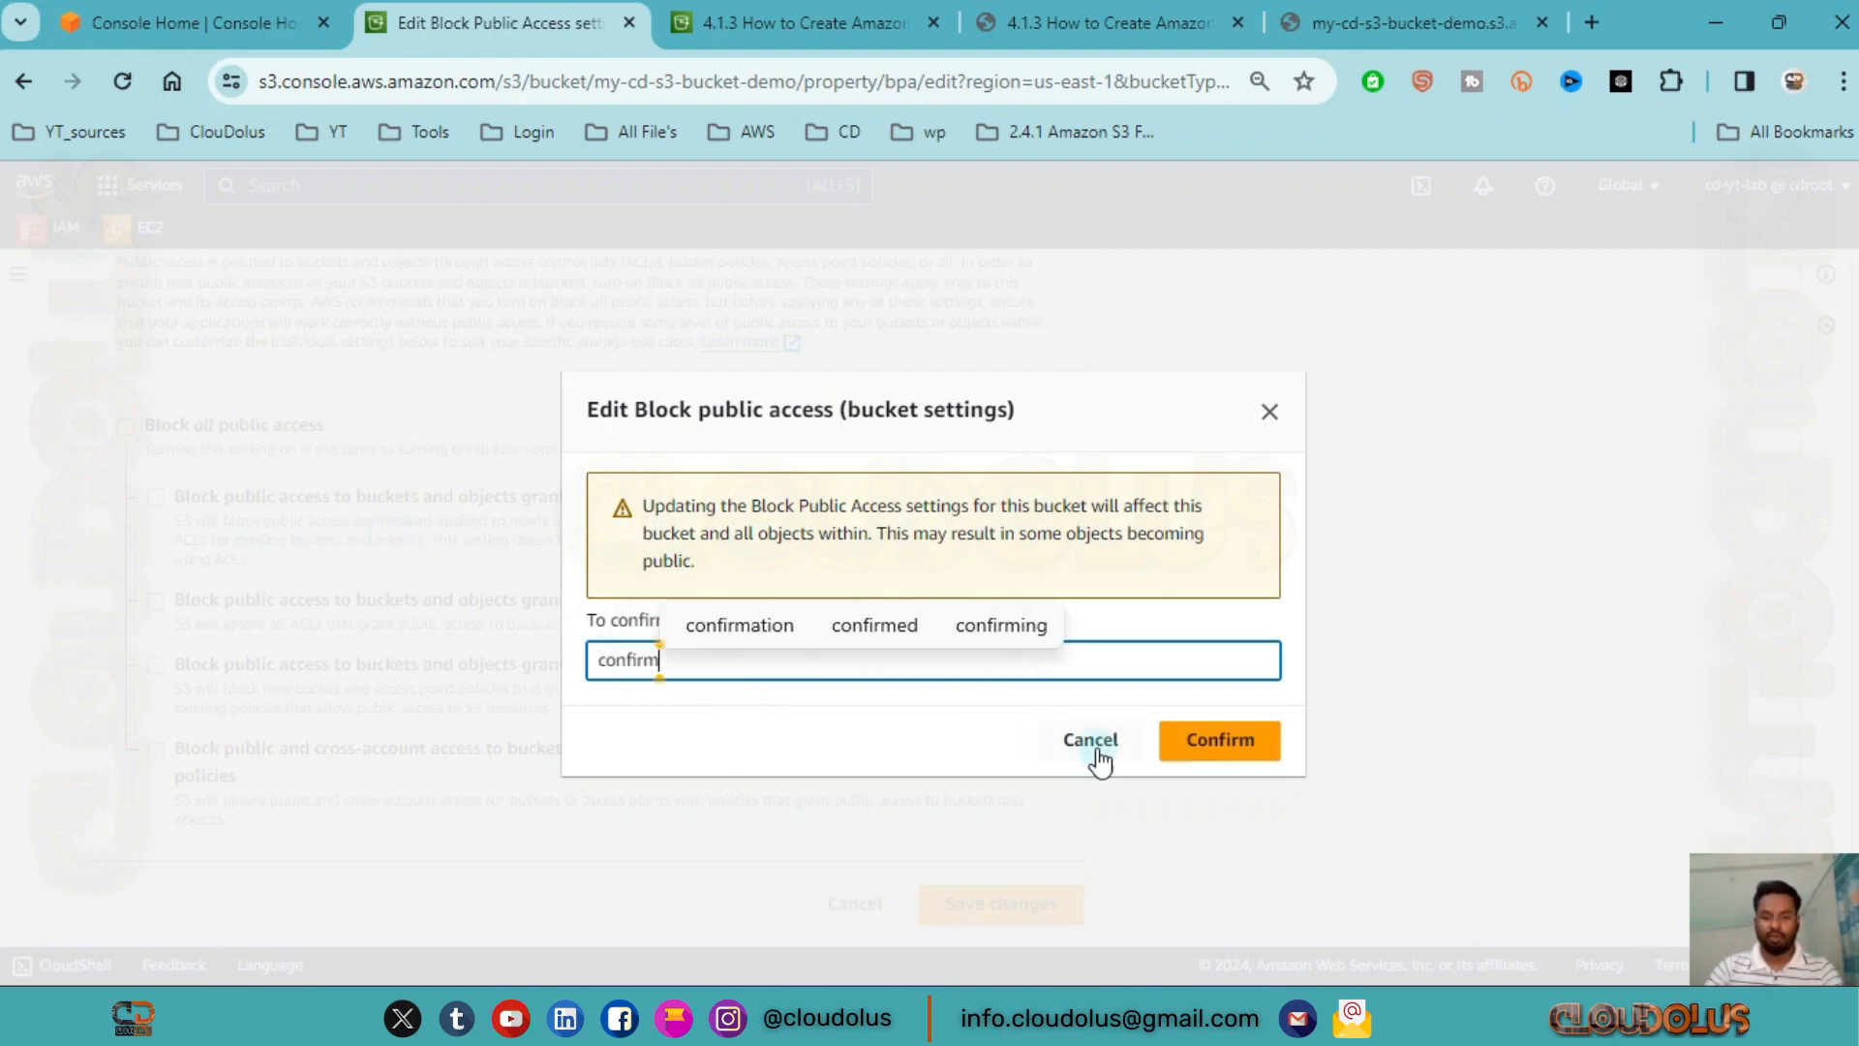
pyautogui.click(1222, 743)
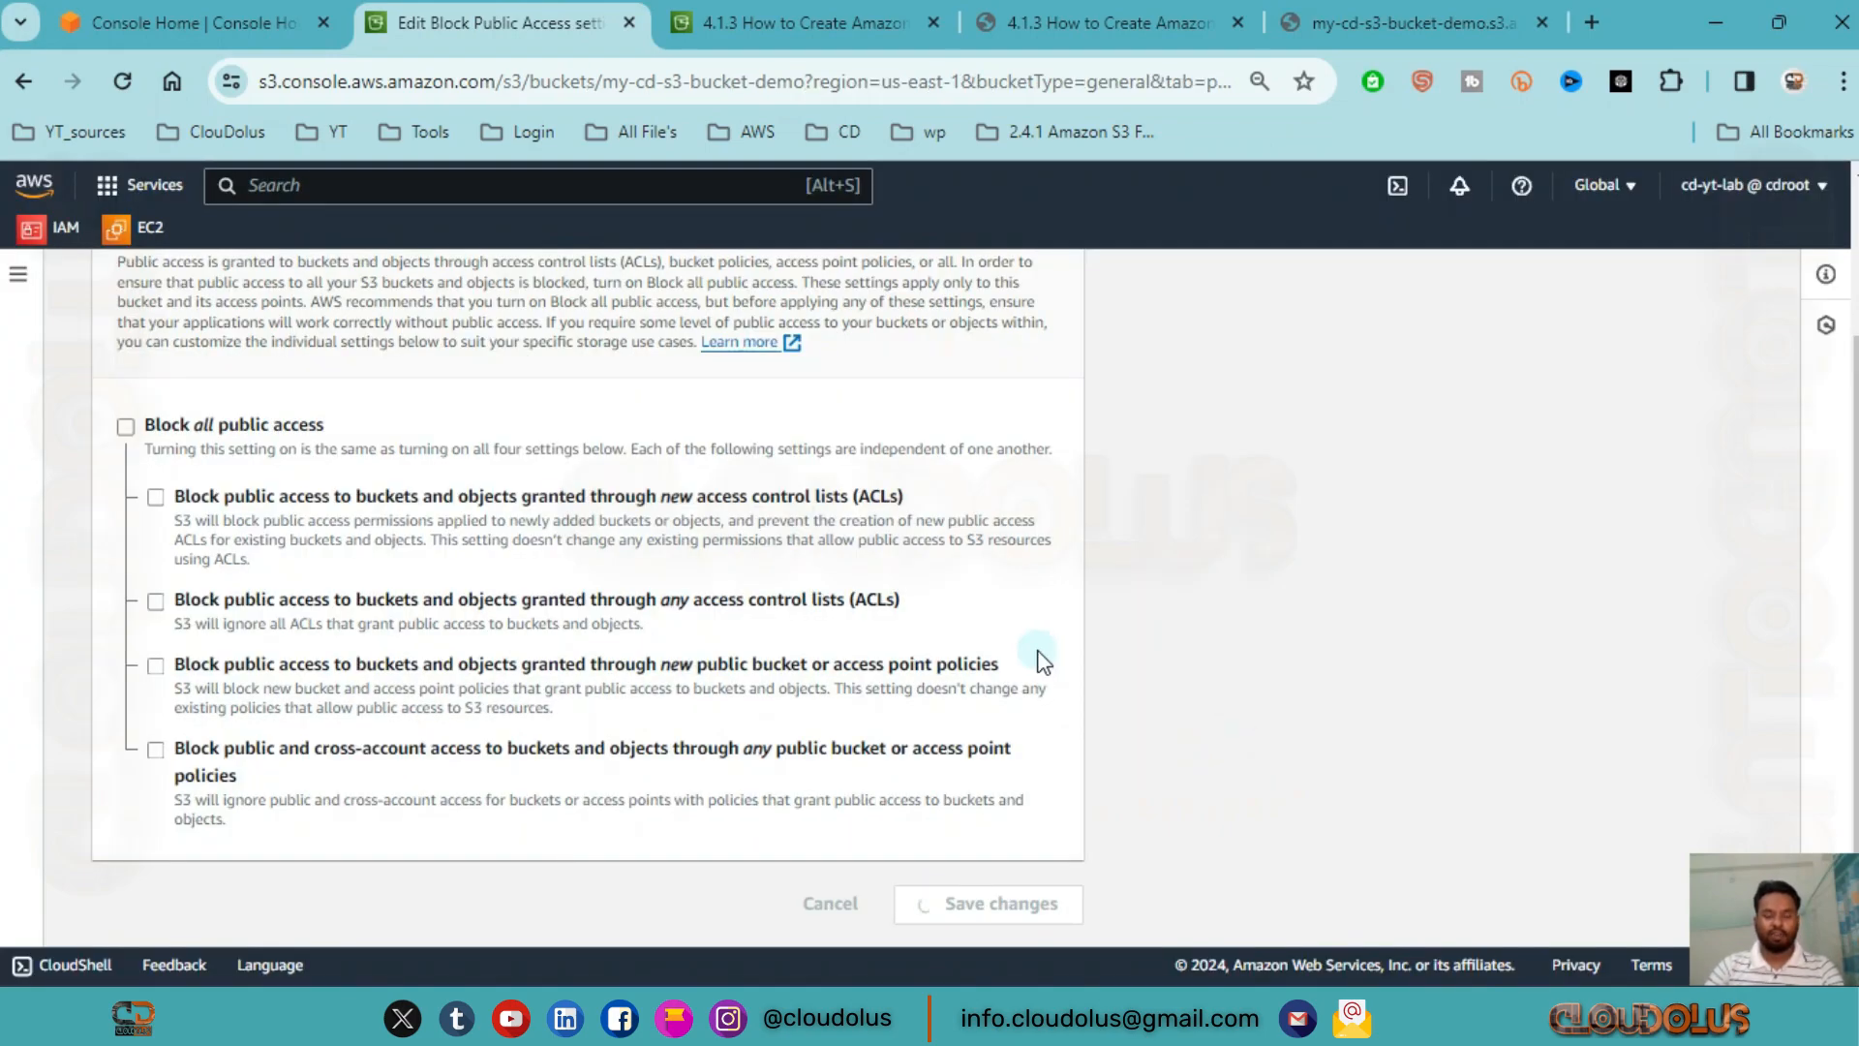
# - Review the bucket's updated permissions and open its bucket policy for editing
pyautogui.scroll(3, 269, 600)
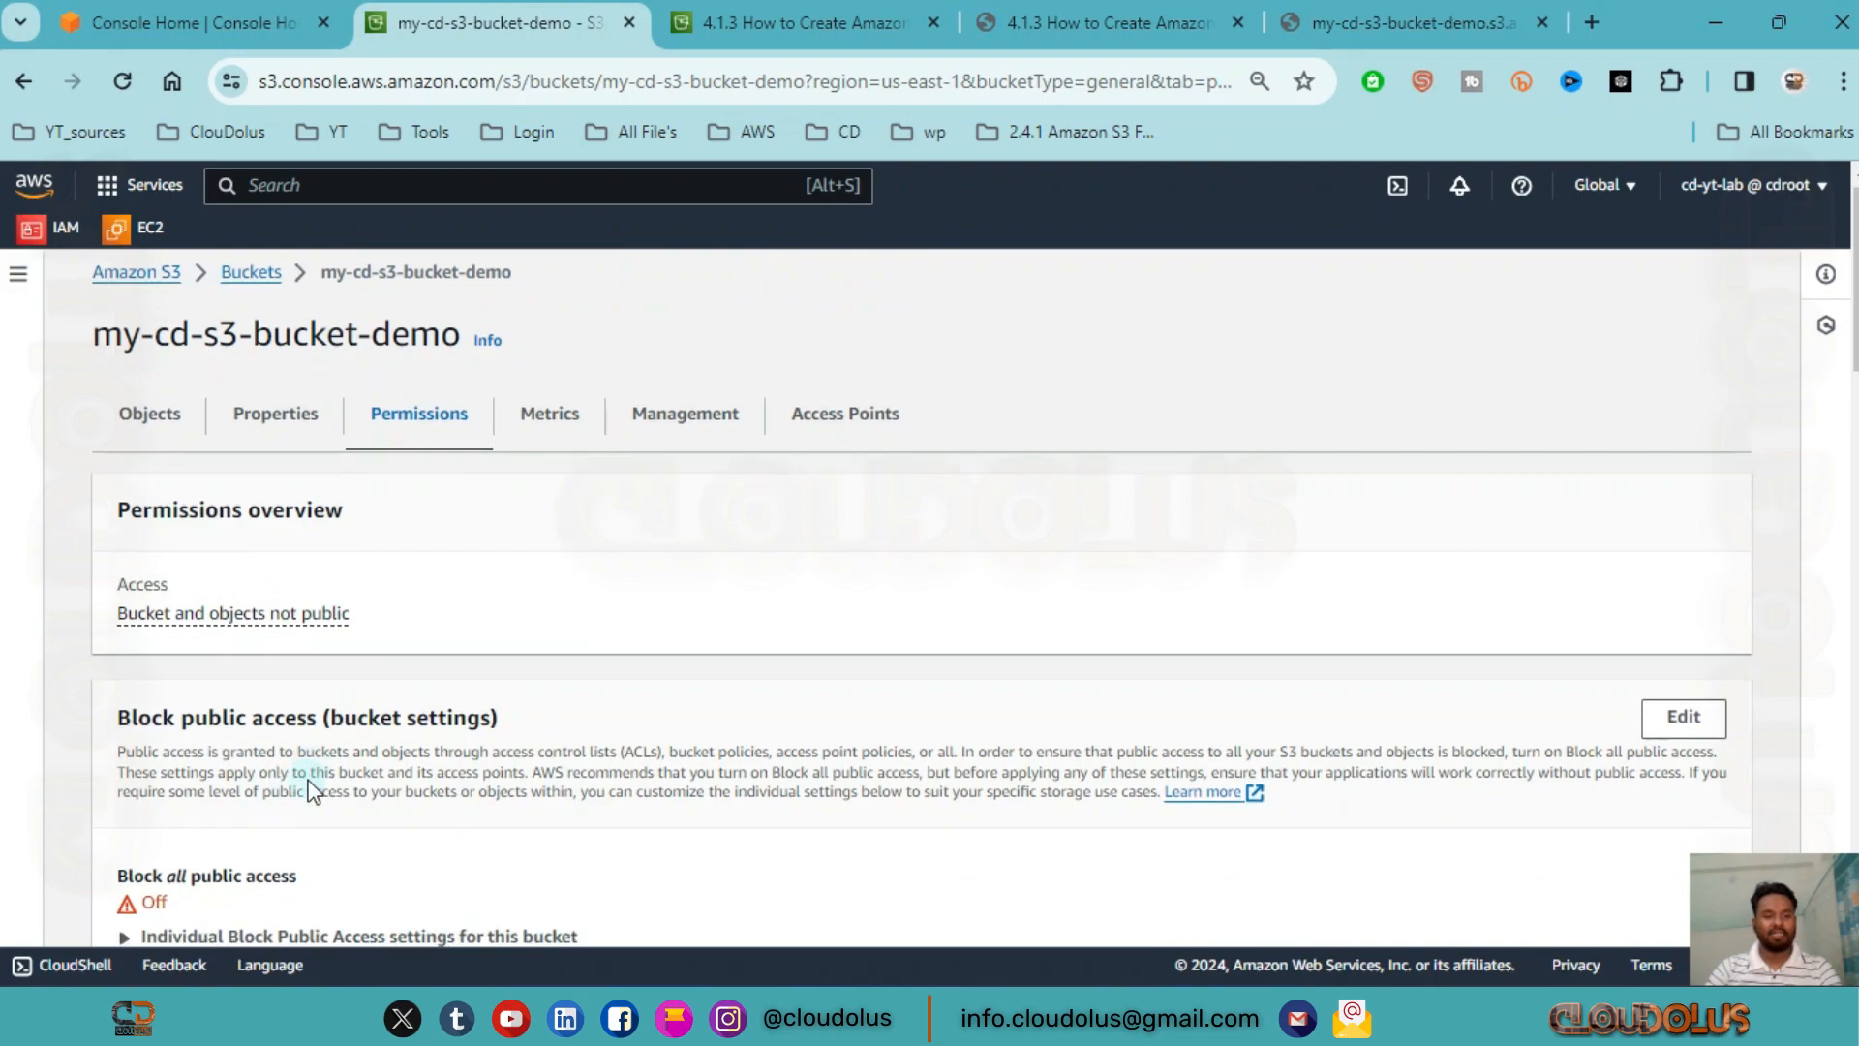
pyautogui.scroll(-2, 310, 775)
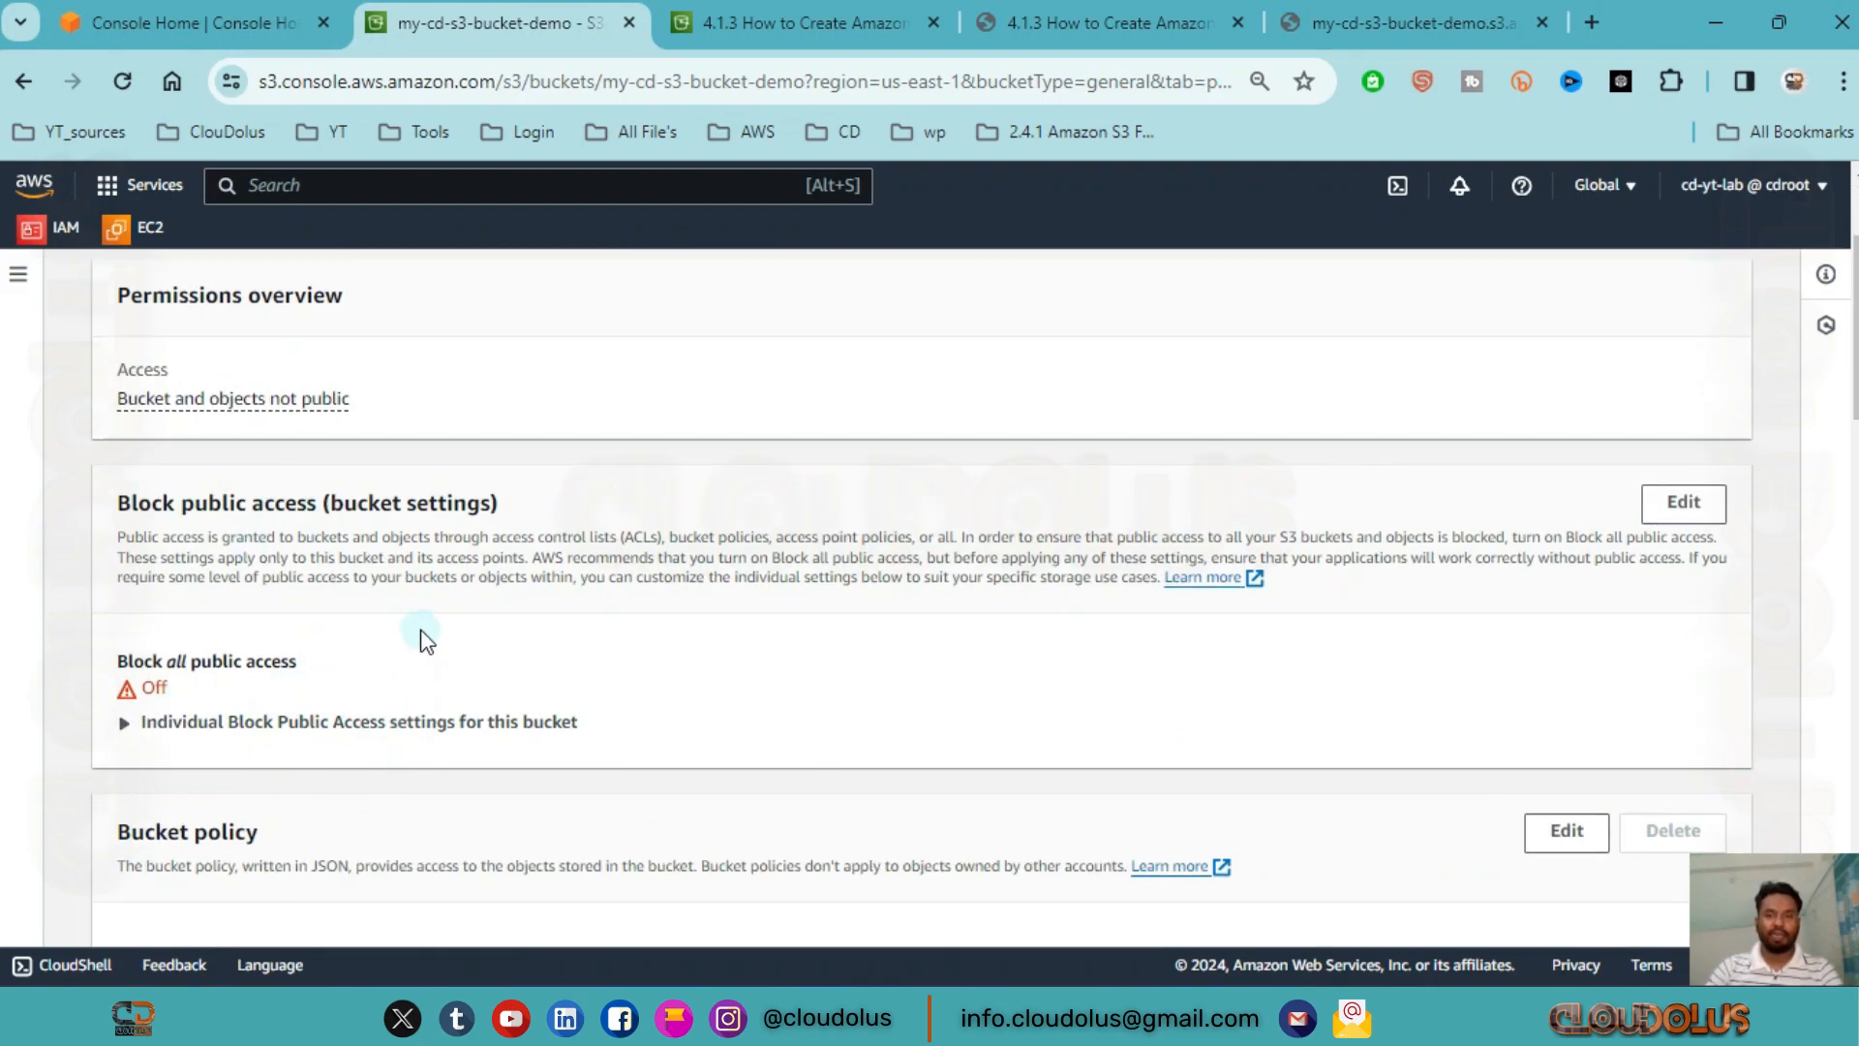
pyautogui.scroll(-2, 420, 635)
pyautogui.scroll(-2, 419, 641)
pyautogui.scroll(2, 416, 637)
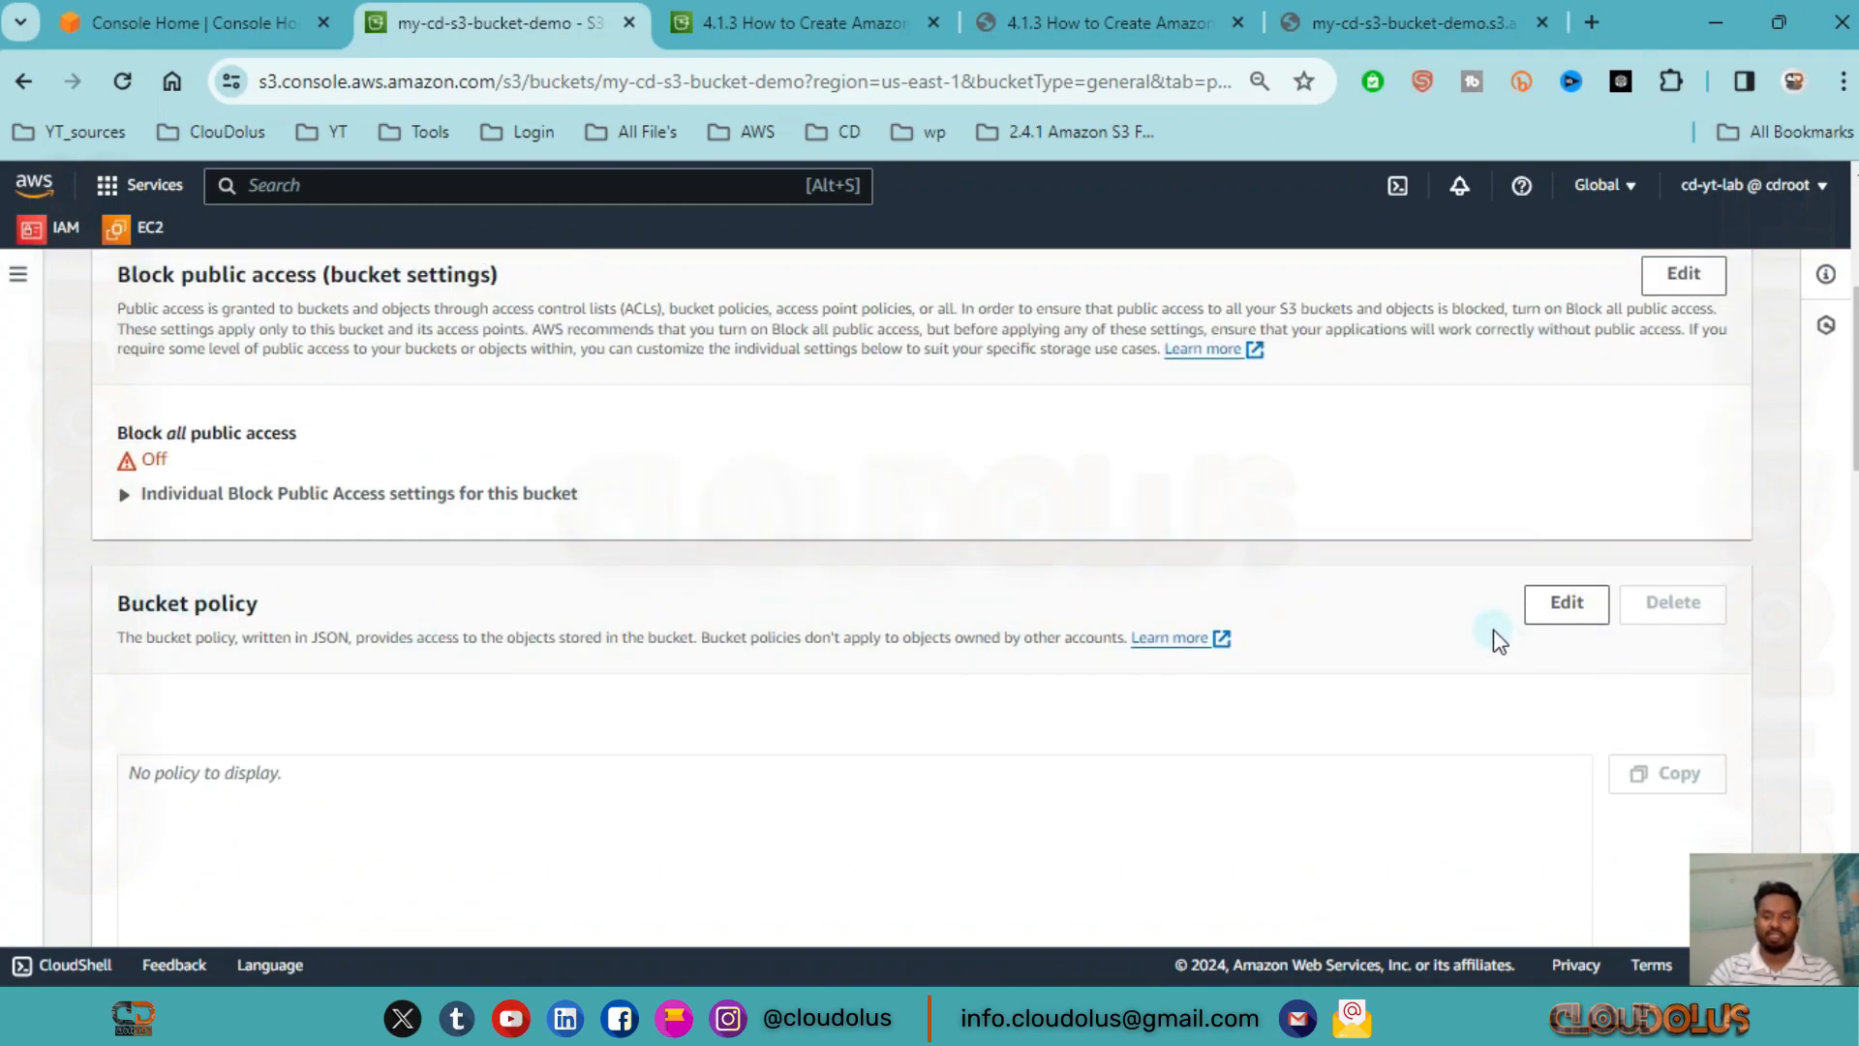
pyautogui.click(1554, 620)
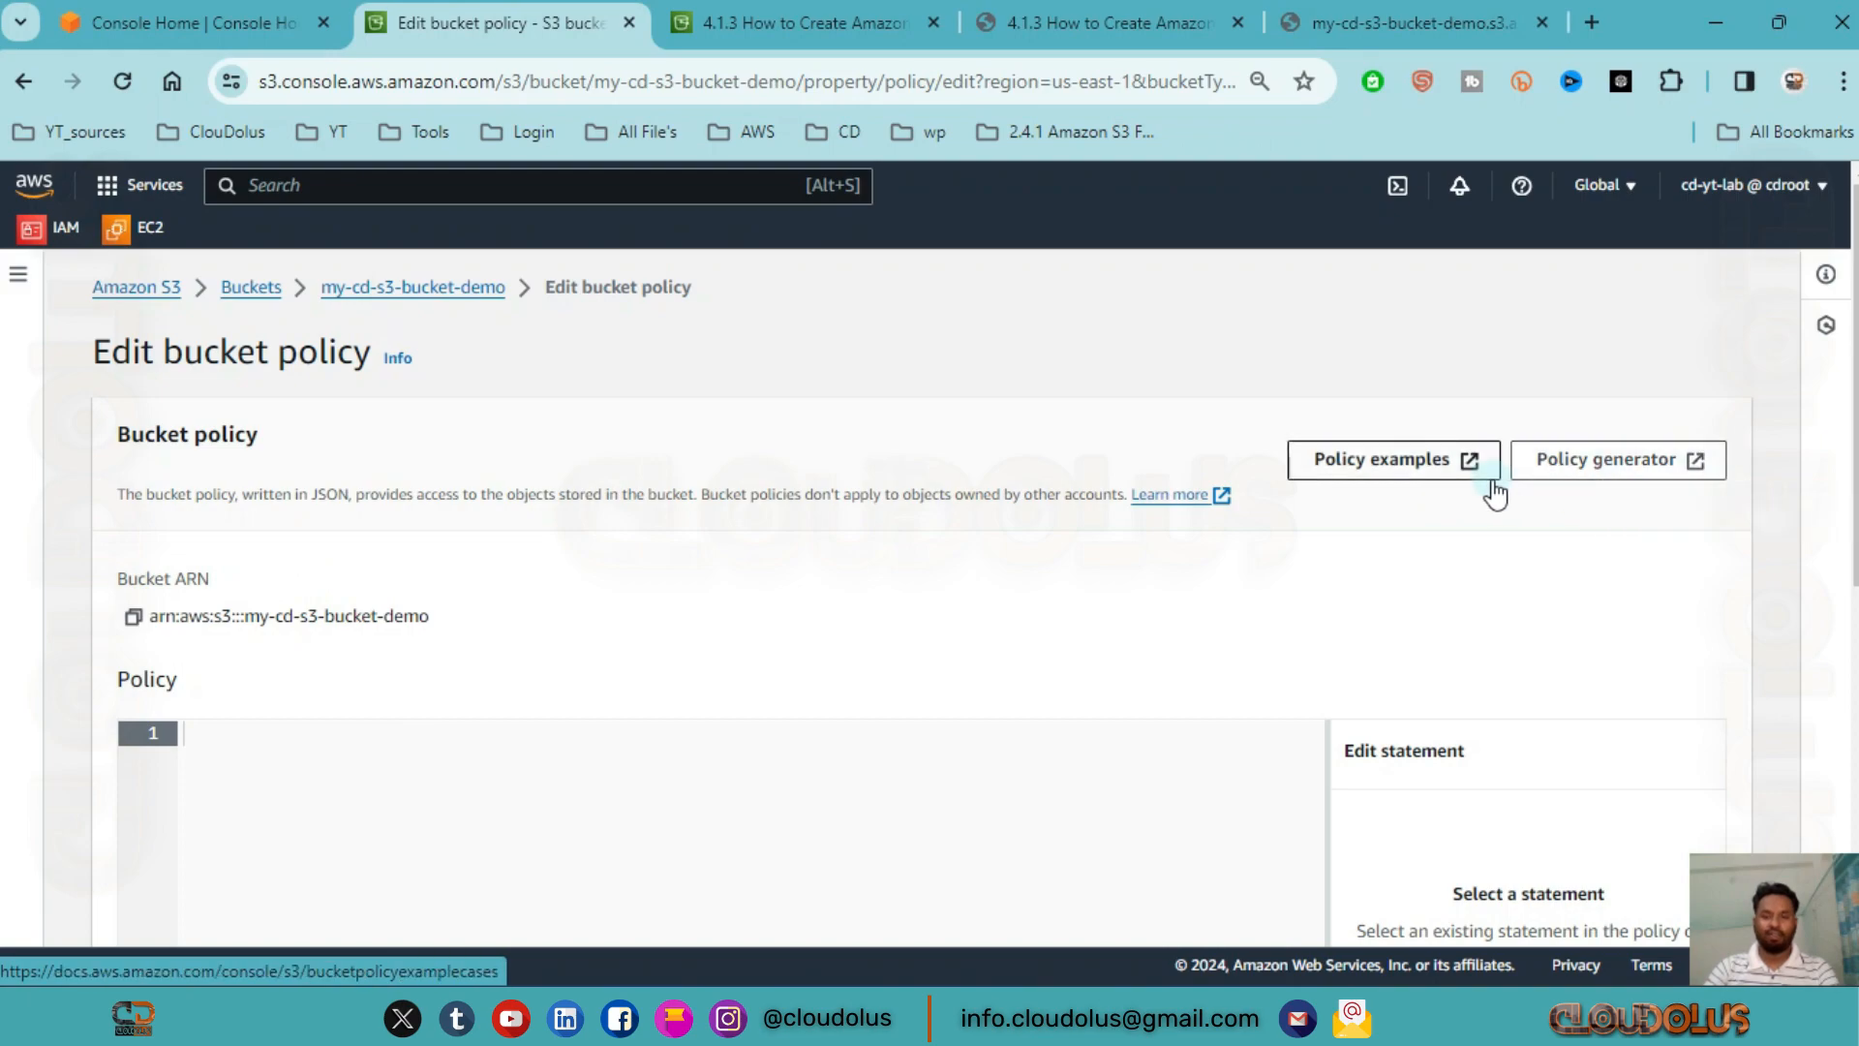
# - Look through the bucket policy examples in the S3 documentation and return to the policy editor
pyautogui.click(1353, 465)
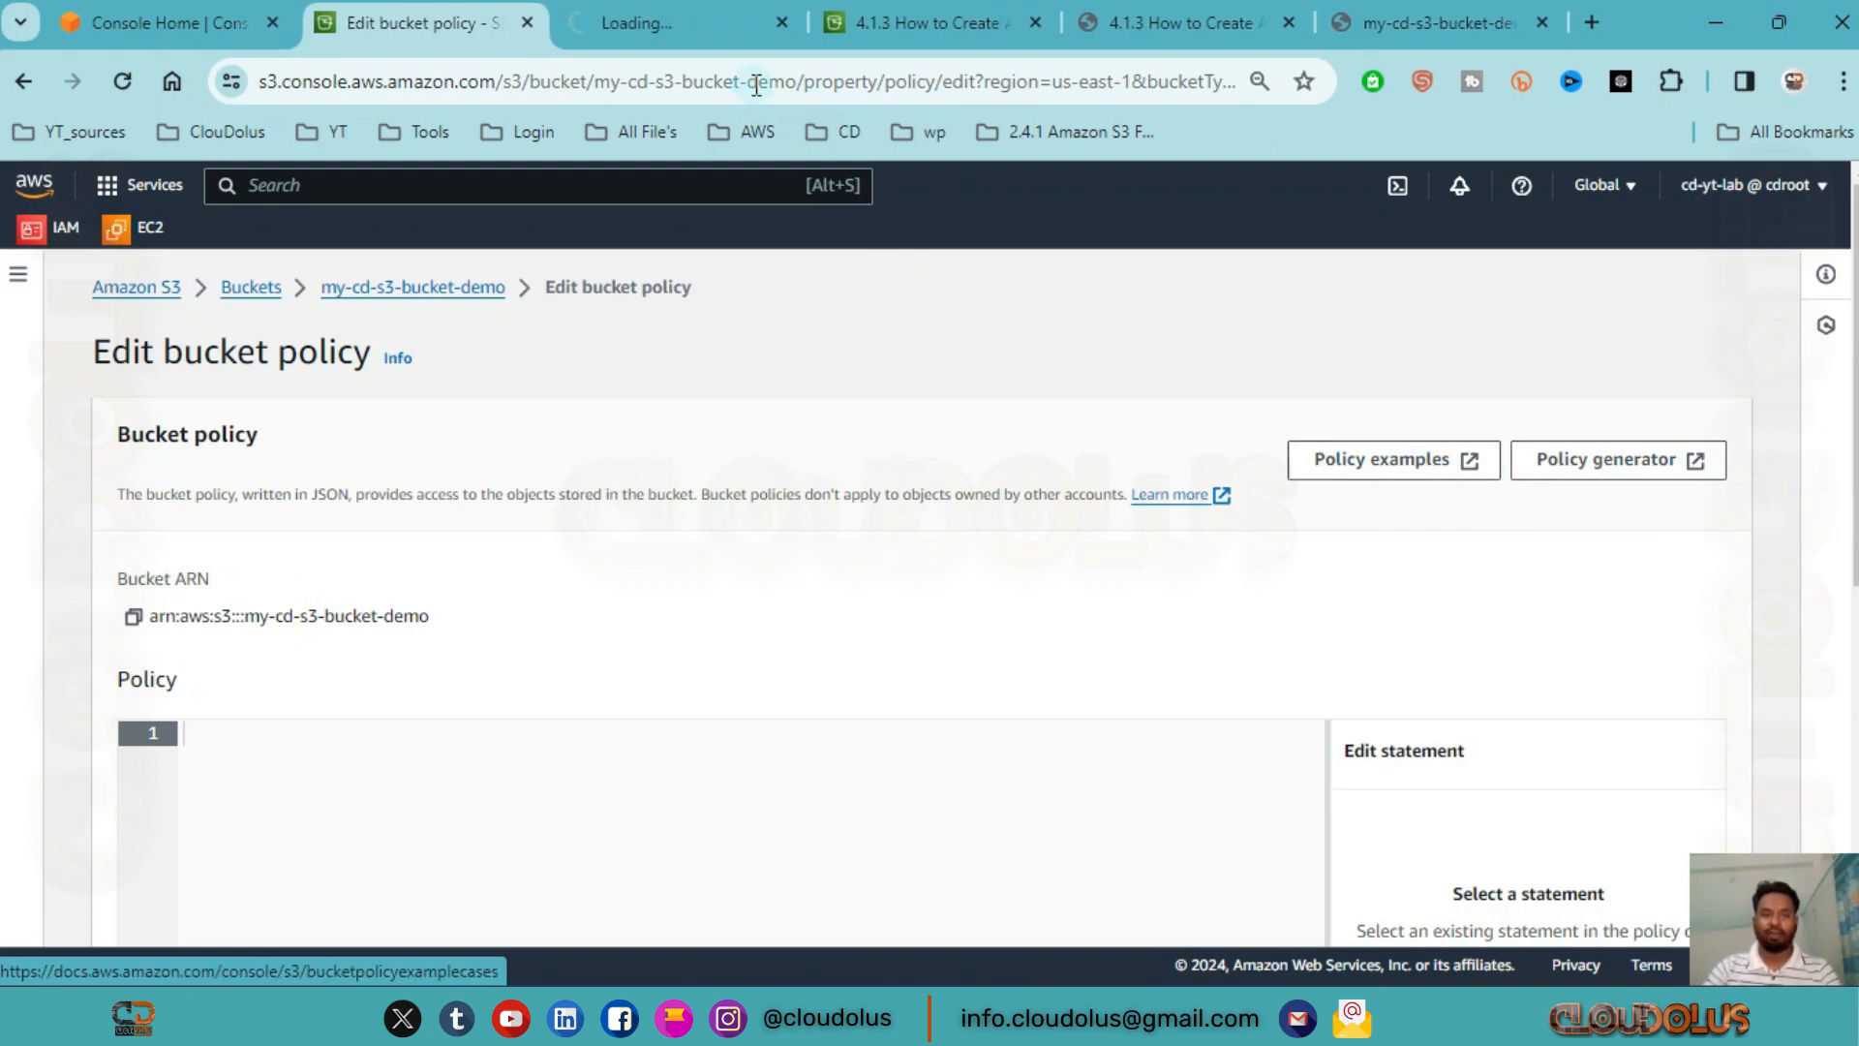
pyautogui.click(629, 22)
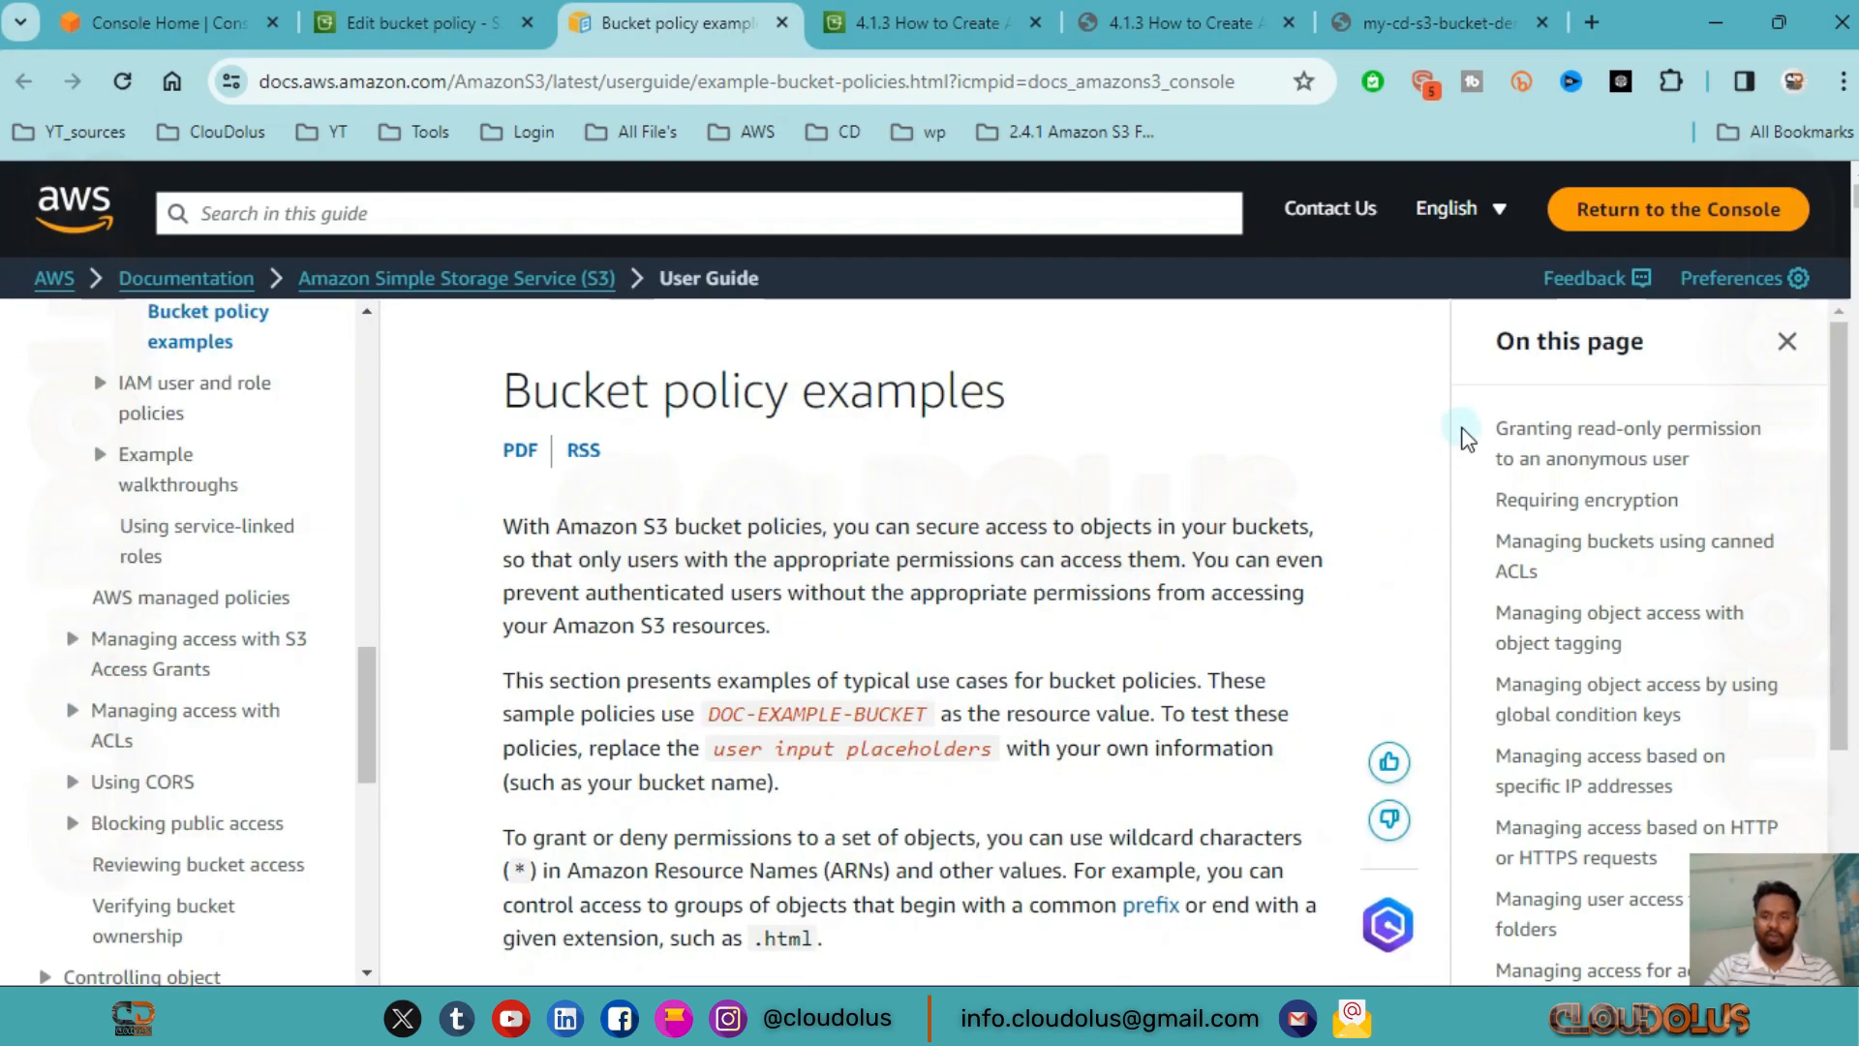
pyautogui.scroll(-8, 920, 694)
pyautogui.scroll(-15, 919, 693)
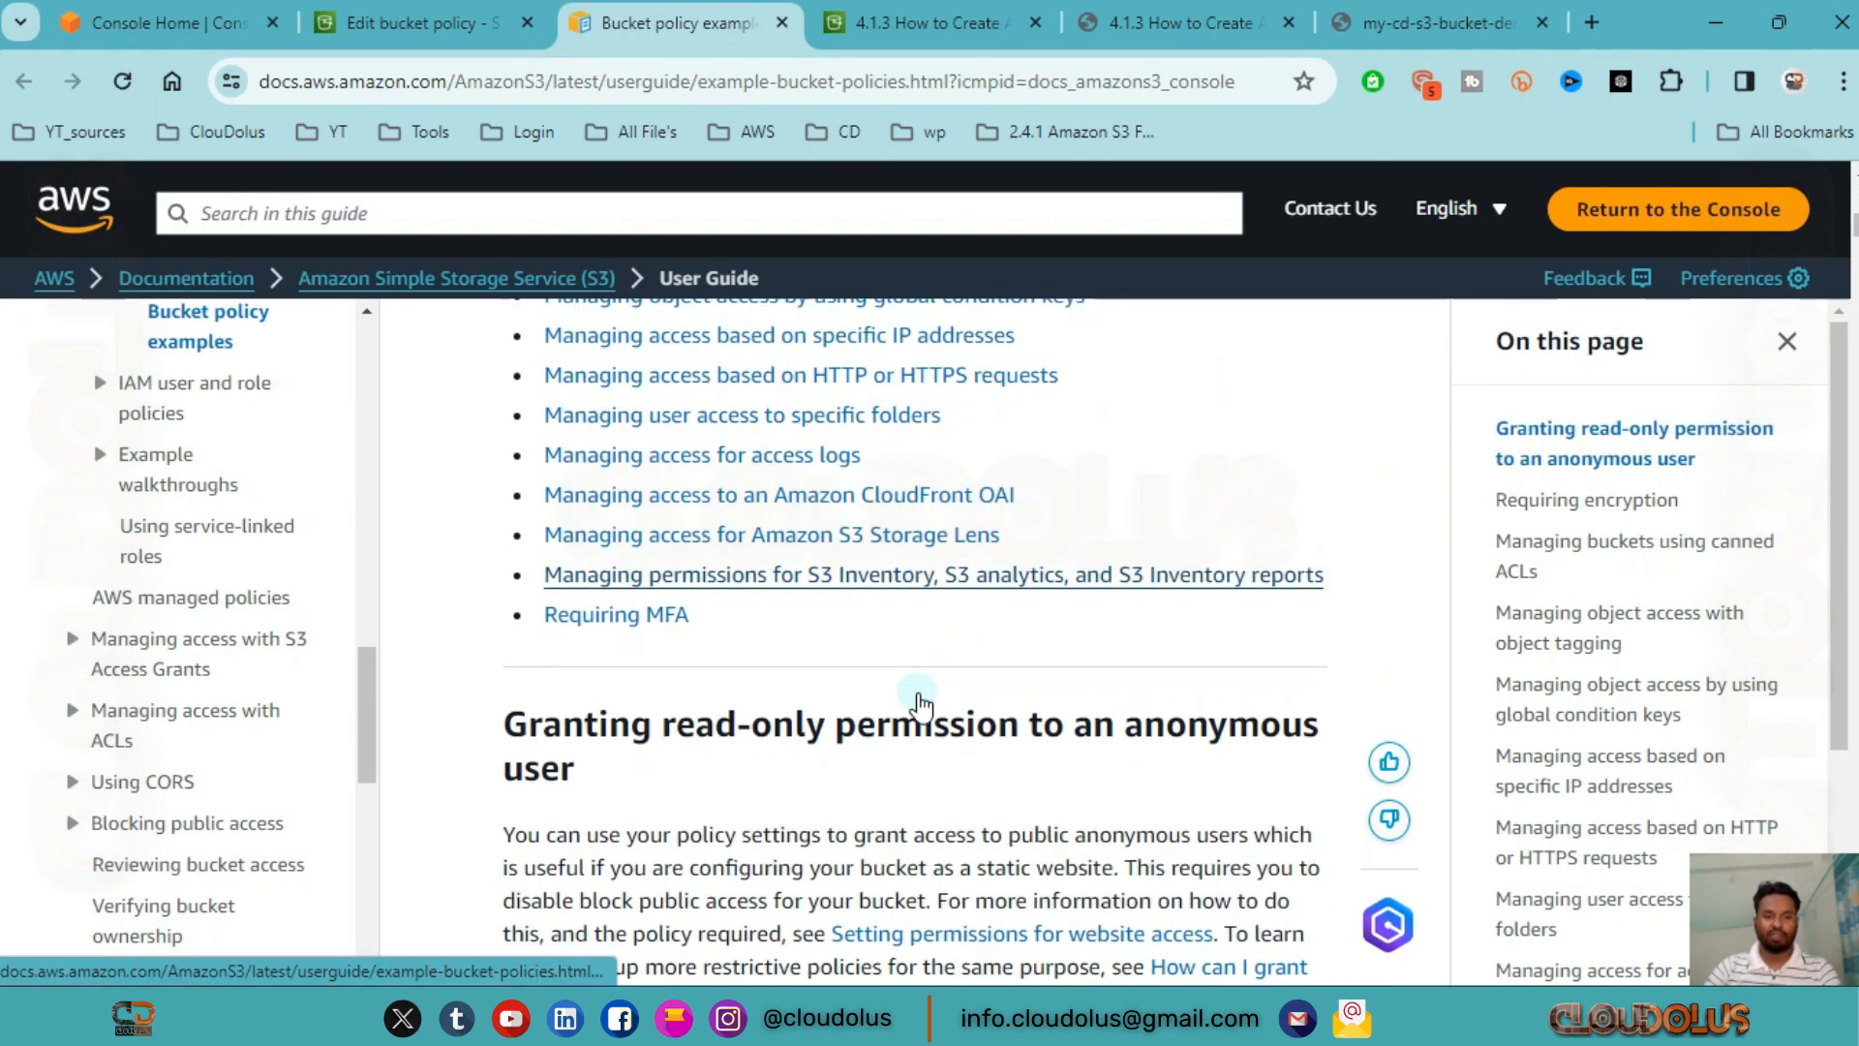
pyautogui.scroll(12, 920, 693)
pyautogui.click(435, 37)
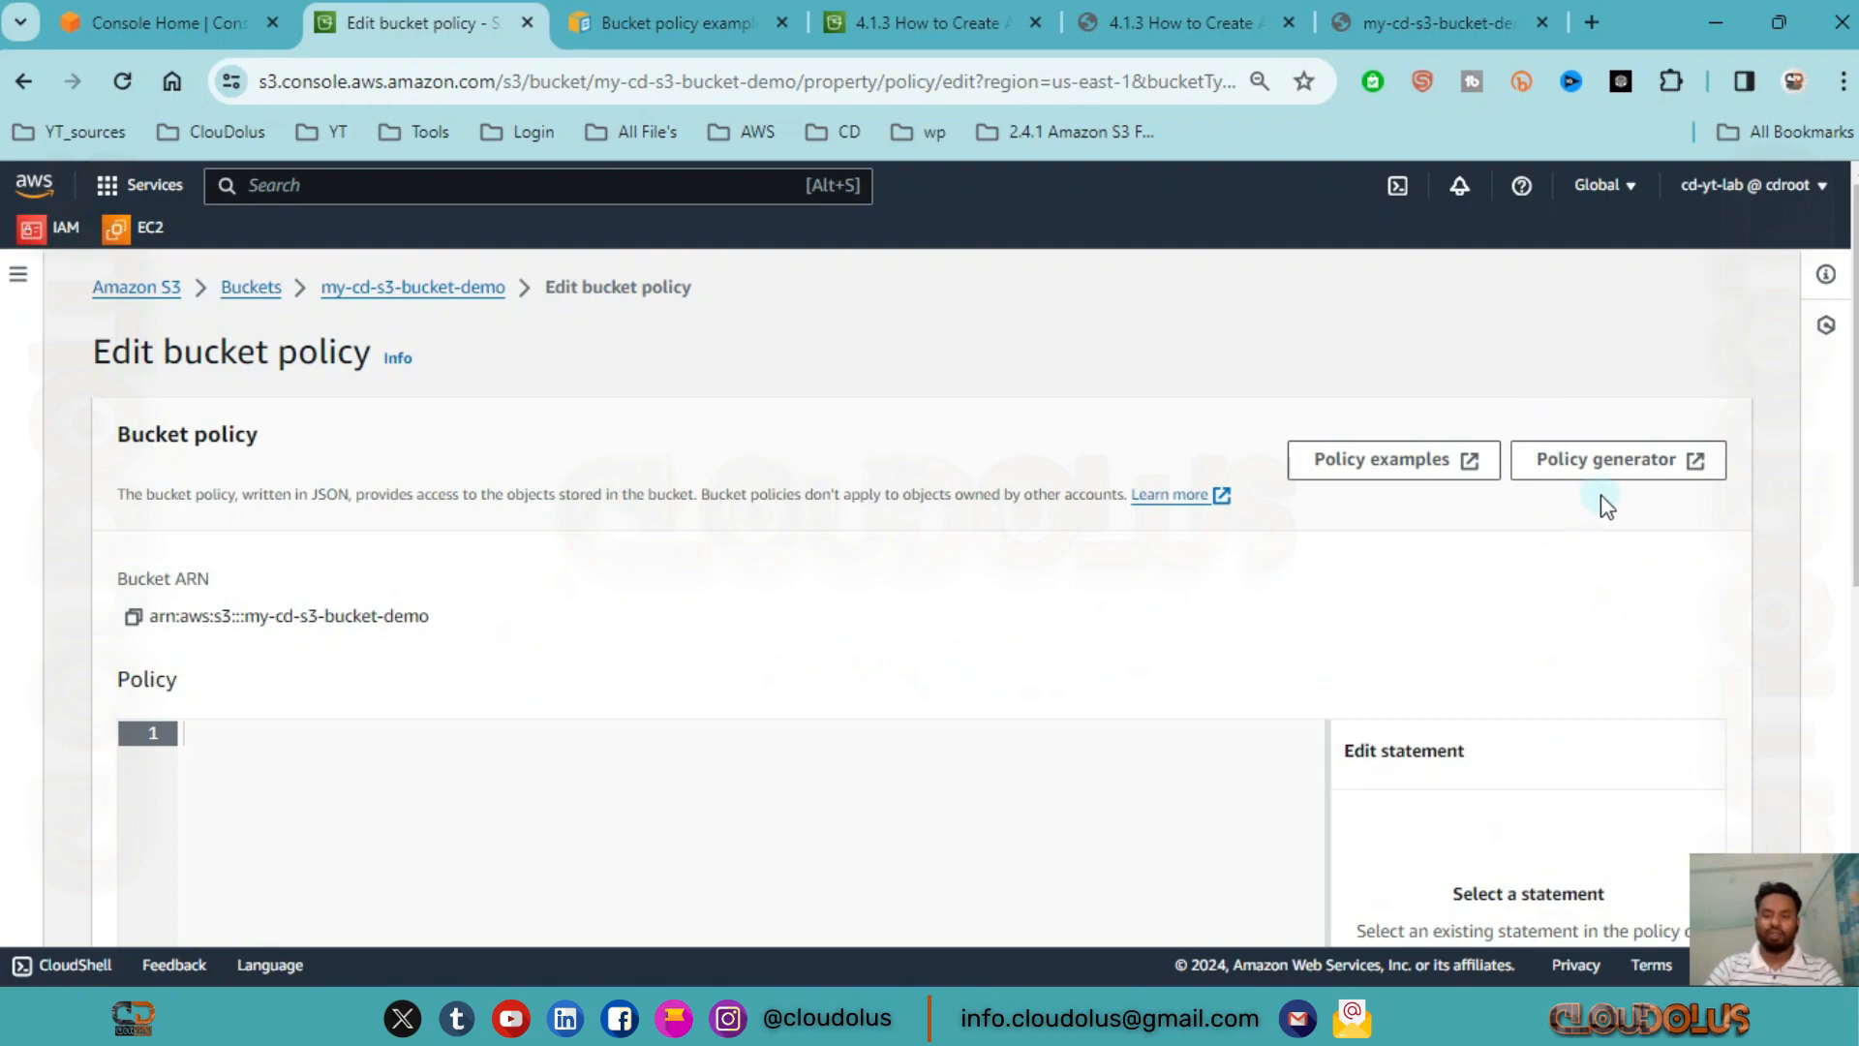
# - Launch the AWS Policy Generator from the policy editor and set the policy type to S3 Bucket Policy
pyautogui.click(1656, 463)
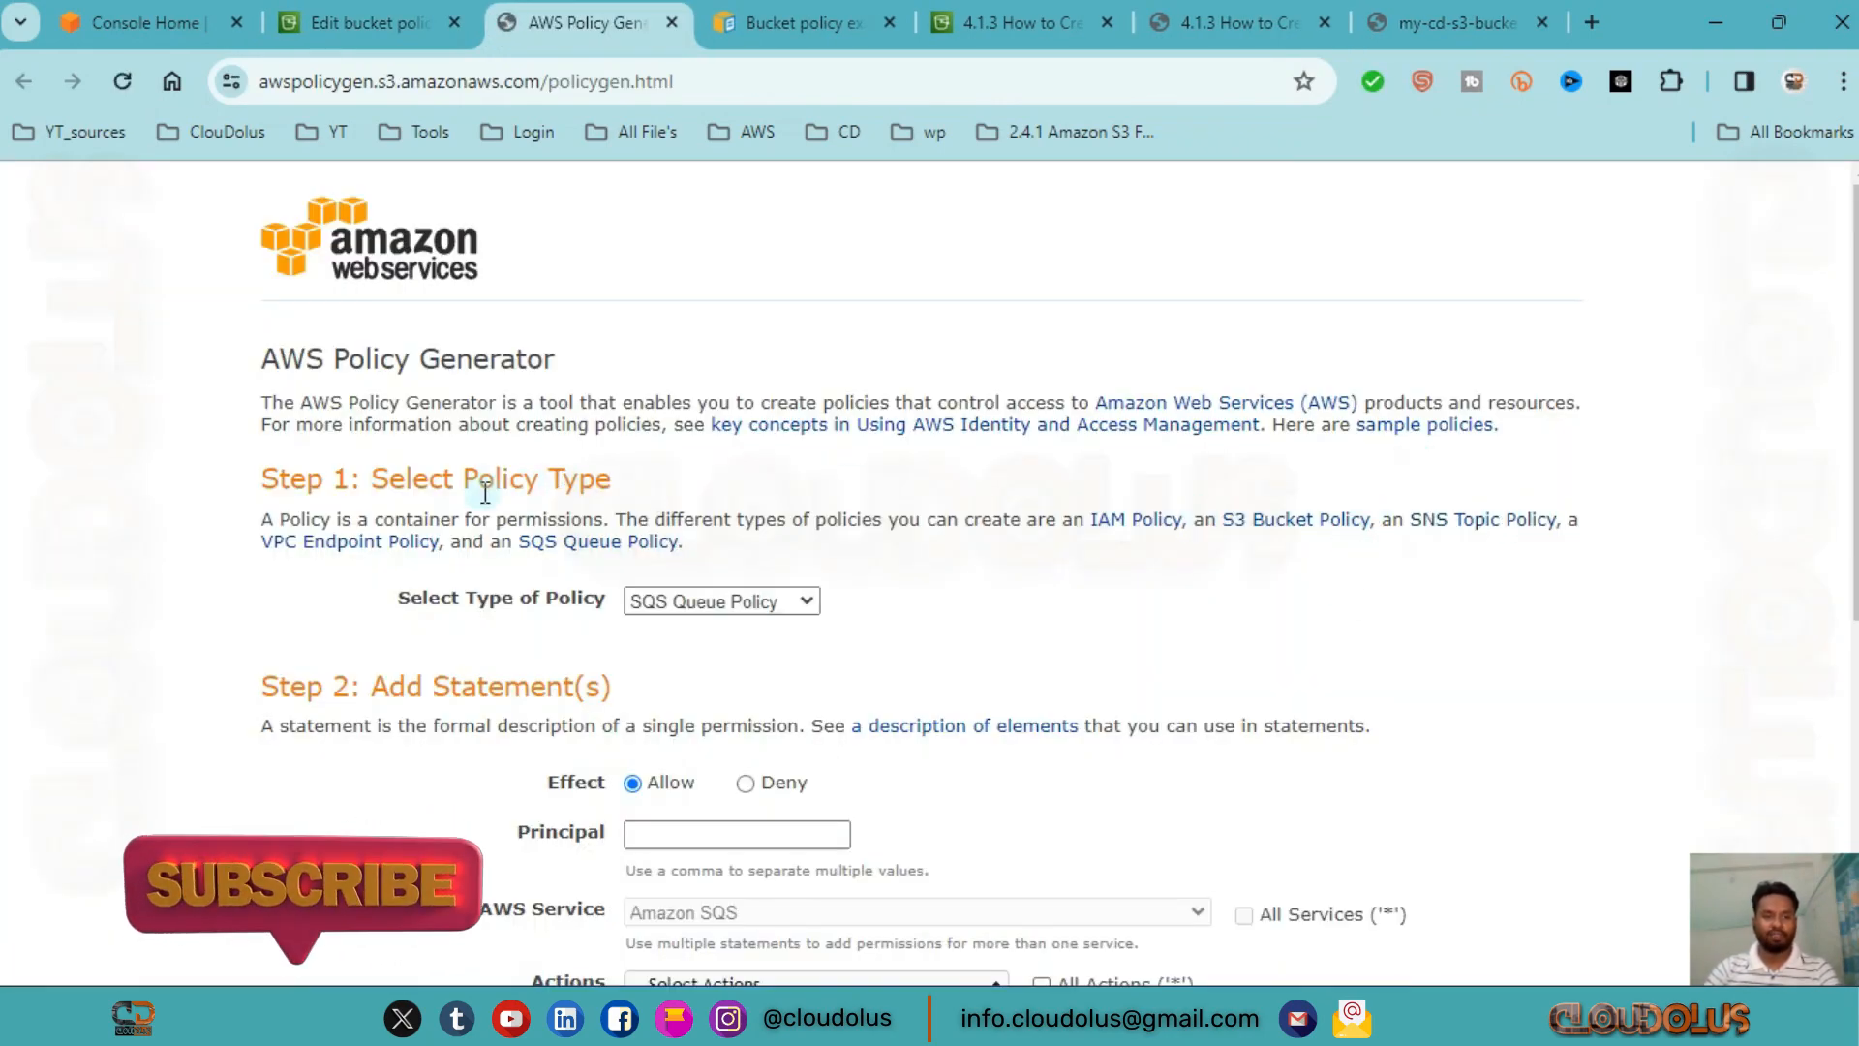
pyautogui.click(774, 604)
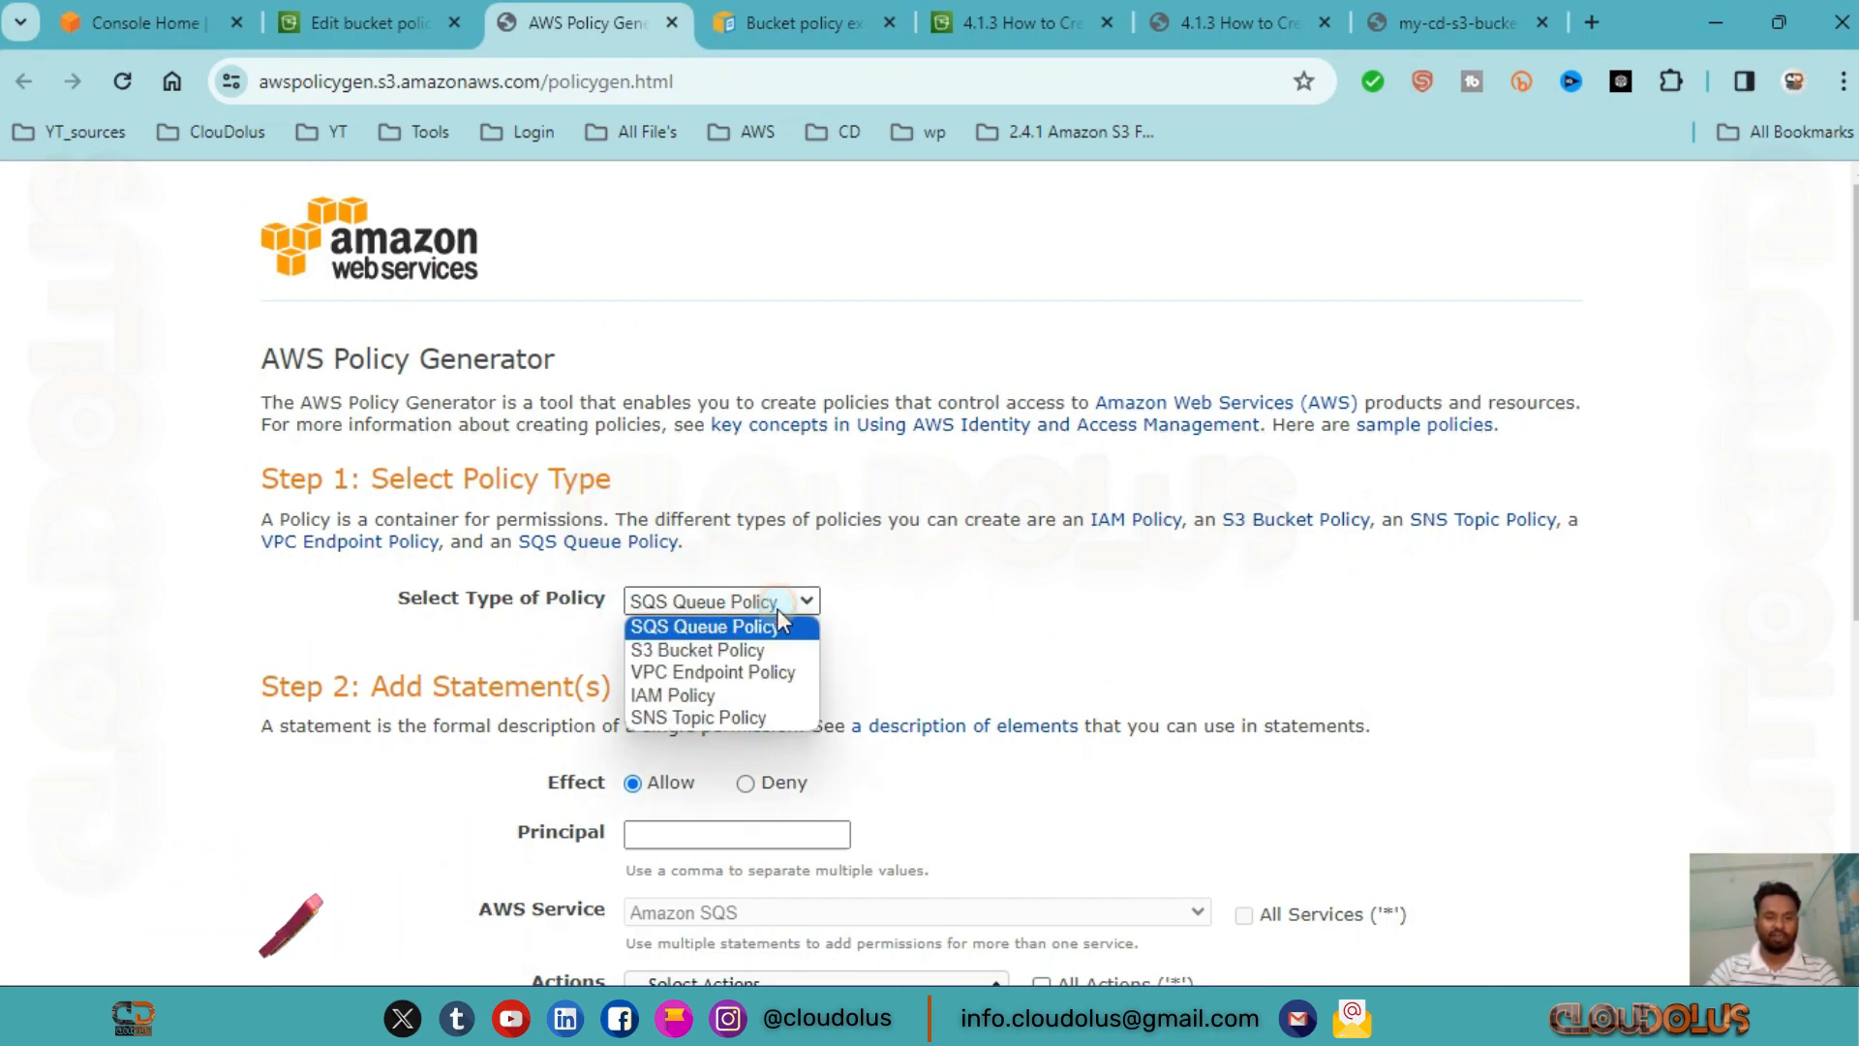
pyautogui.click(706, 650)
pyautogui.scroll(-2, 802, 628)
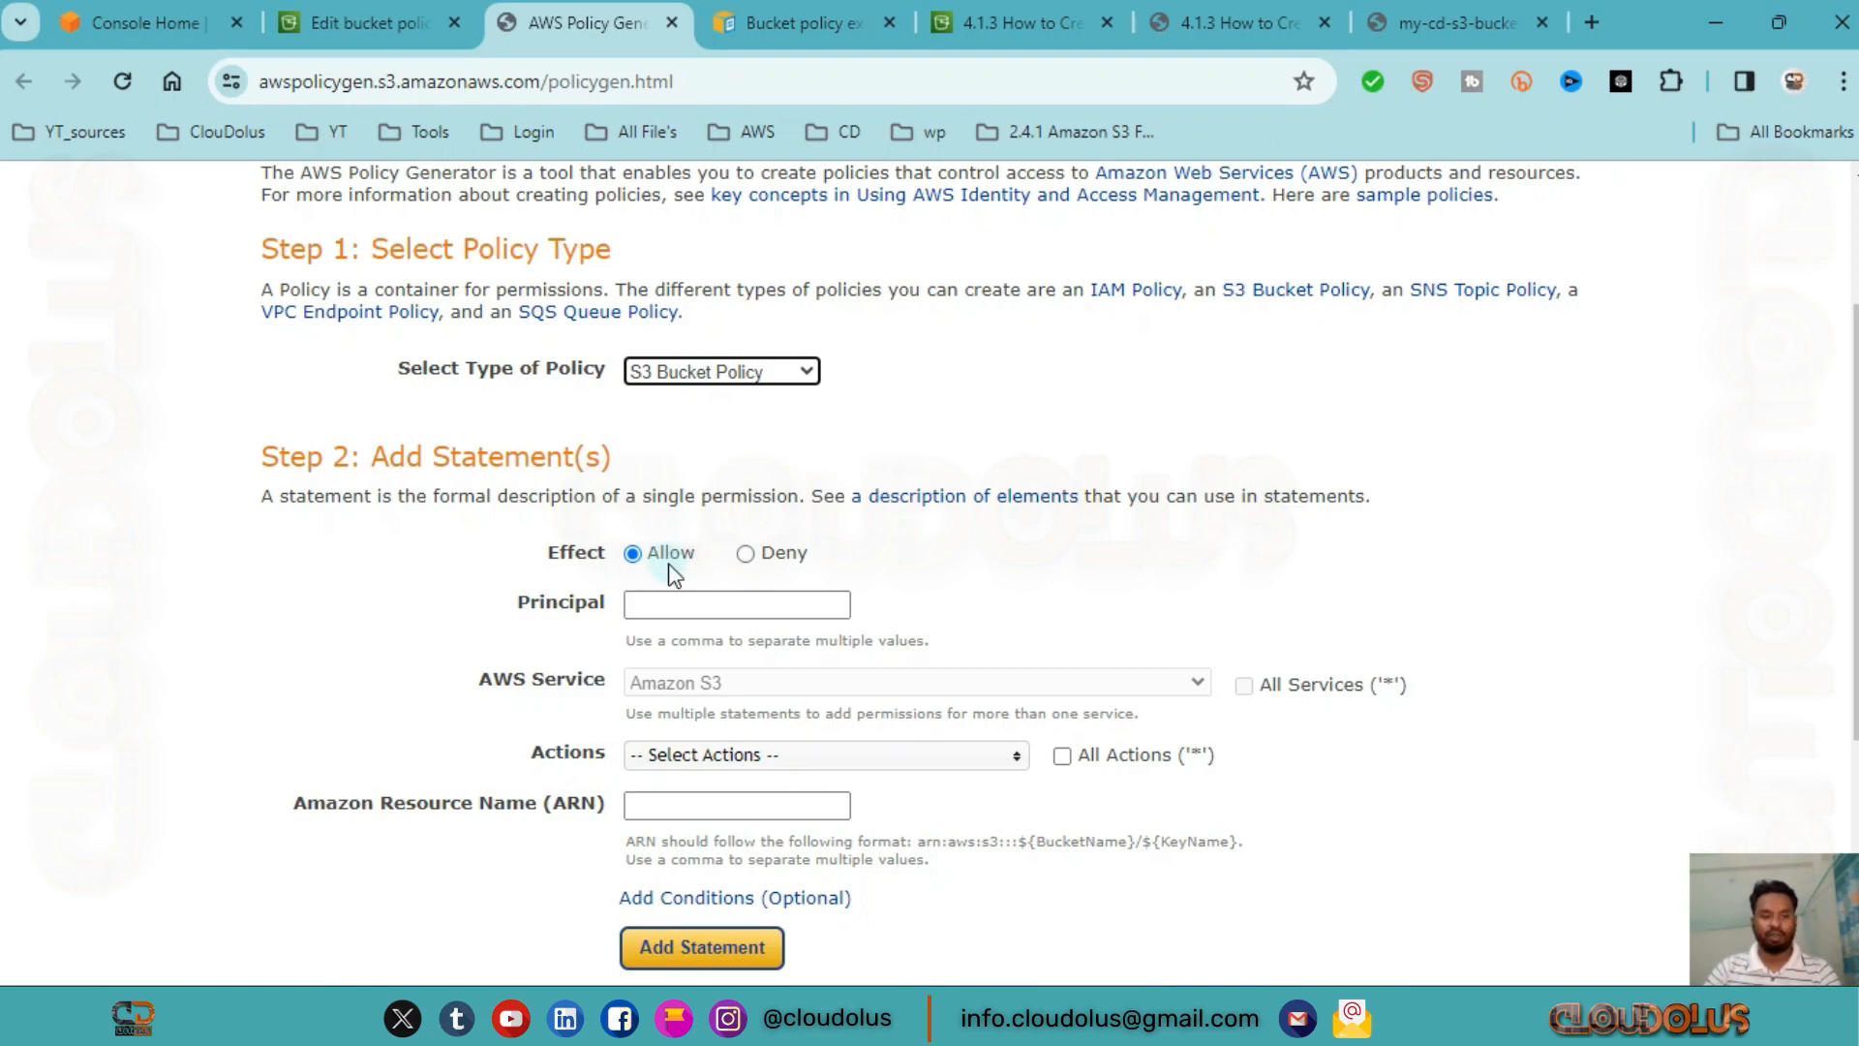
# - Set the principal of the Allow statement to *
pyautogui.scroll(-2, 689, 581)
pyautogui.click(668, 378)
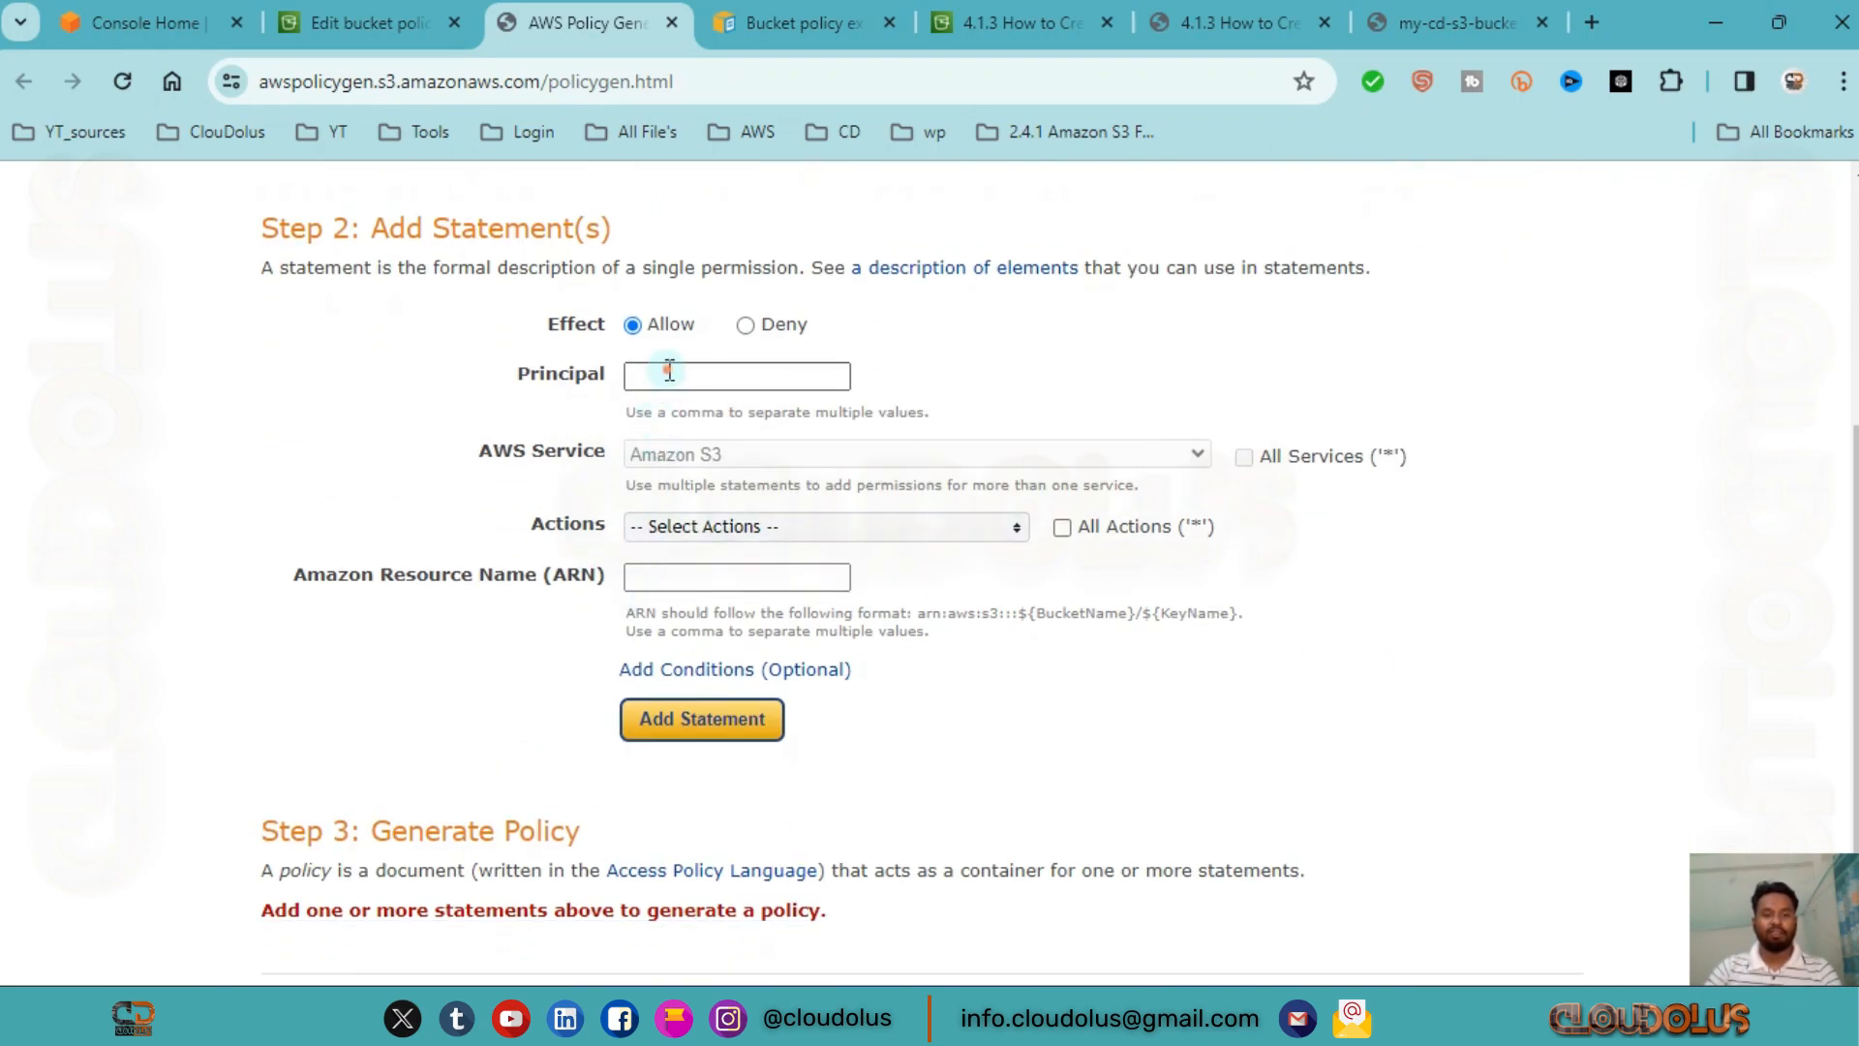
pyautogui.write('*')
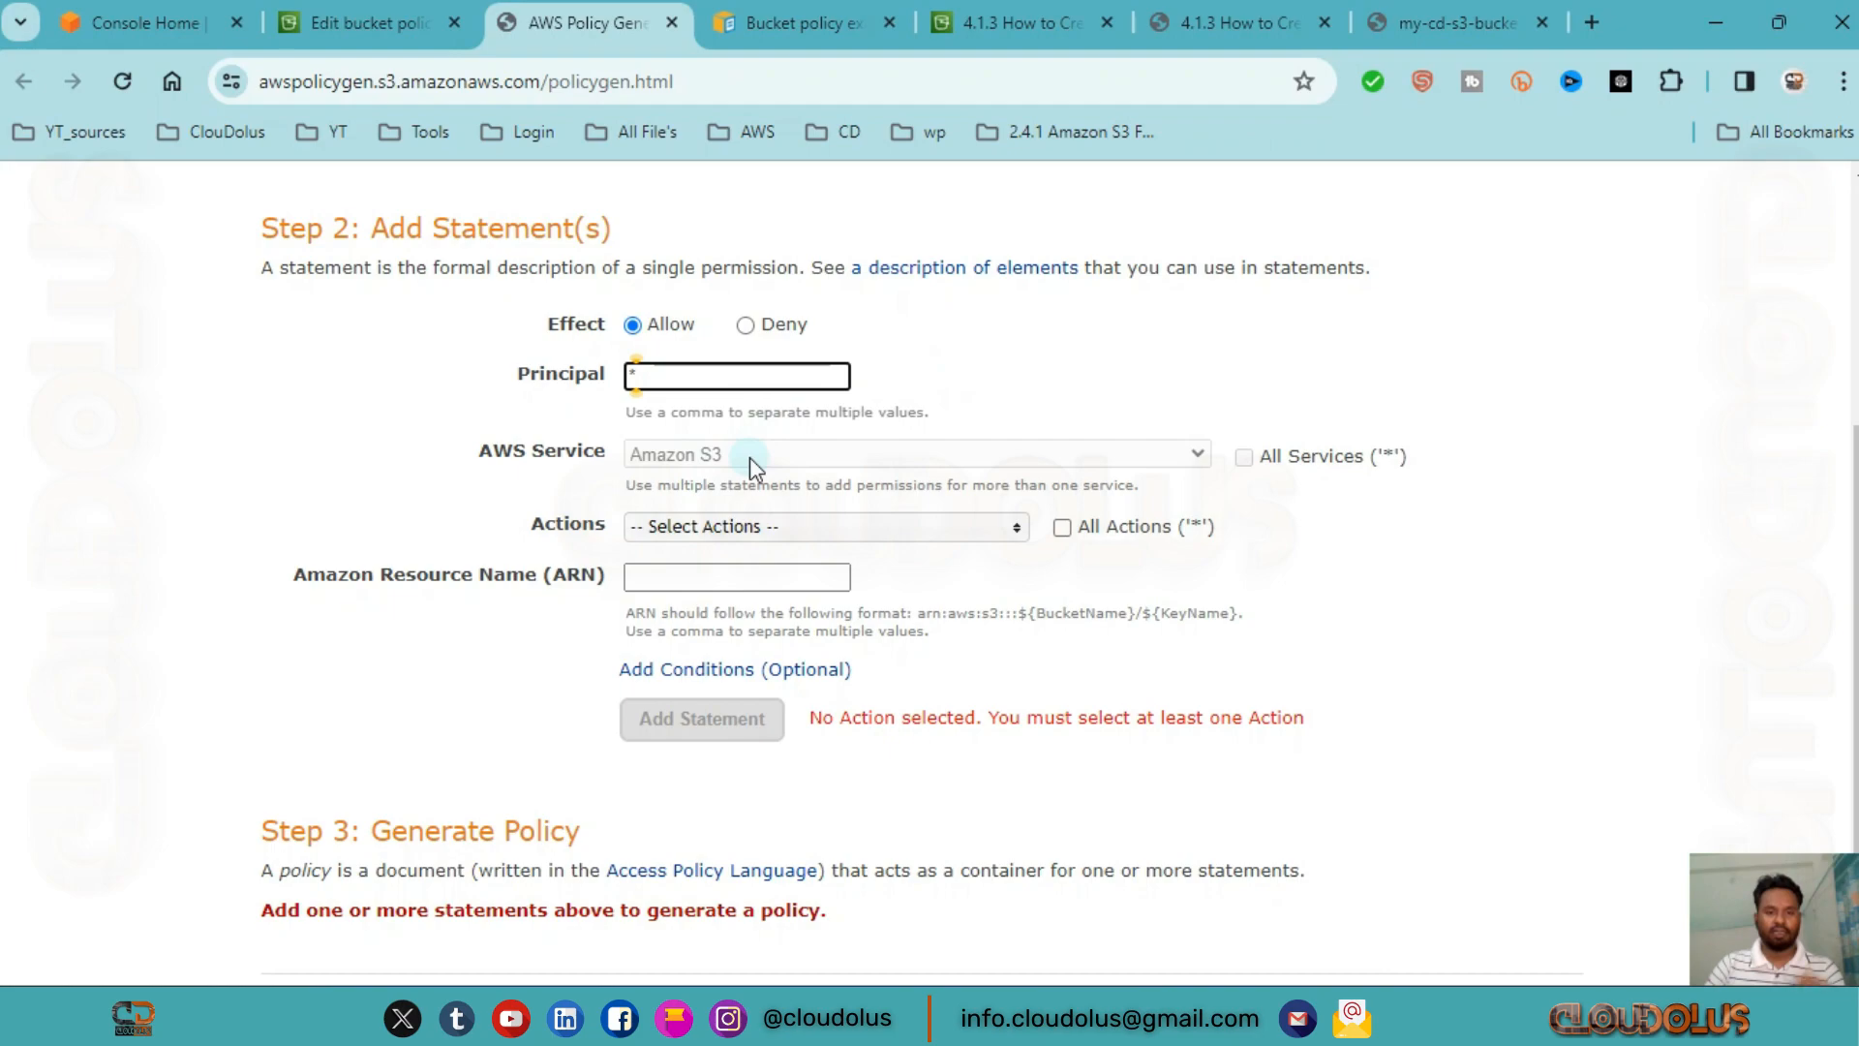
# - Select GetObject as the only action of the Allow statement
pyautogui.click(802, 527)
pyautogui.scroll(-5, 694, 648)
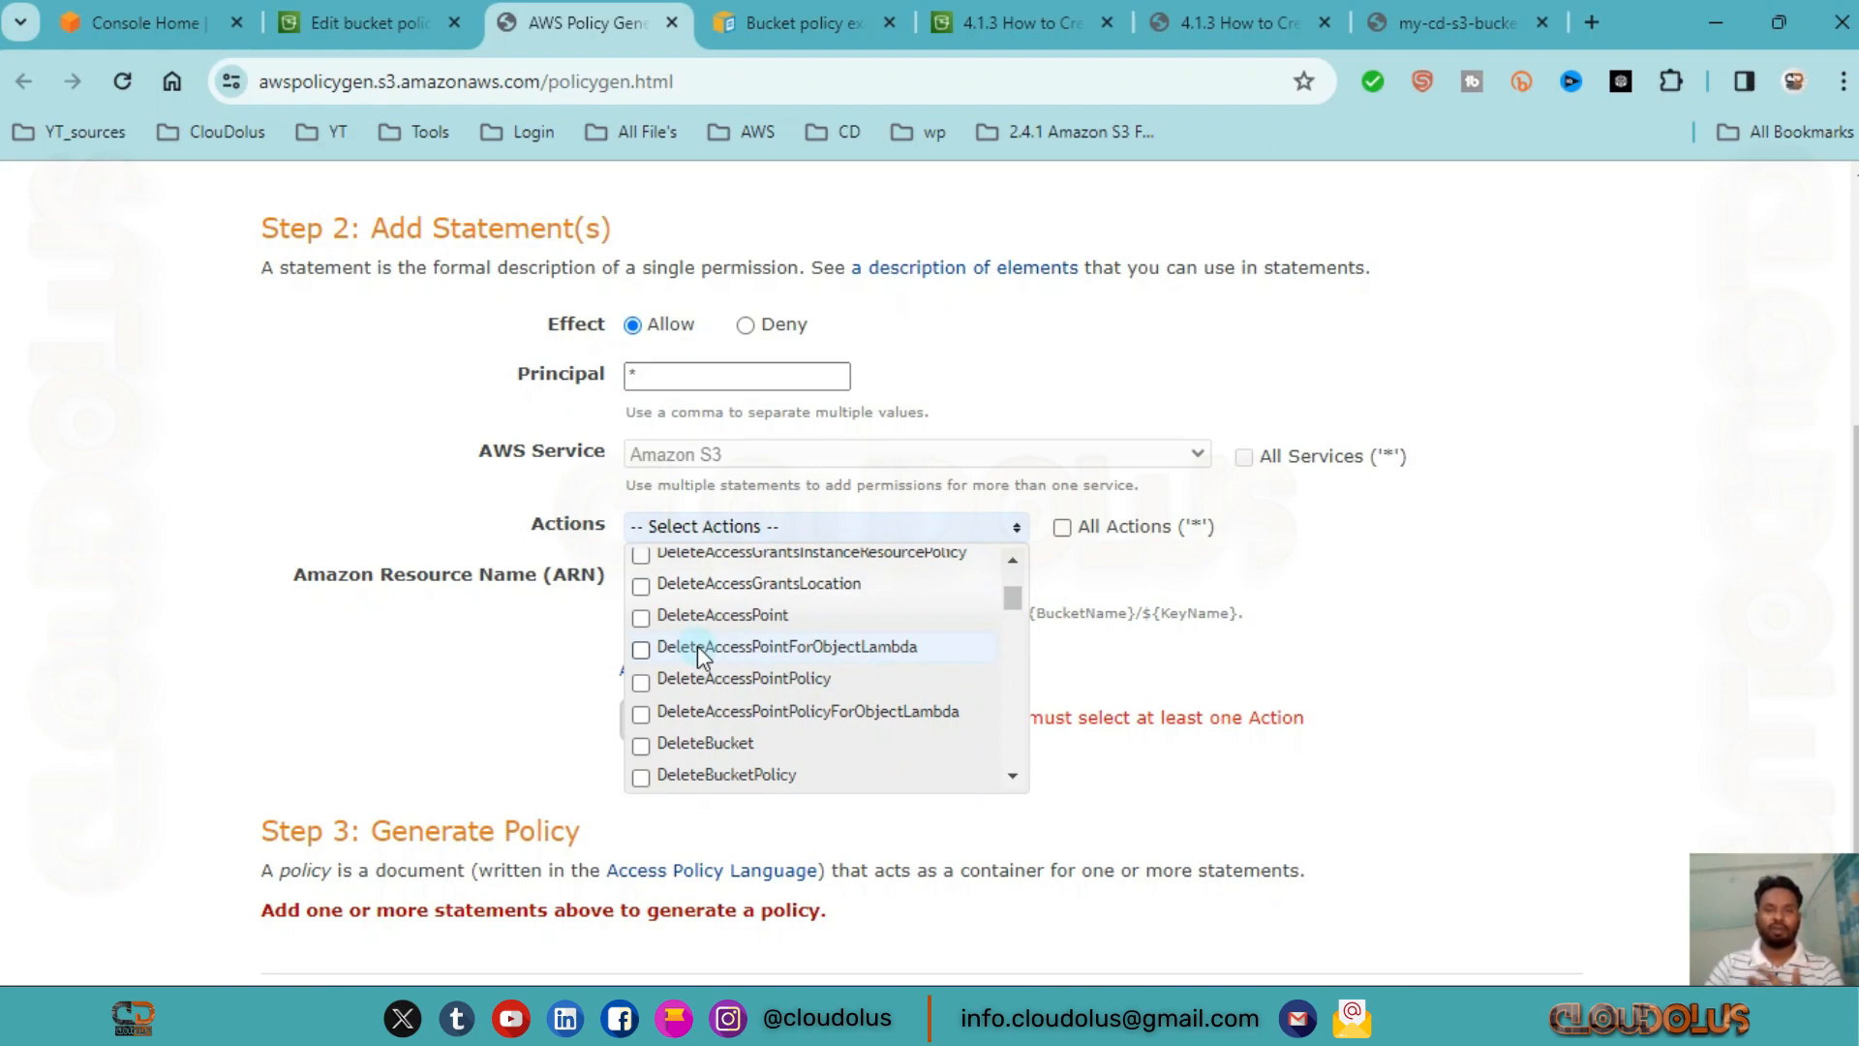
pyautogui.scroll(-10, 730, 674)
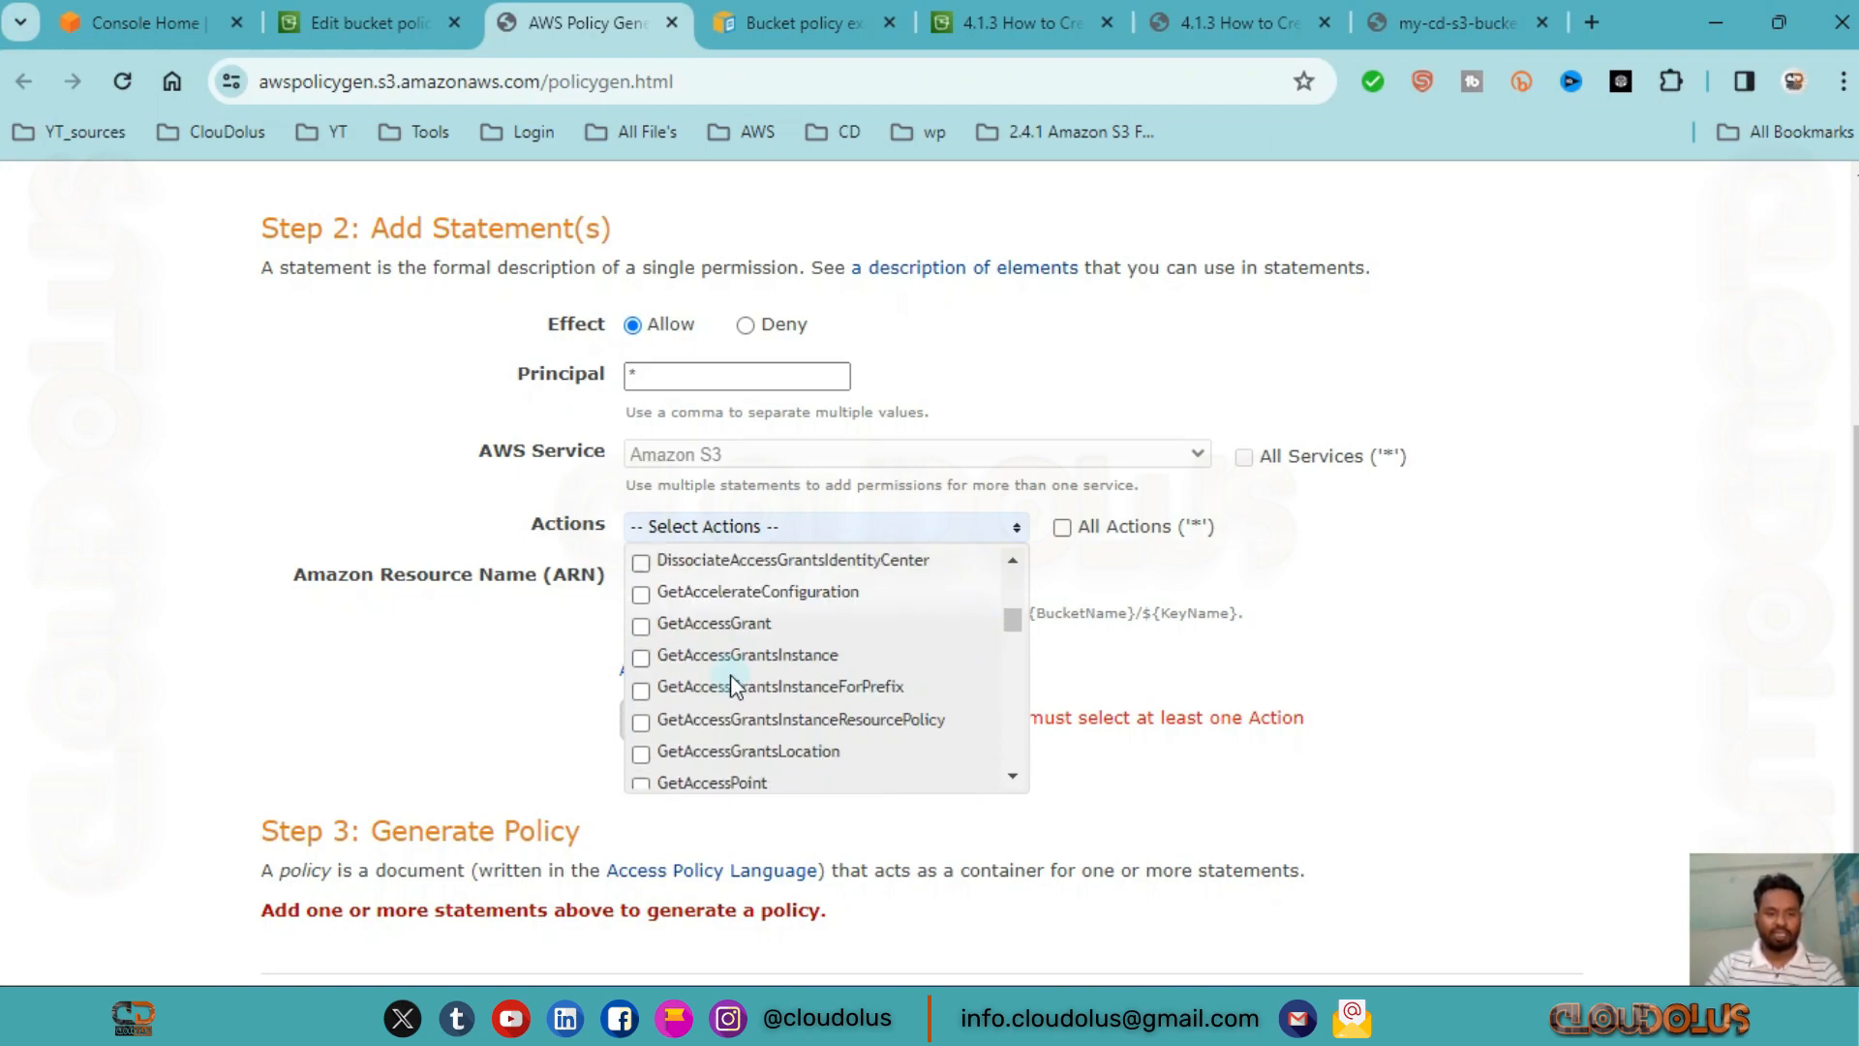
pyautogui.scroll(2, 730, 674)
pyautogui.scroll(-8, 730, 674)
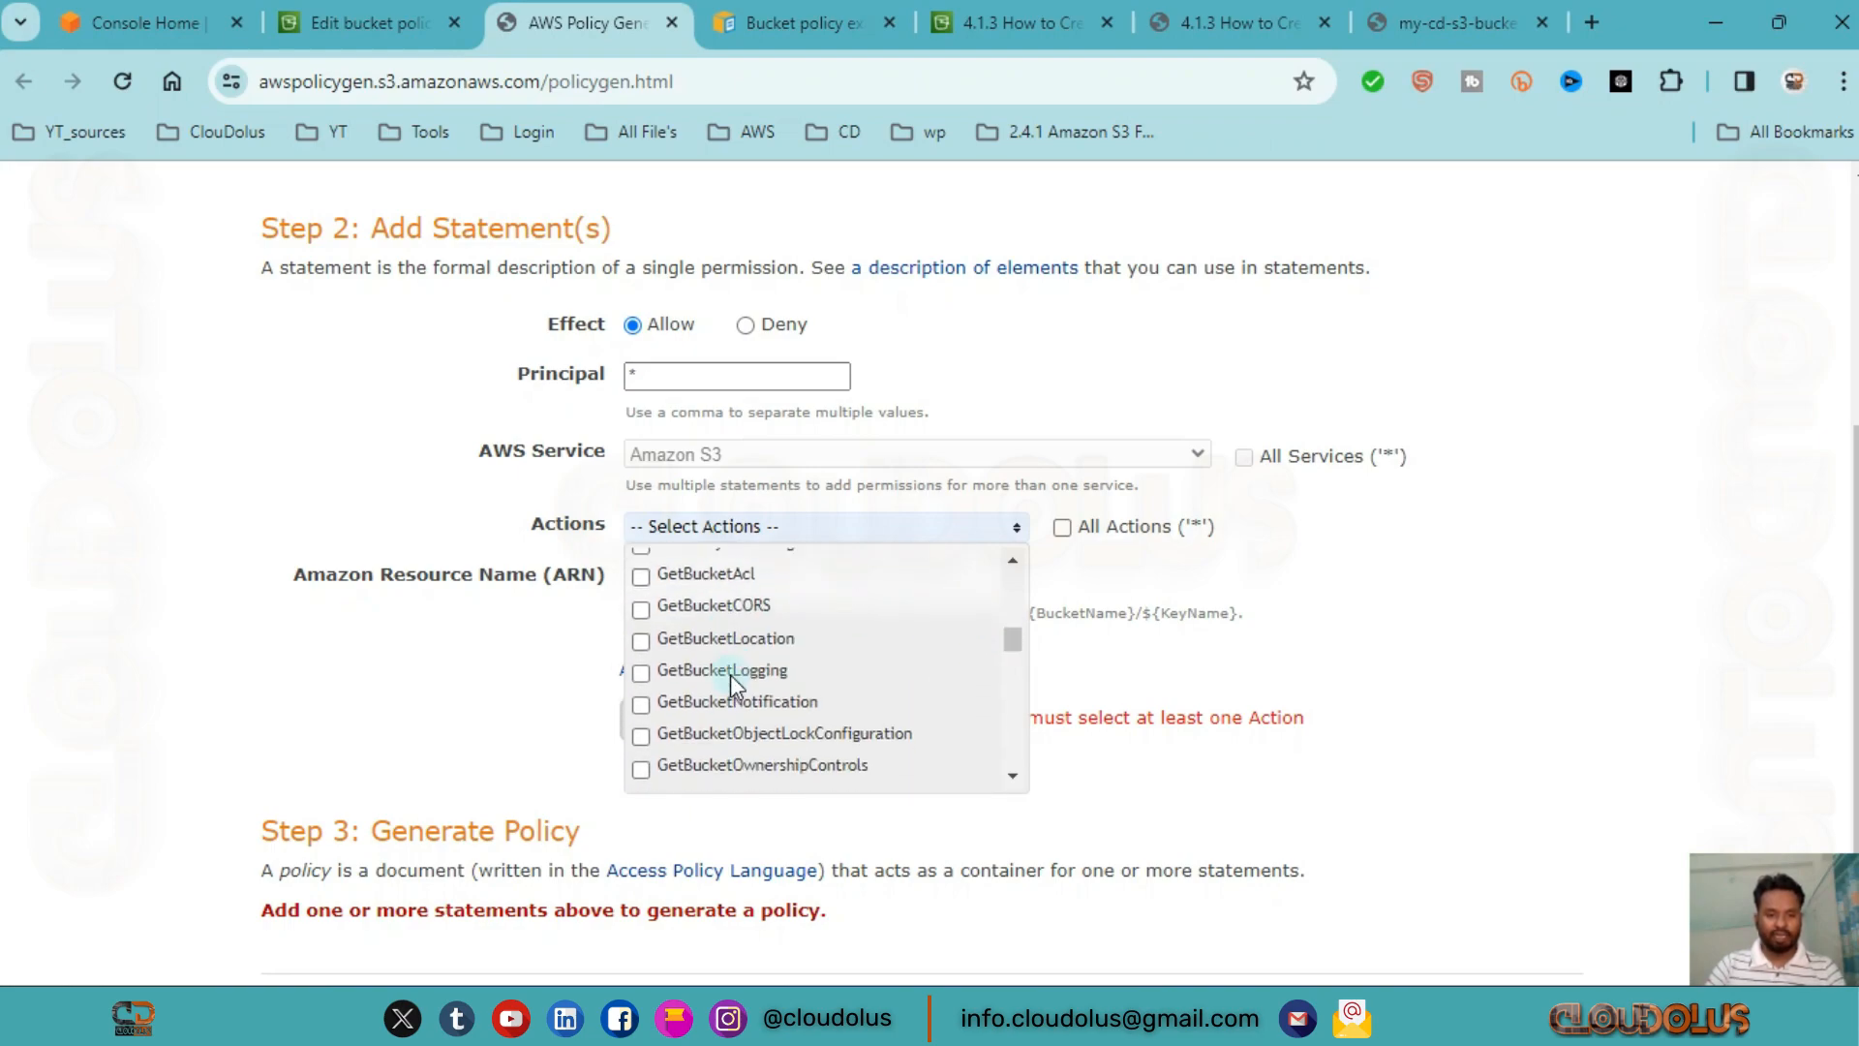
pyautogui.scroll(2, 730, 683)
pyautogui.scroll(-8, 730, 683)
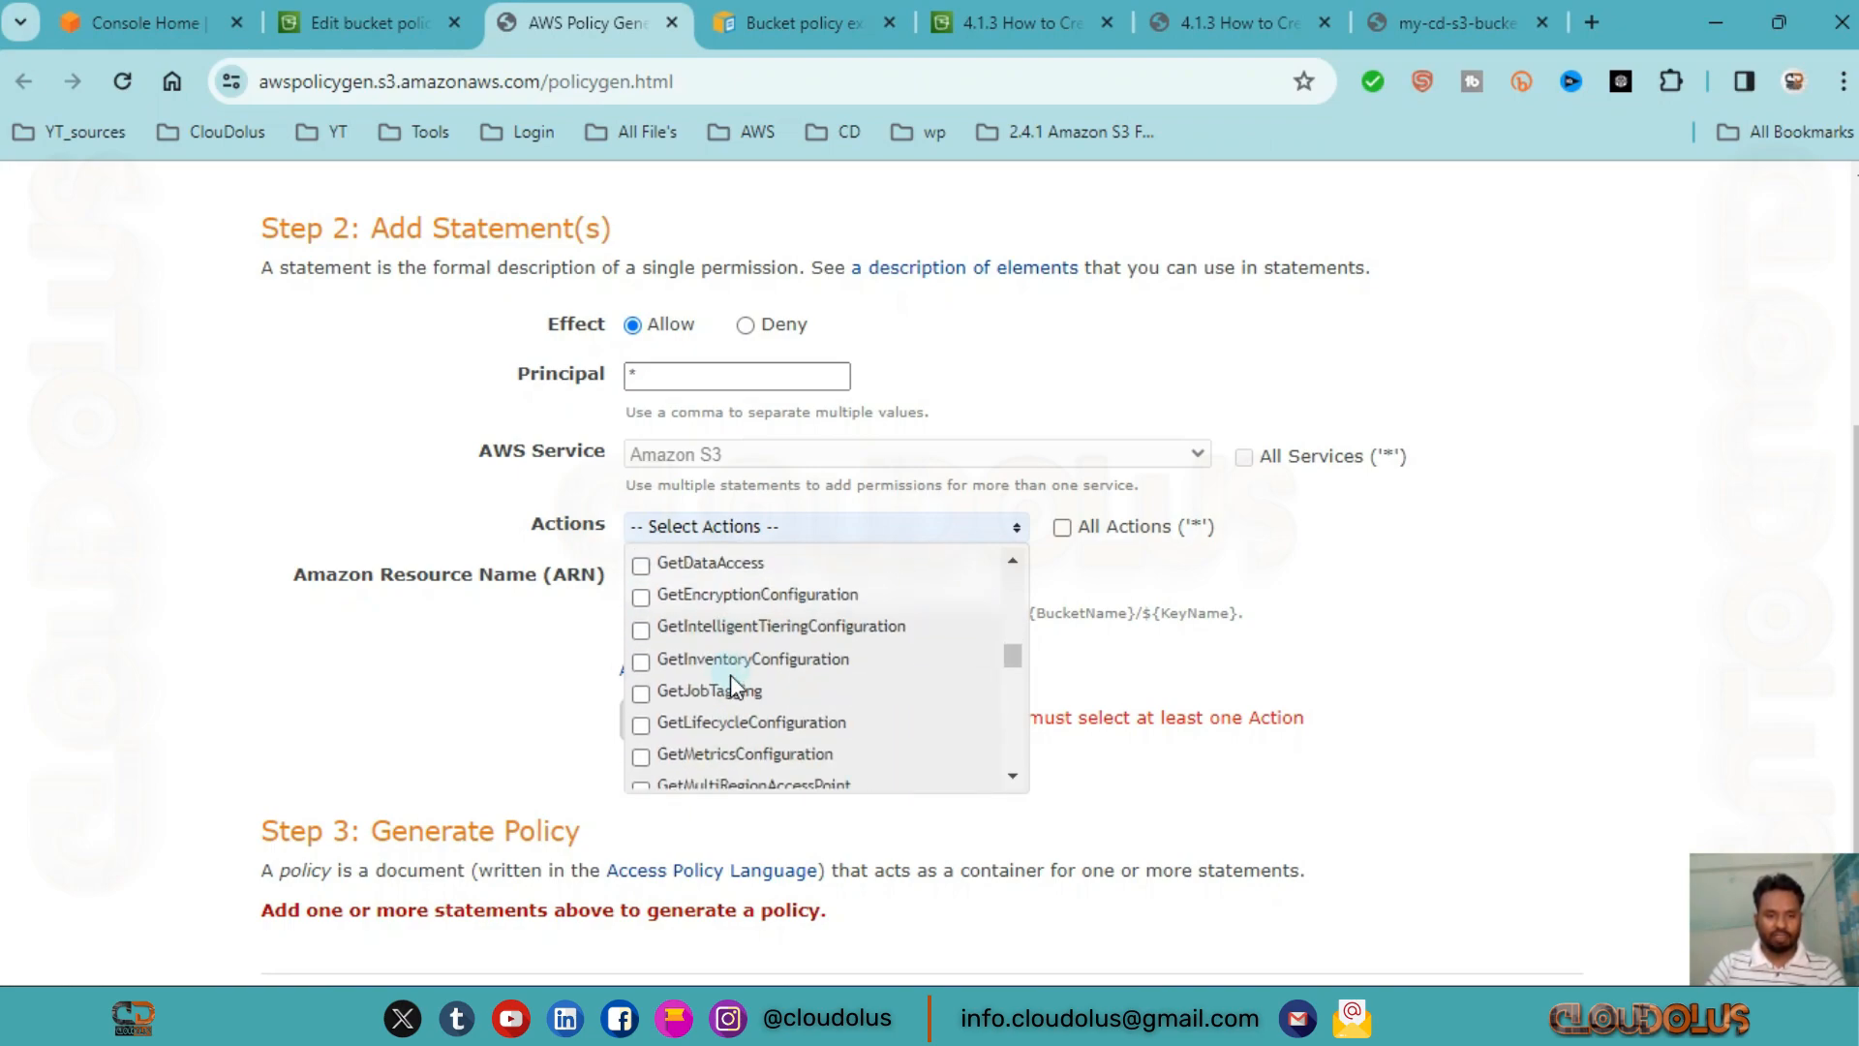
pyautogui.scroll(-2, 731, 674)
pyautogui.scroll(2, 730, 674)
pyautogui.click(647, 684)
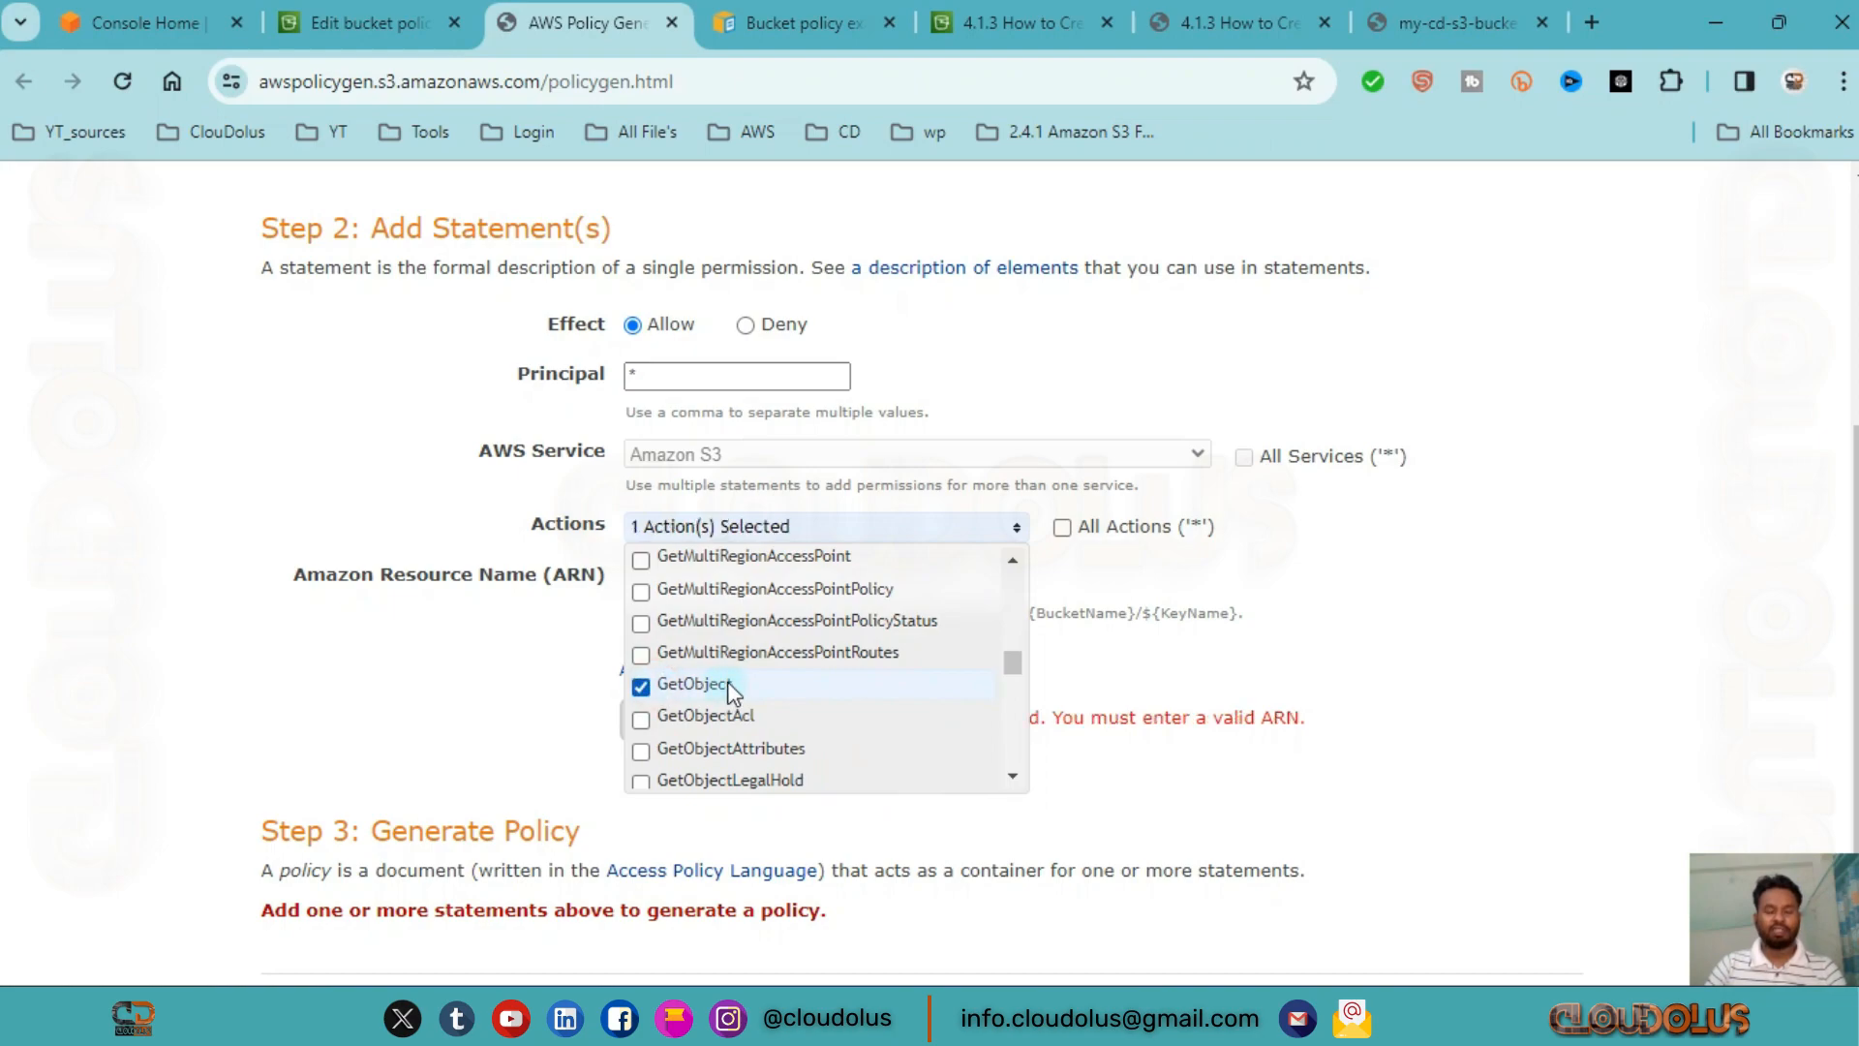
pyautogui.click(1160, 552)
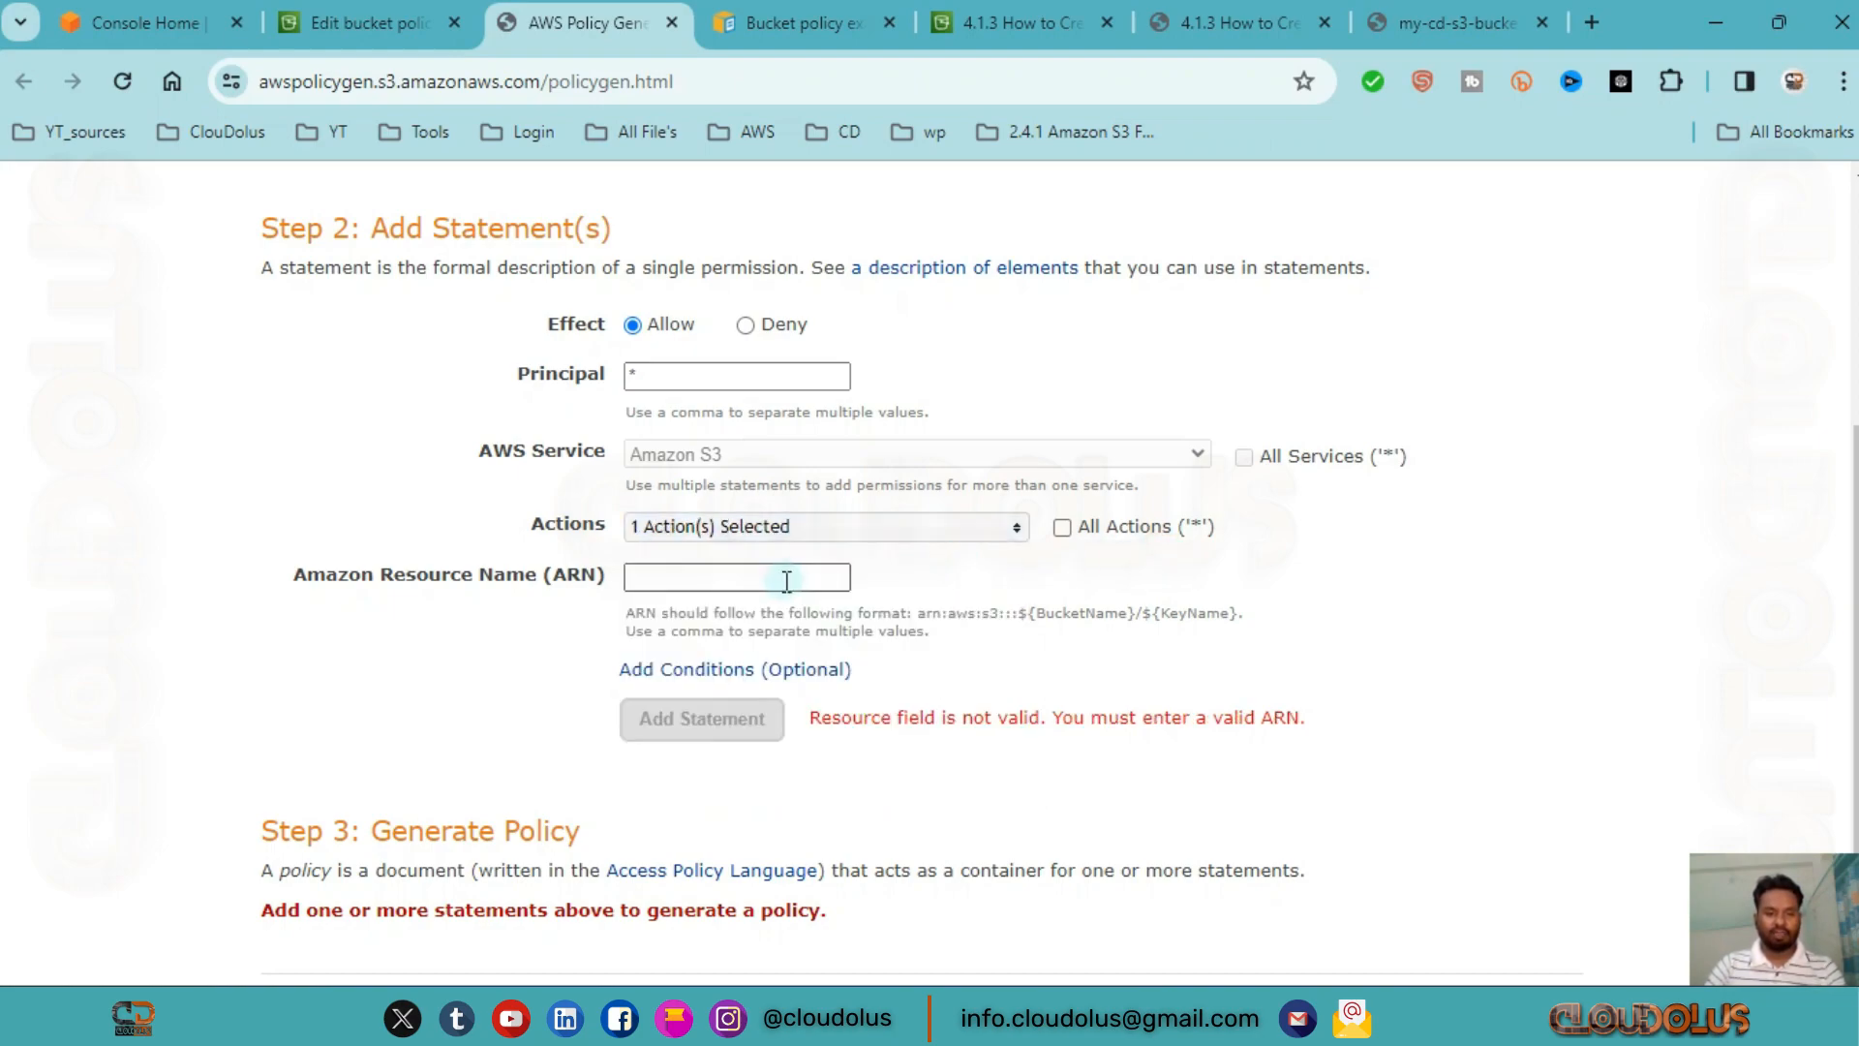
# - Copy the bucket's ARN from the policy editor and set the statement's resource to arn:aws:s3:::my-cd-s3-bucket-demo/*
pyautogui.click(667, 570)
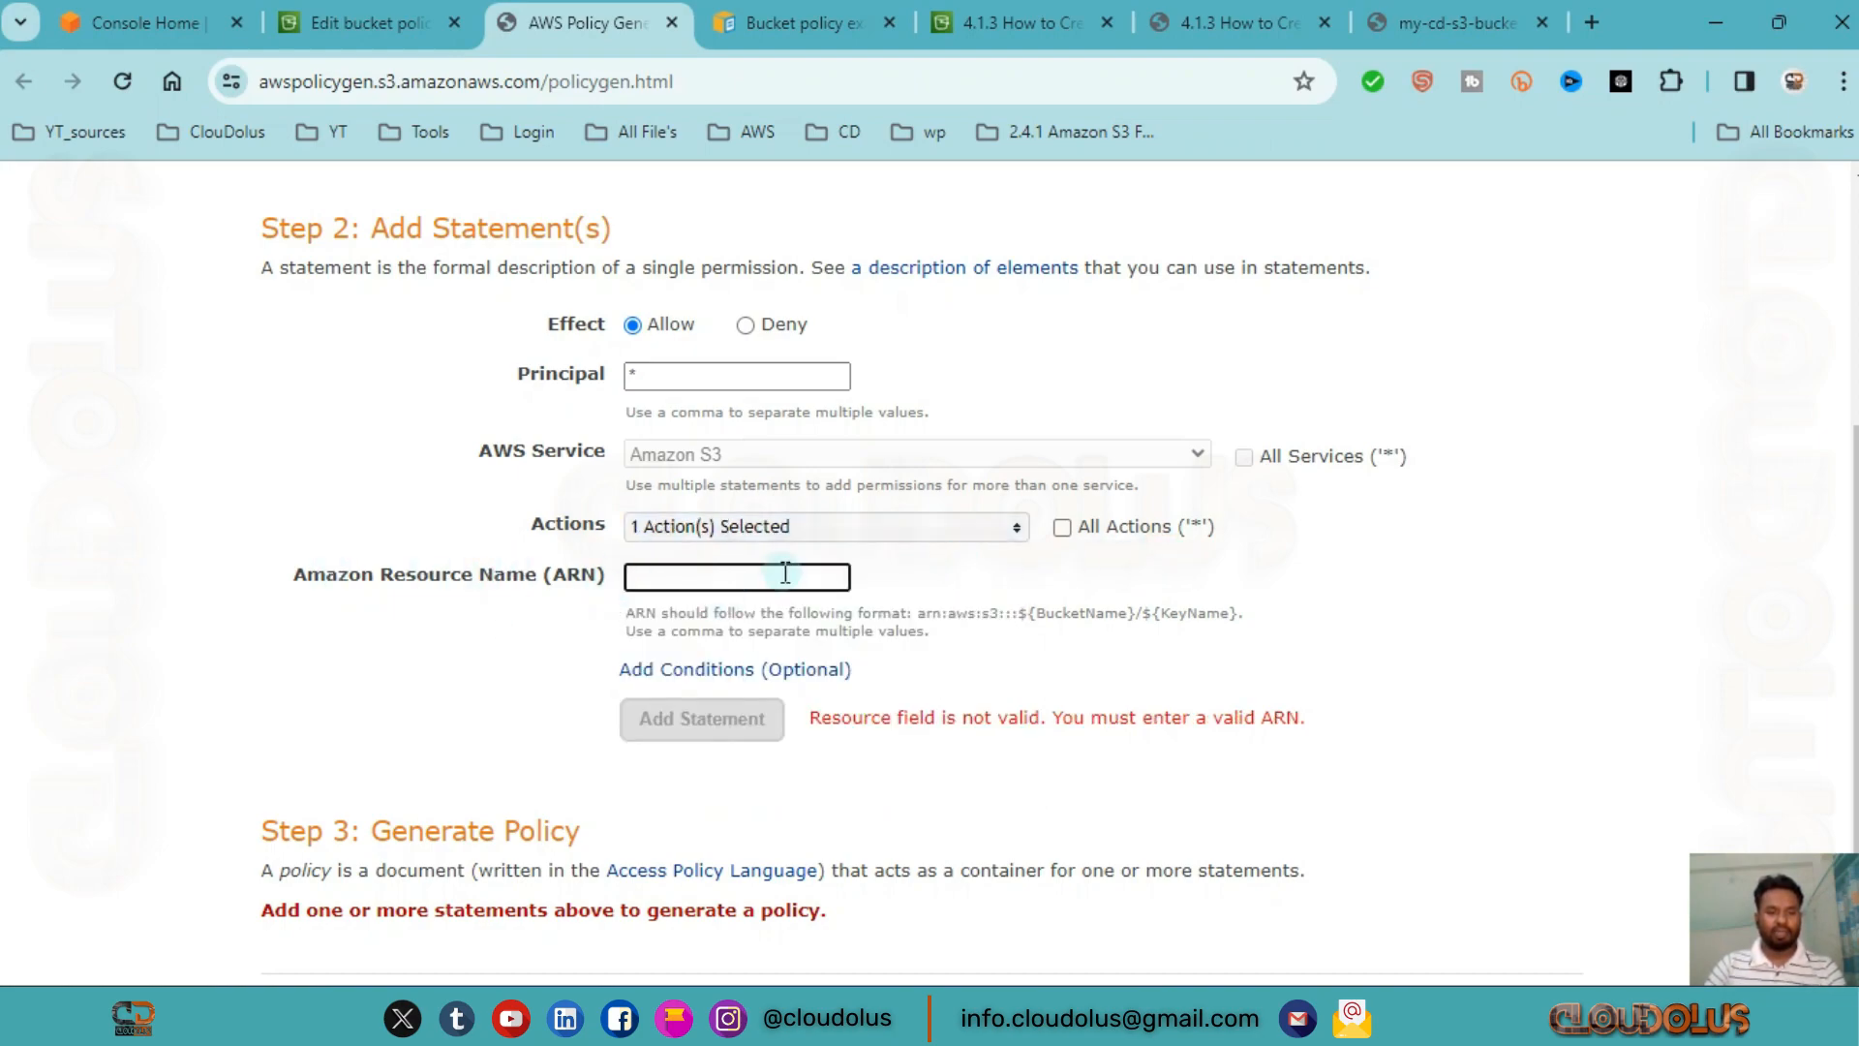
pyautogui.click(325, 17)
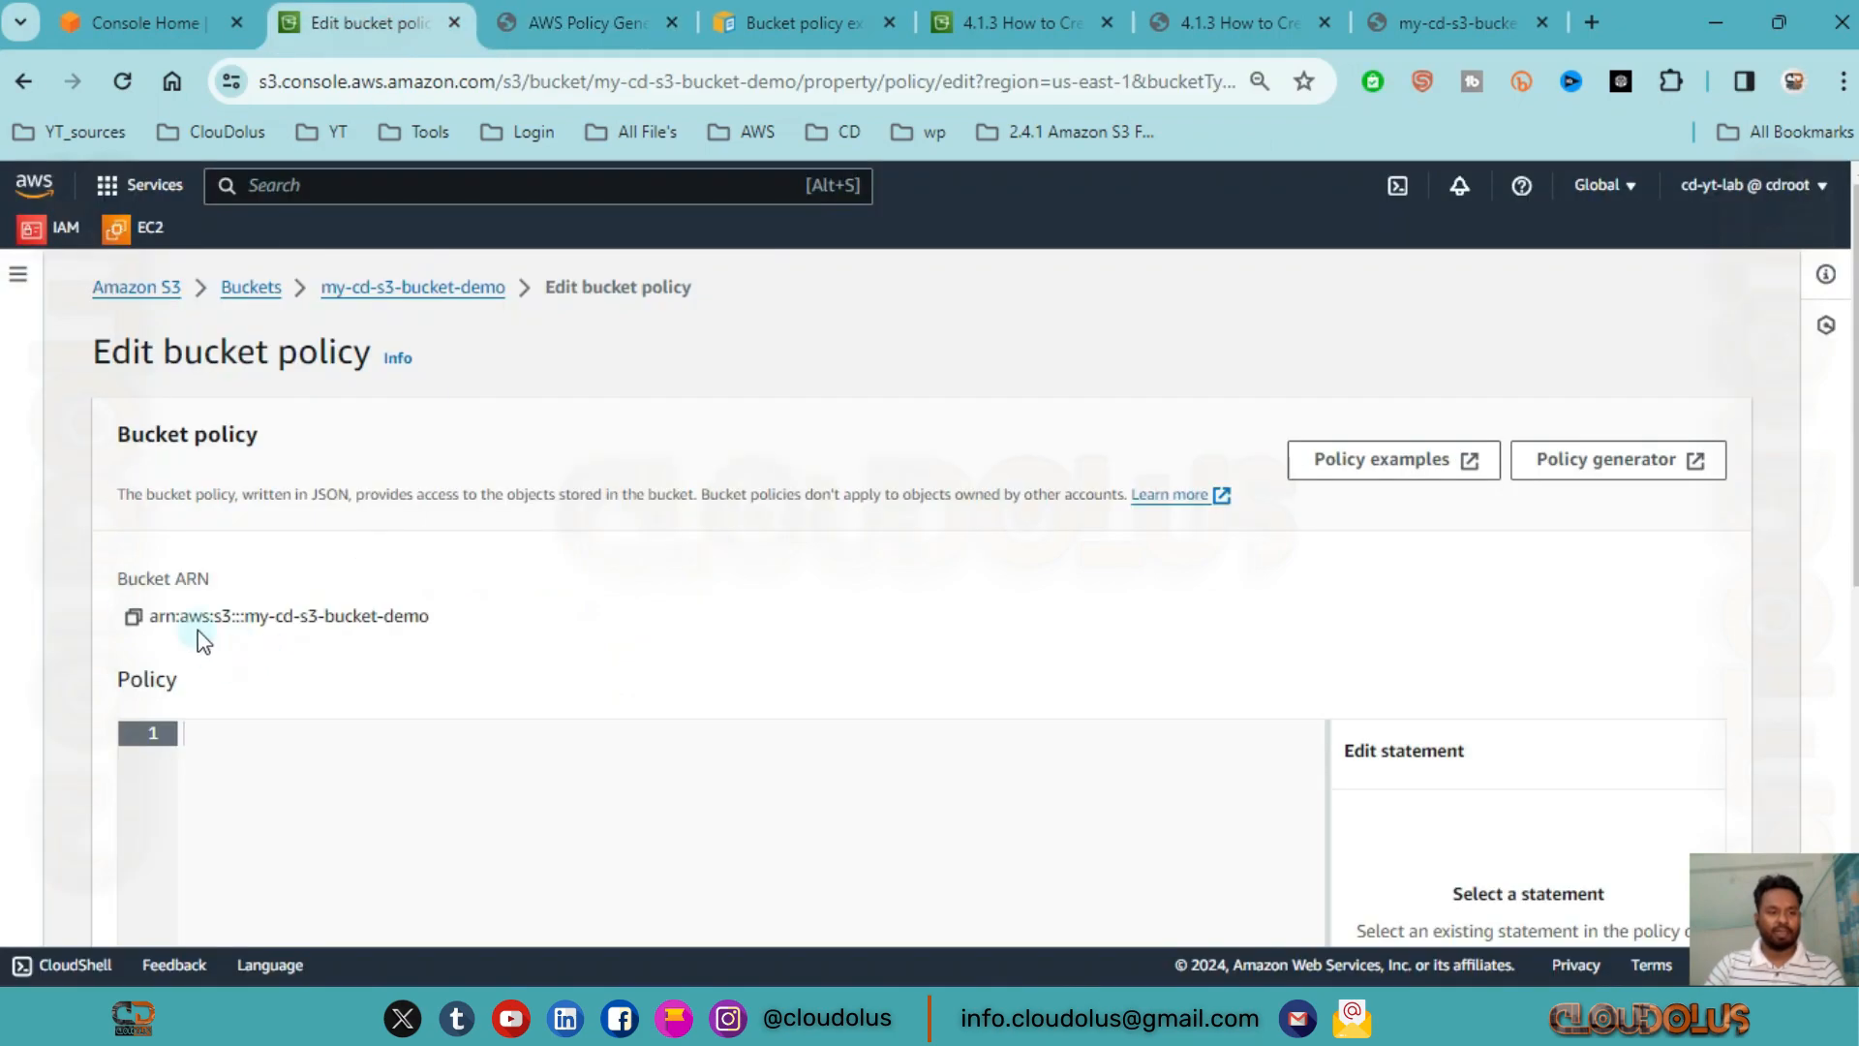
pyautogui.click(134, 617)
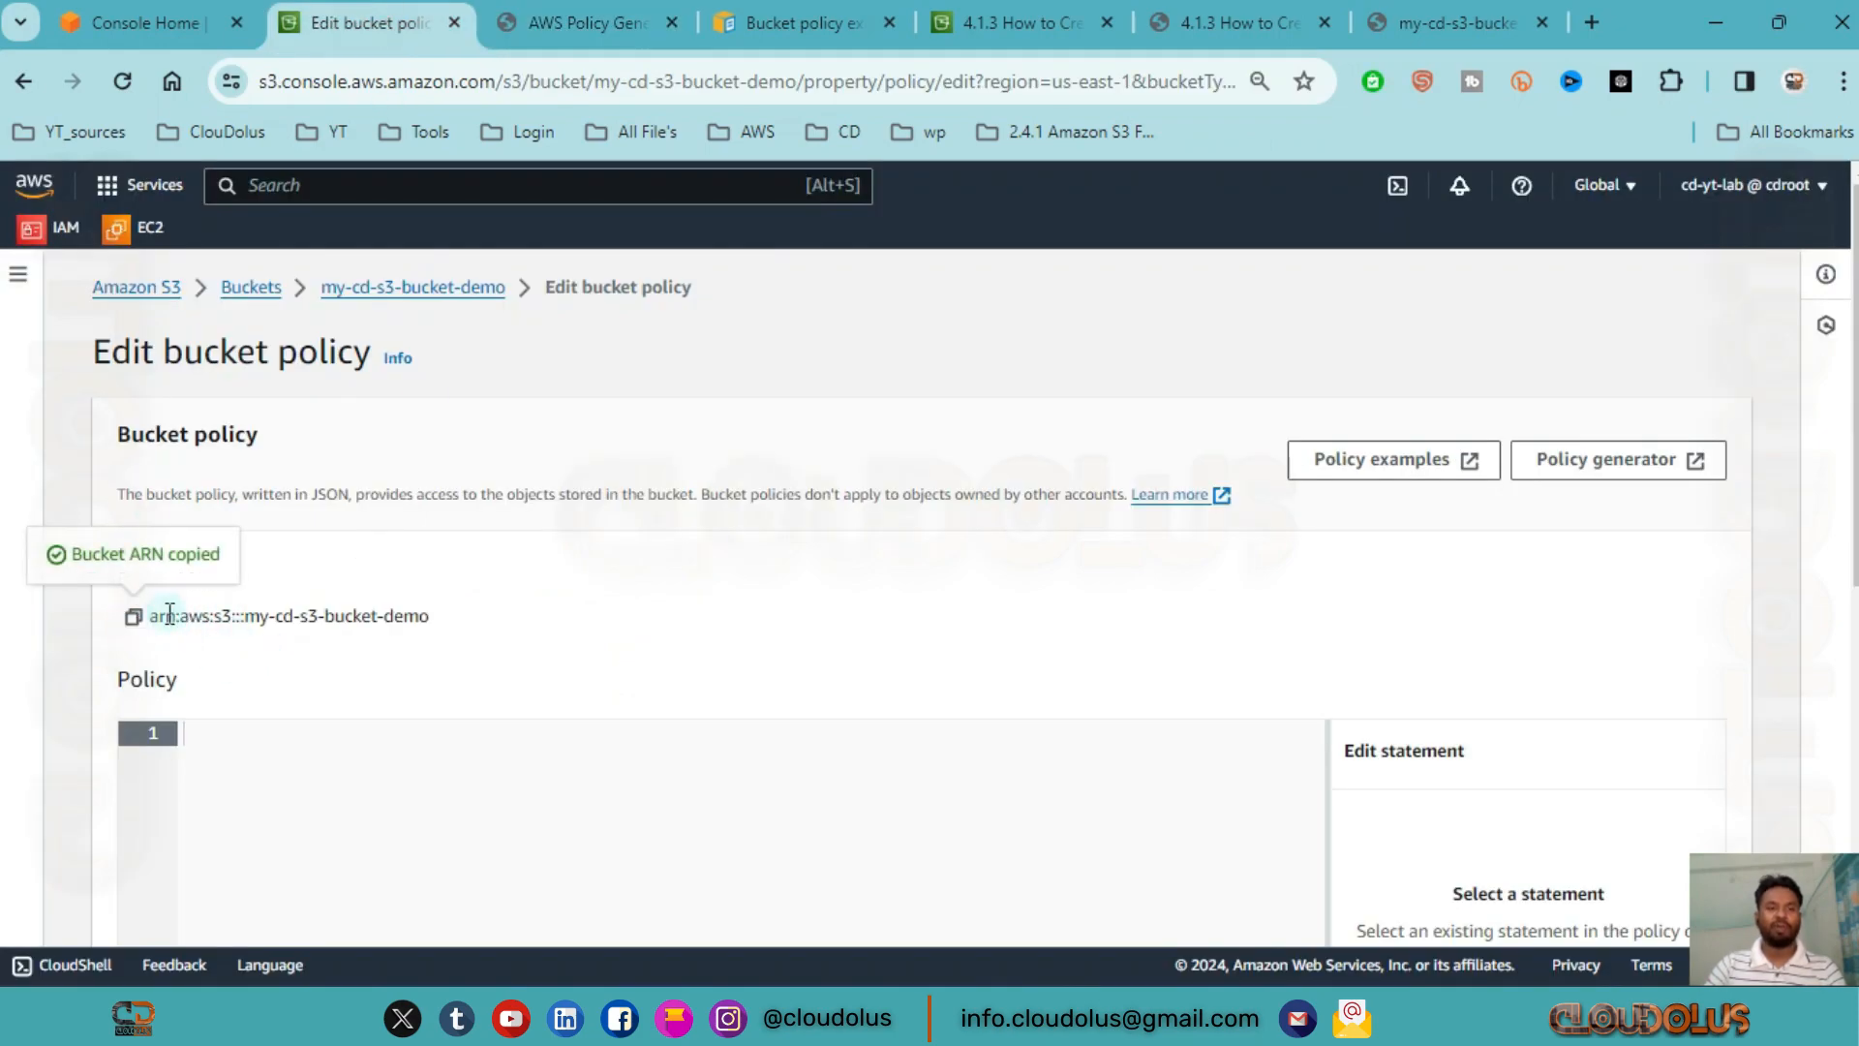
pyautogui.click(579, 4)
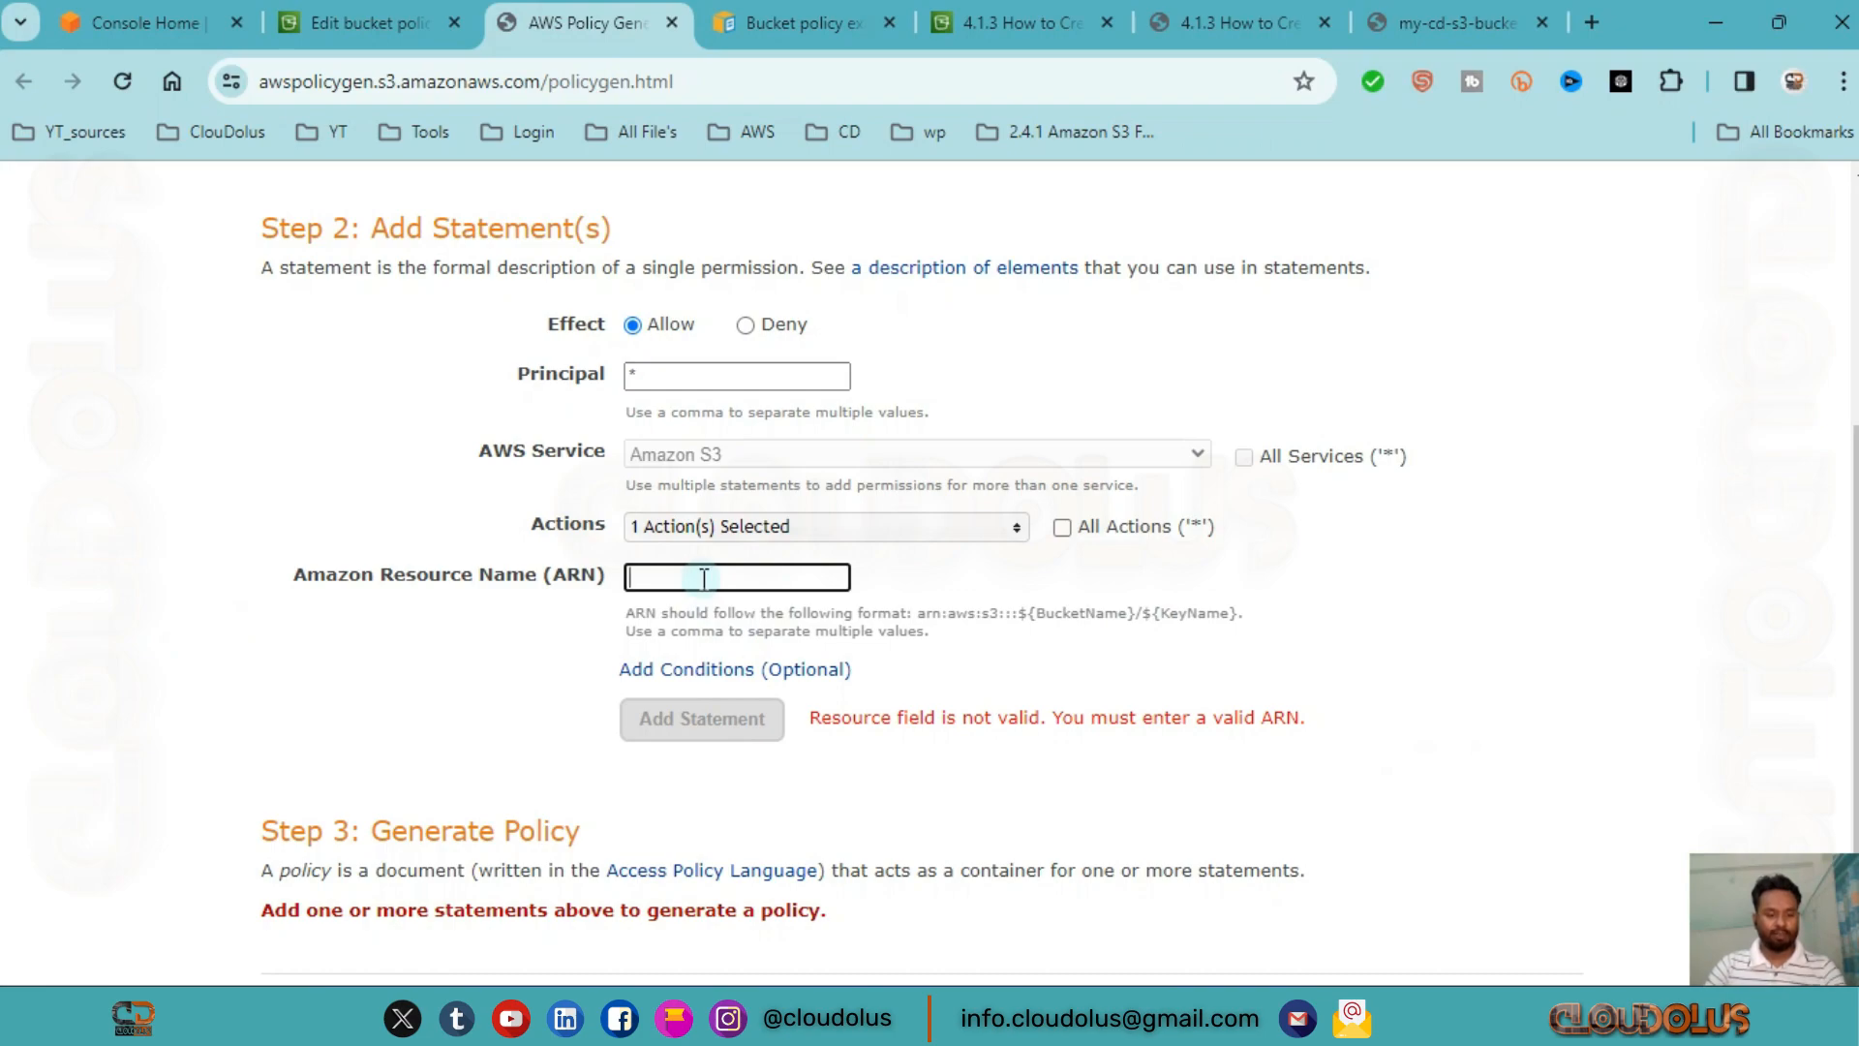
pyautogui.hotkey('ctrl', 'v')
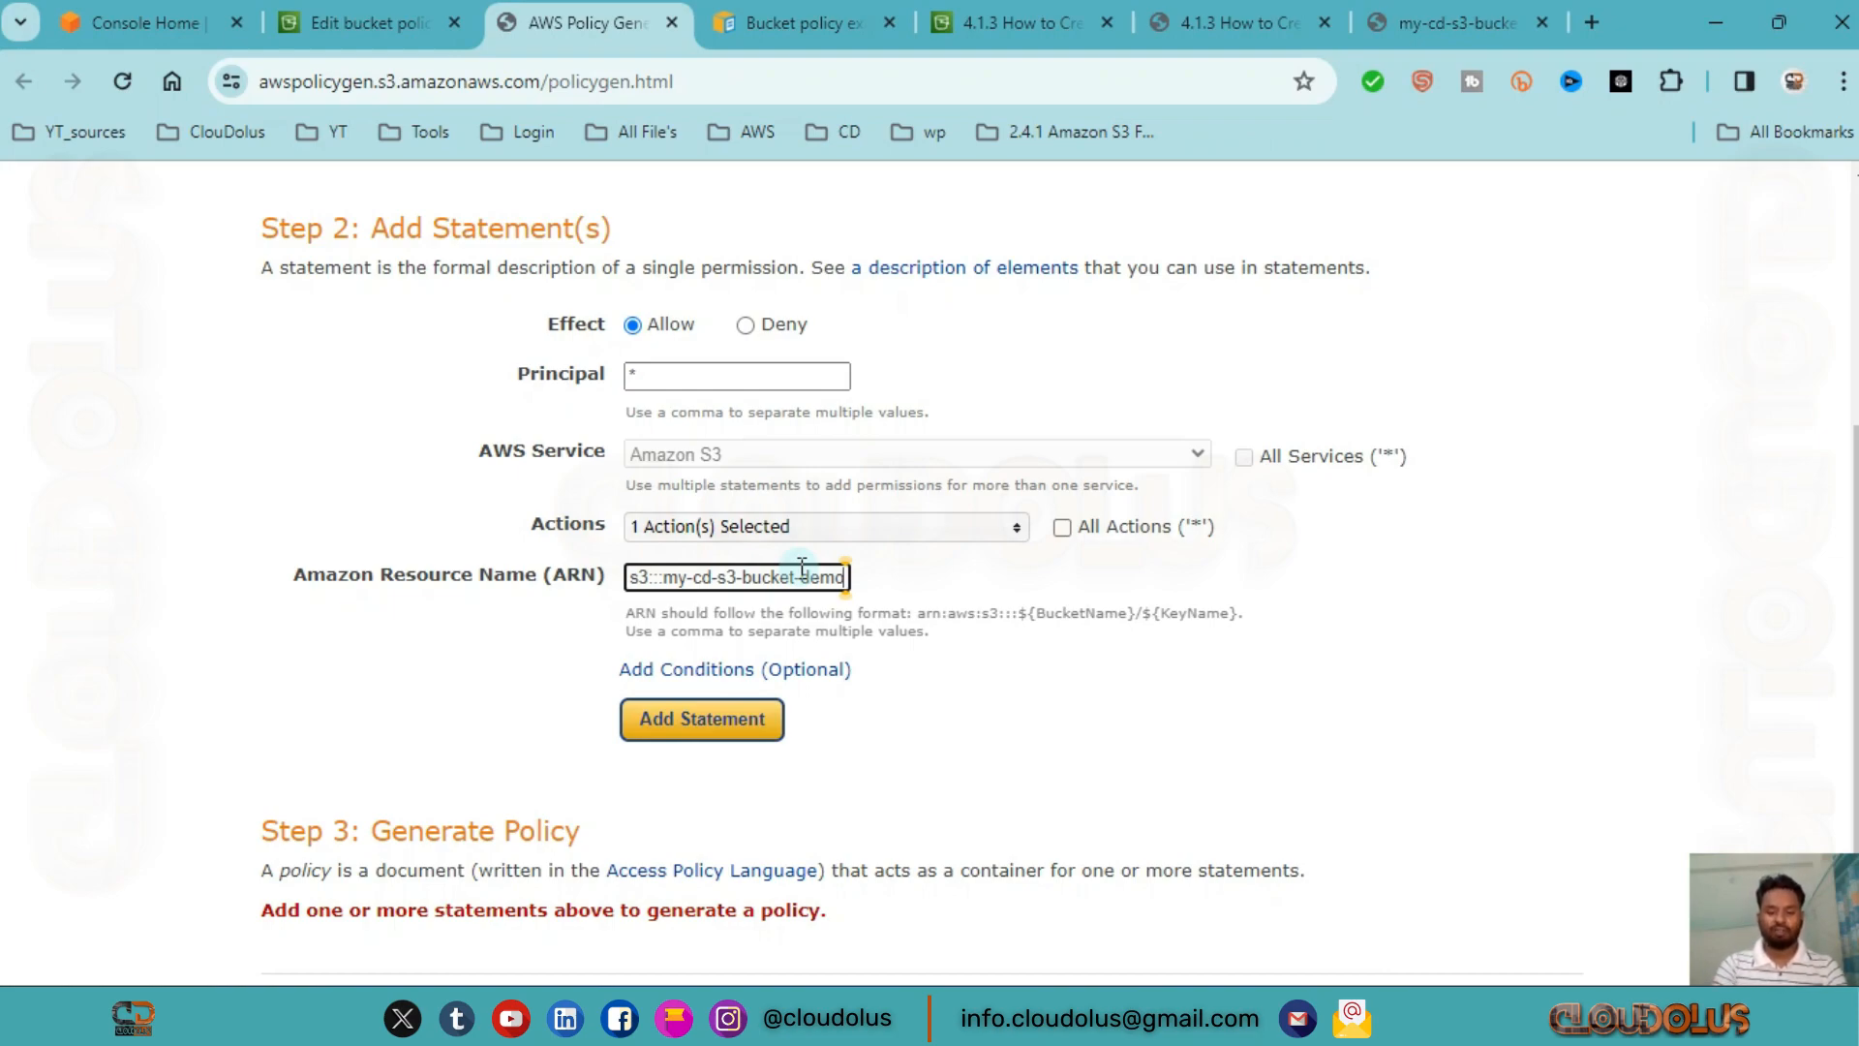
pyautogui.write('/')
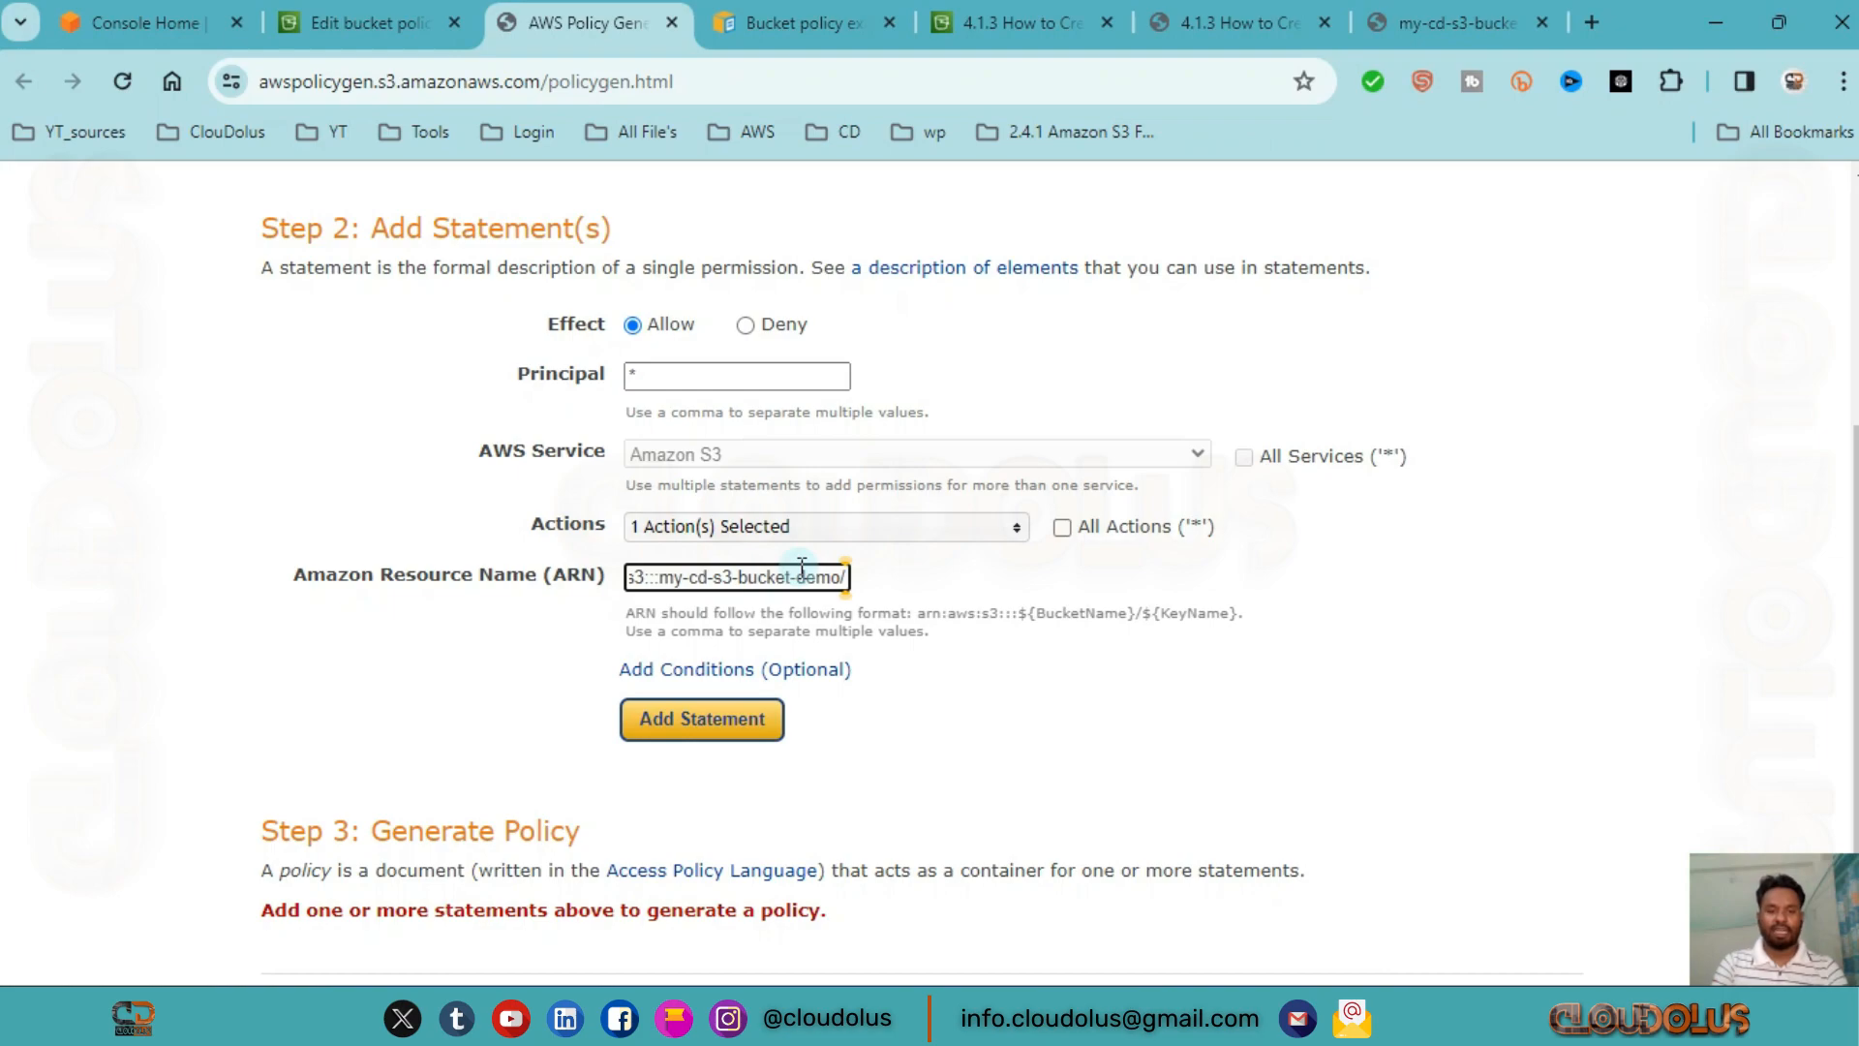
pyautogui.write('*')
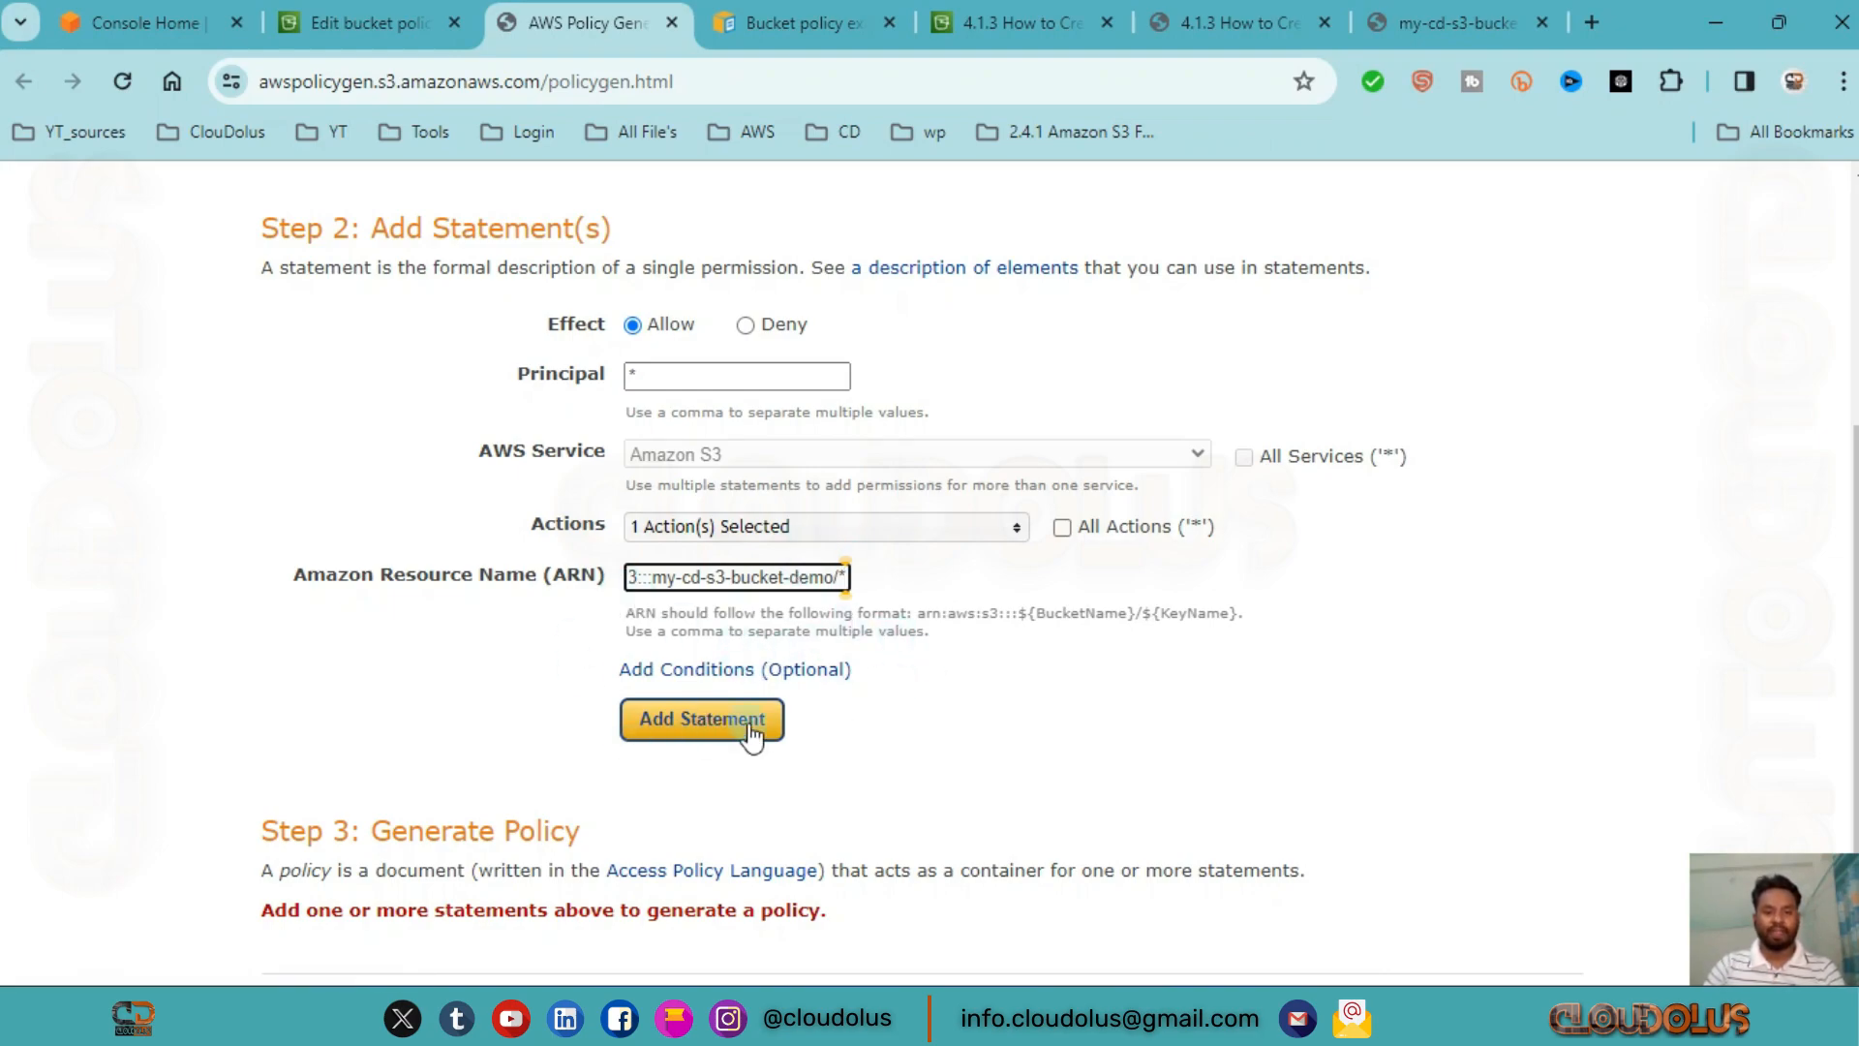
# - Add the statement and generate the policy JSON document
pyautogui.scroll(-2, 747, 727)
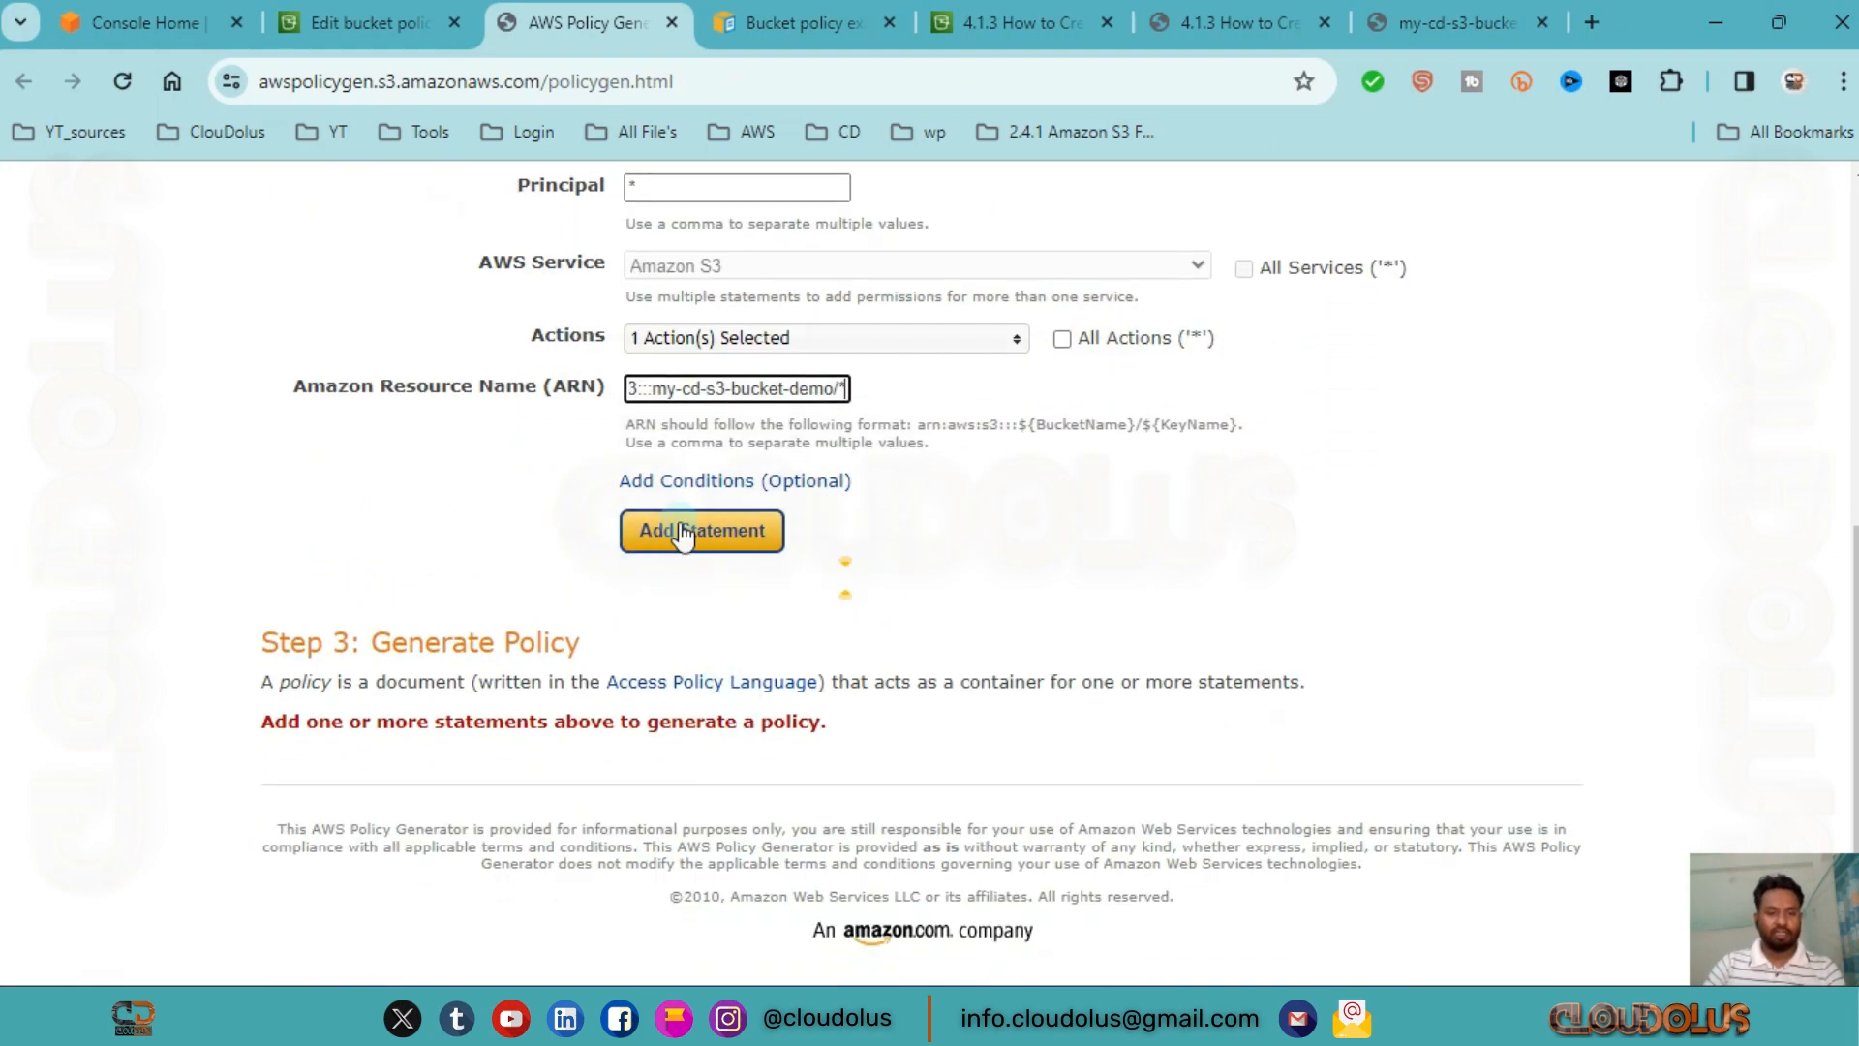
pyautogui.click(721, 531)
pyautogui.scroll(-3, 722, 531)
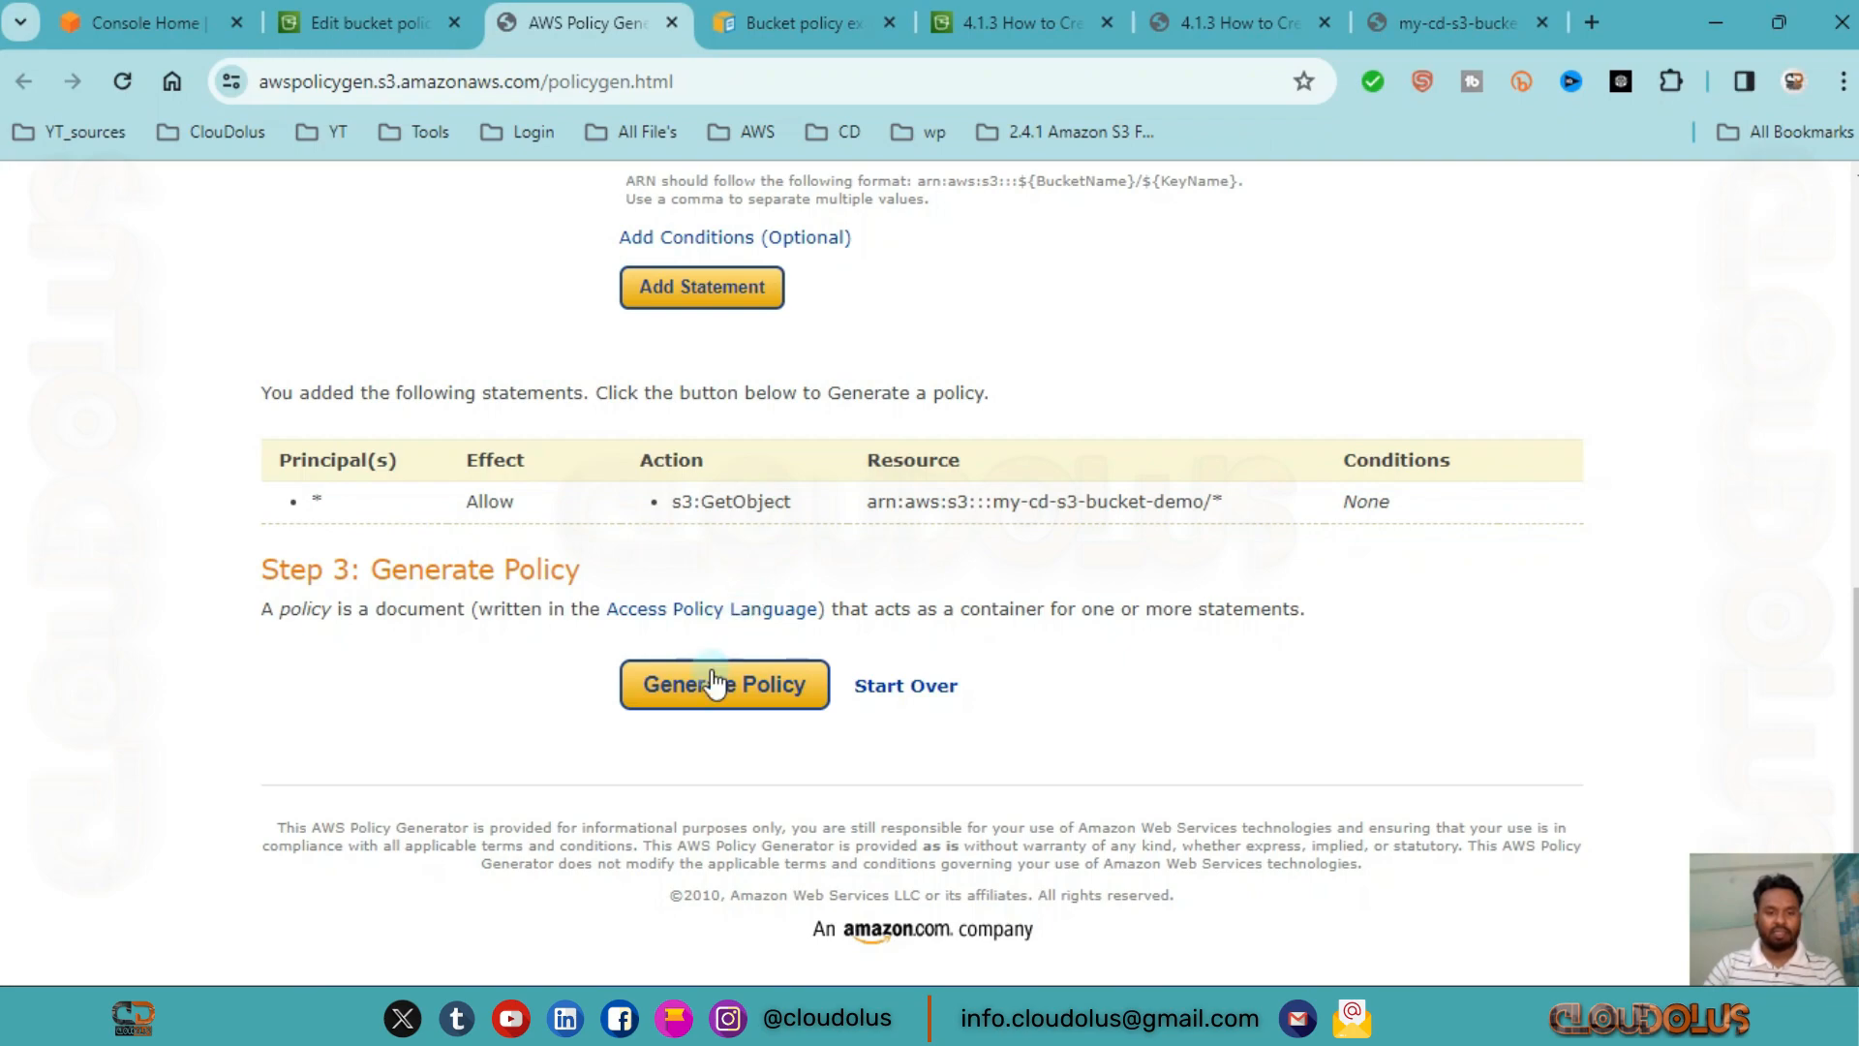
pyautogui.click(756, 684)
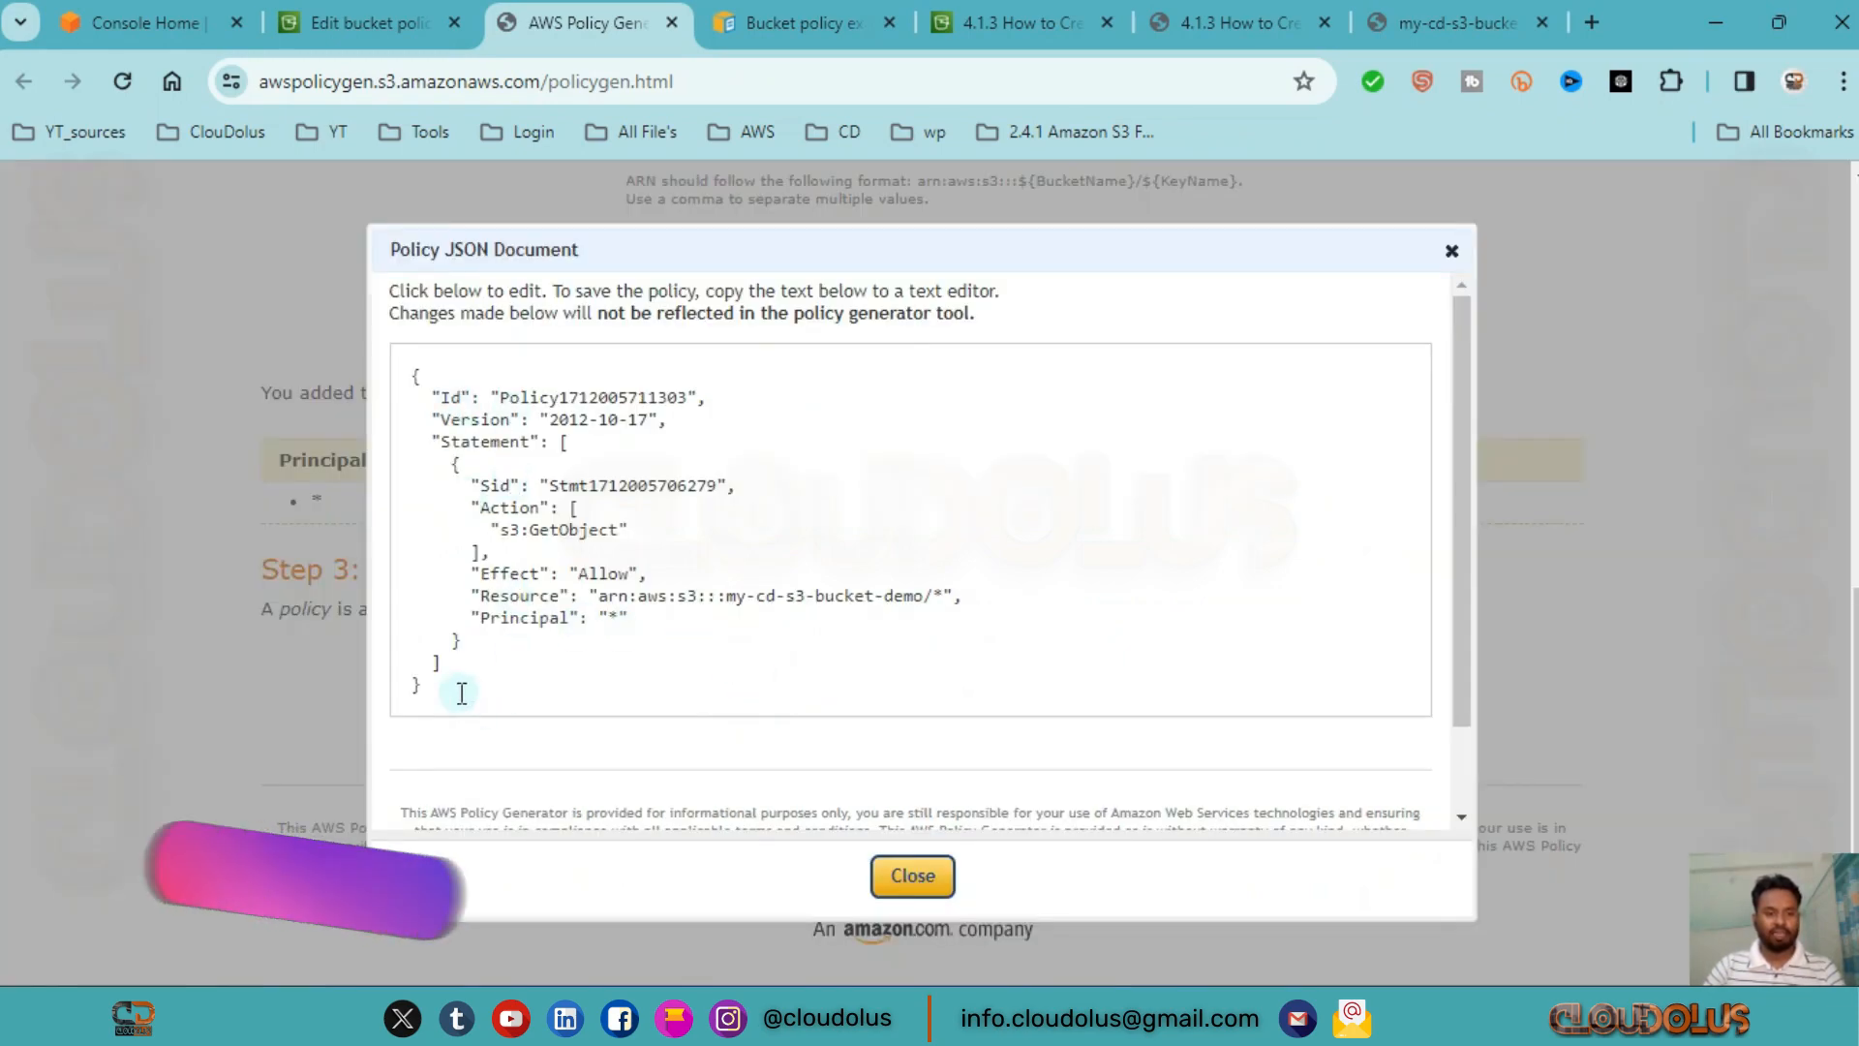
# - Copy the complete generated policy JSON into the empty policy editor of my-cd-s3-bucket-demo
pyautogui.moveTo(368, 647); pyautogui.dragTo(373, 366)
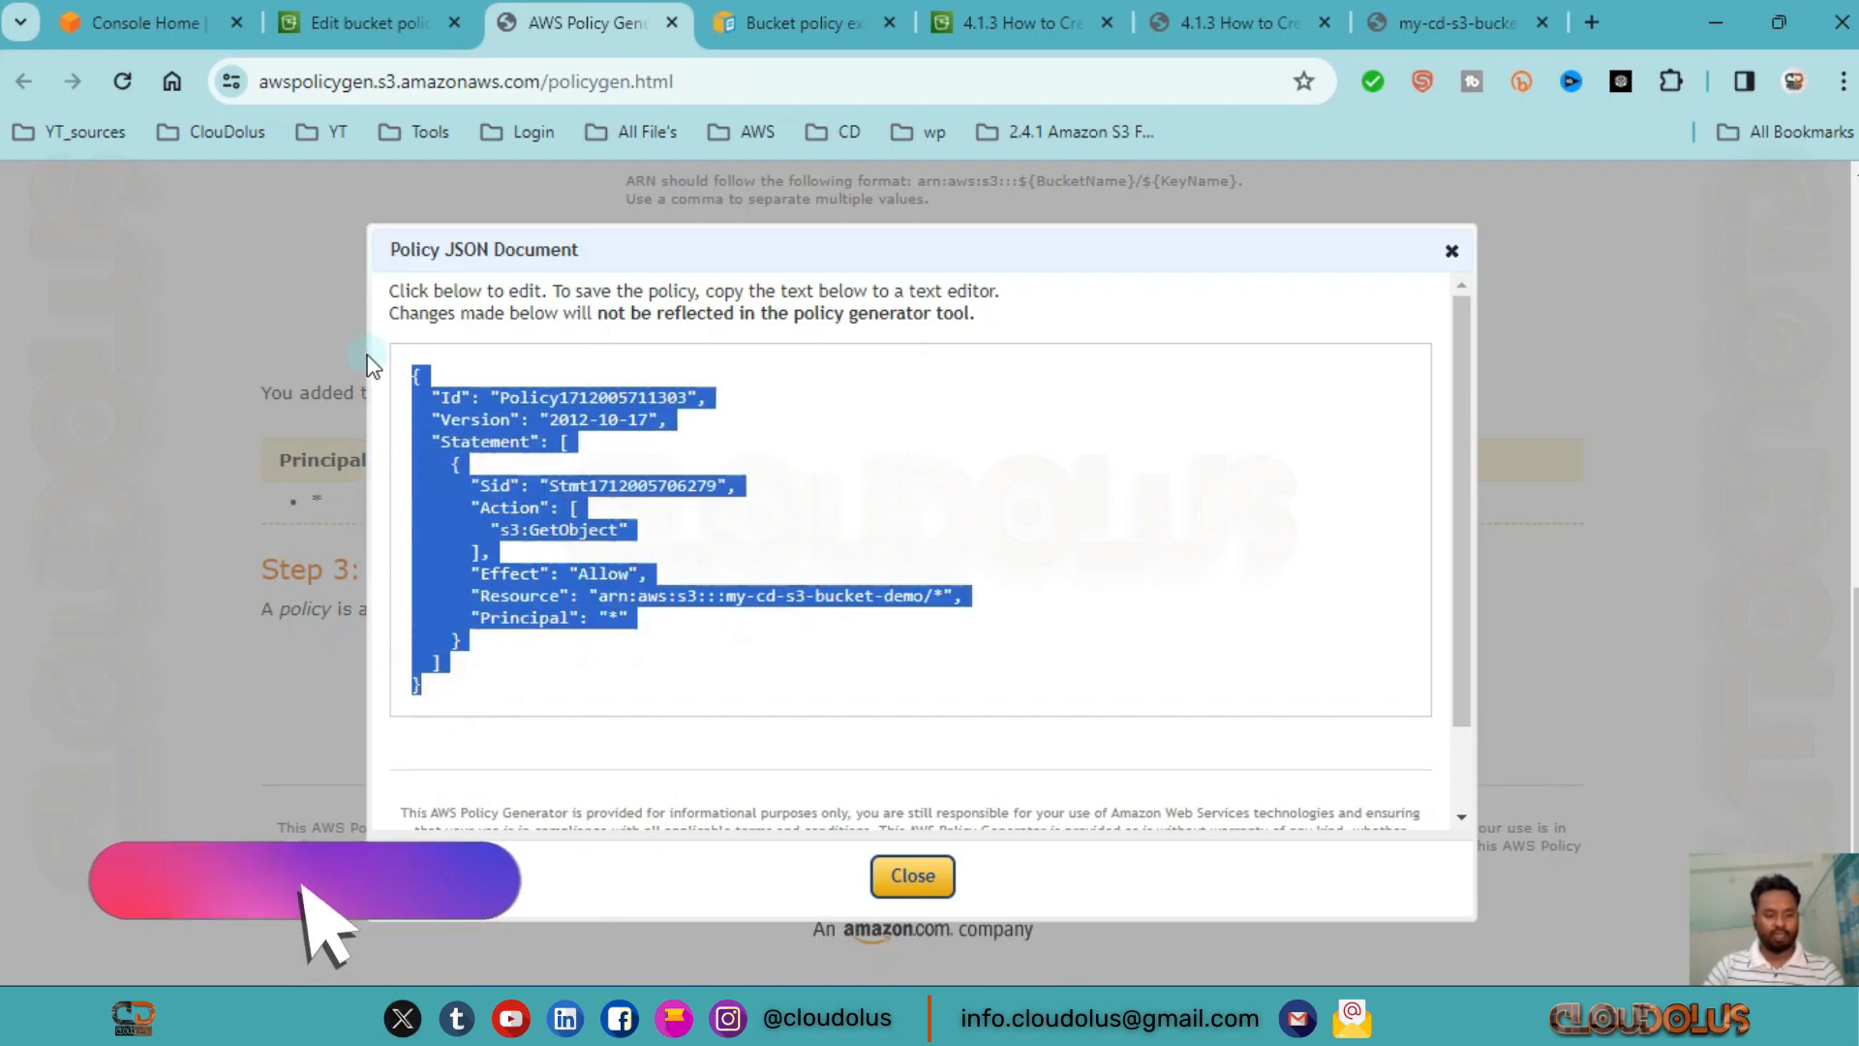
pyautogui.hotkey('ctrl', 'pageup')
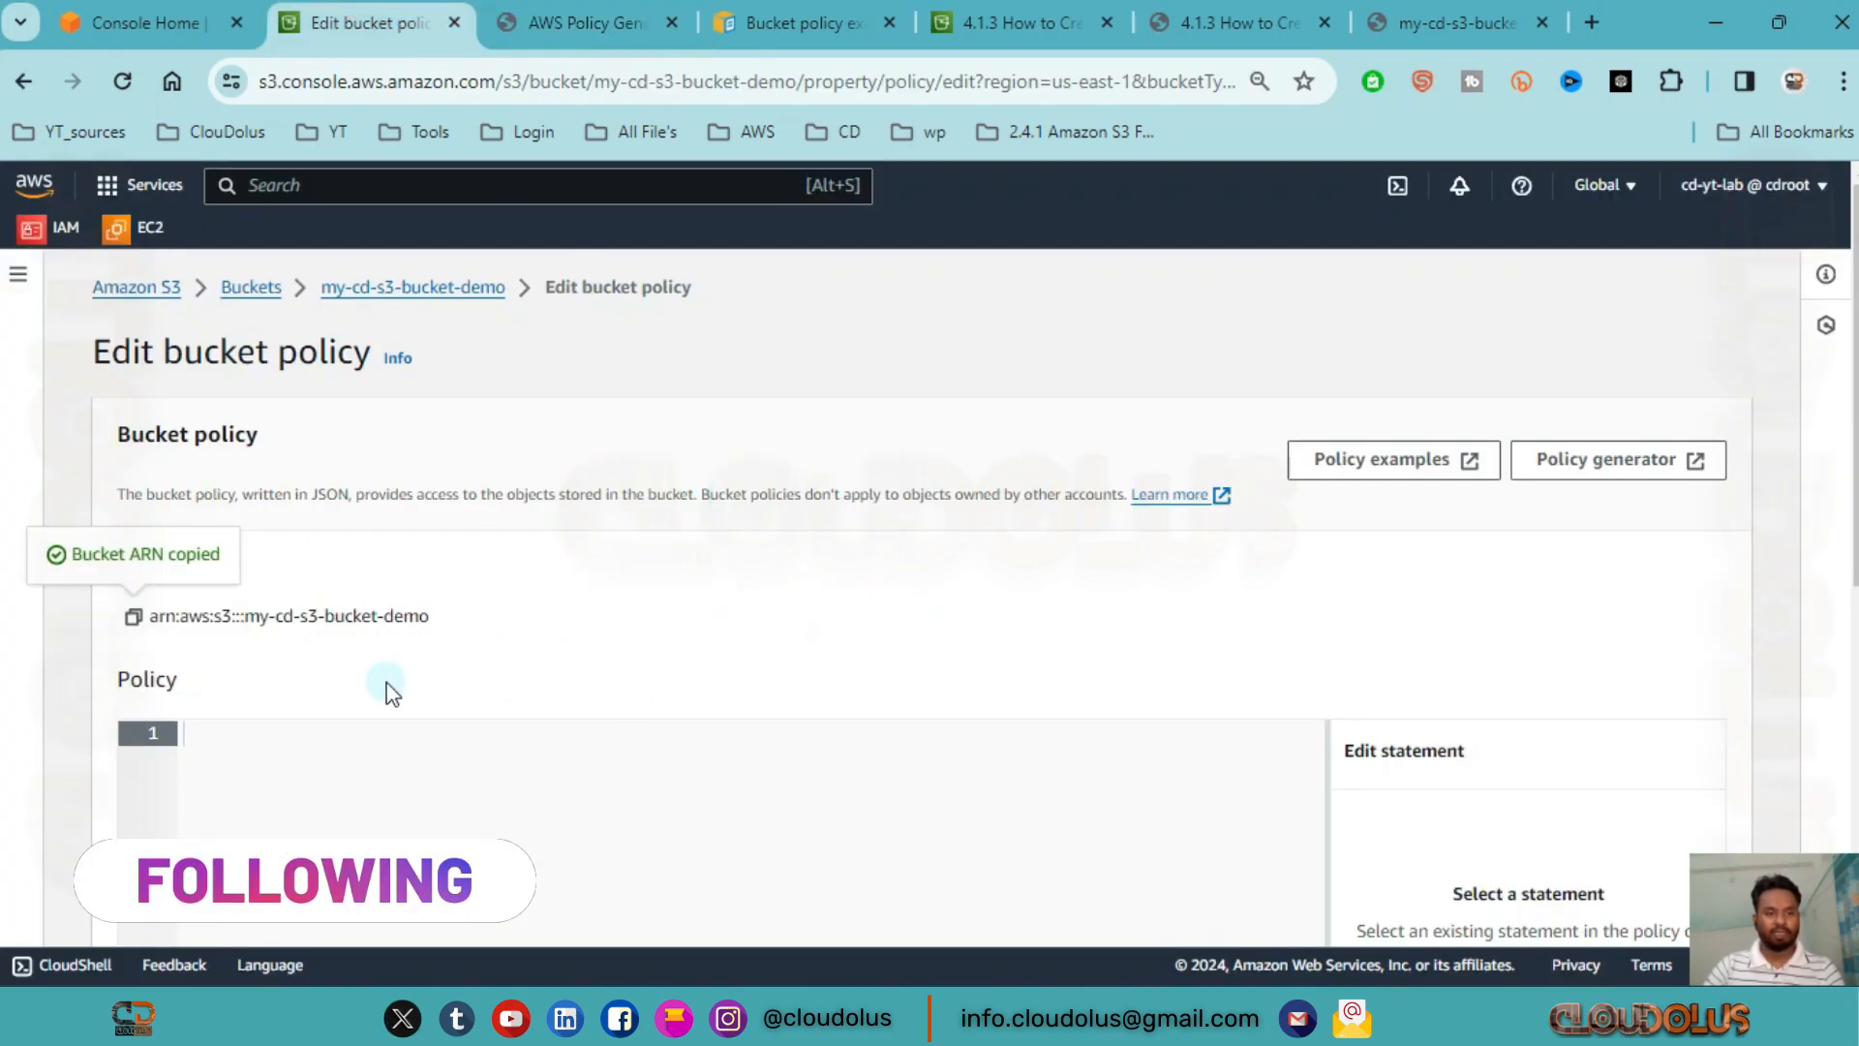
pyautogui.scroll(-2, 386, 678)
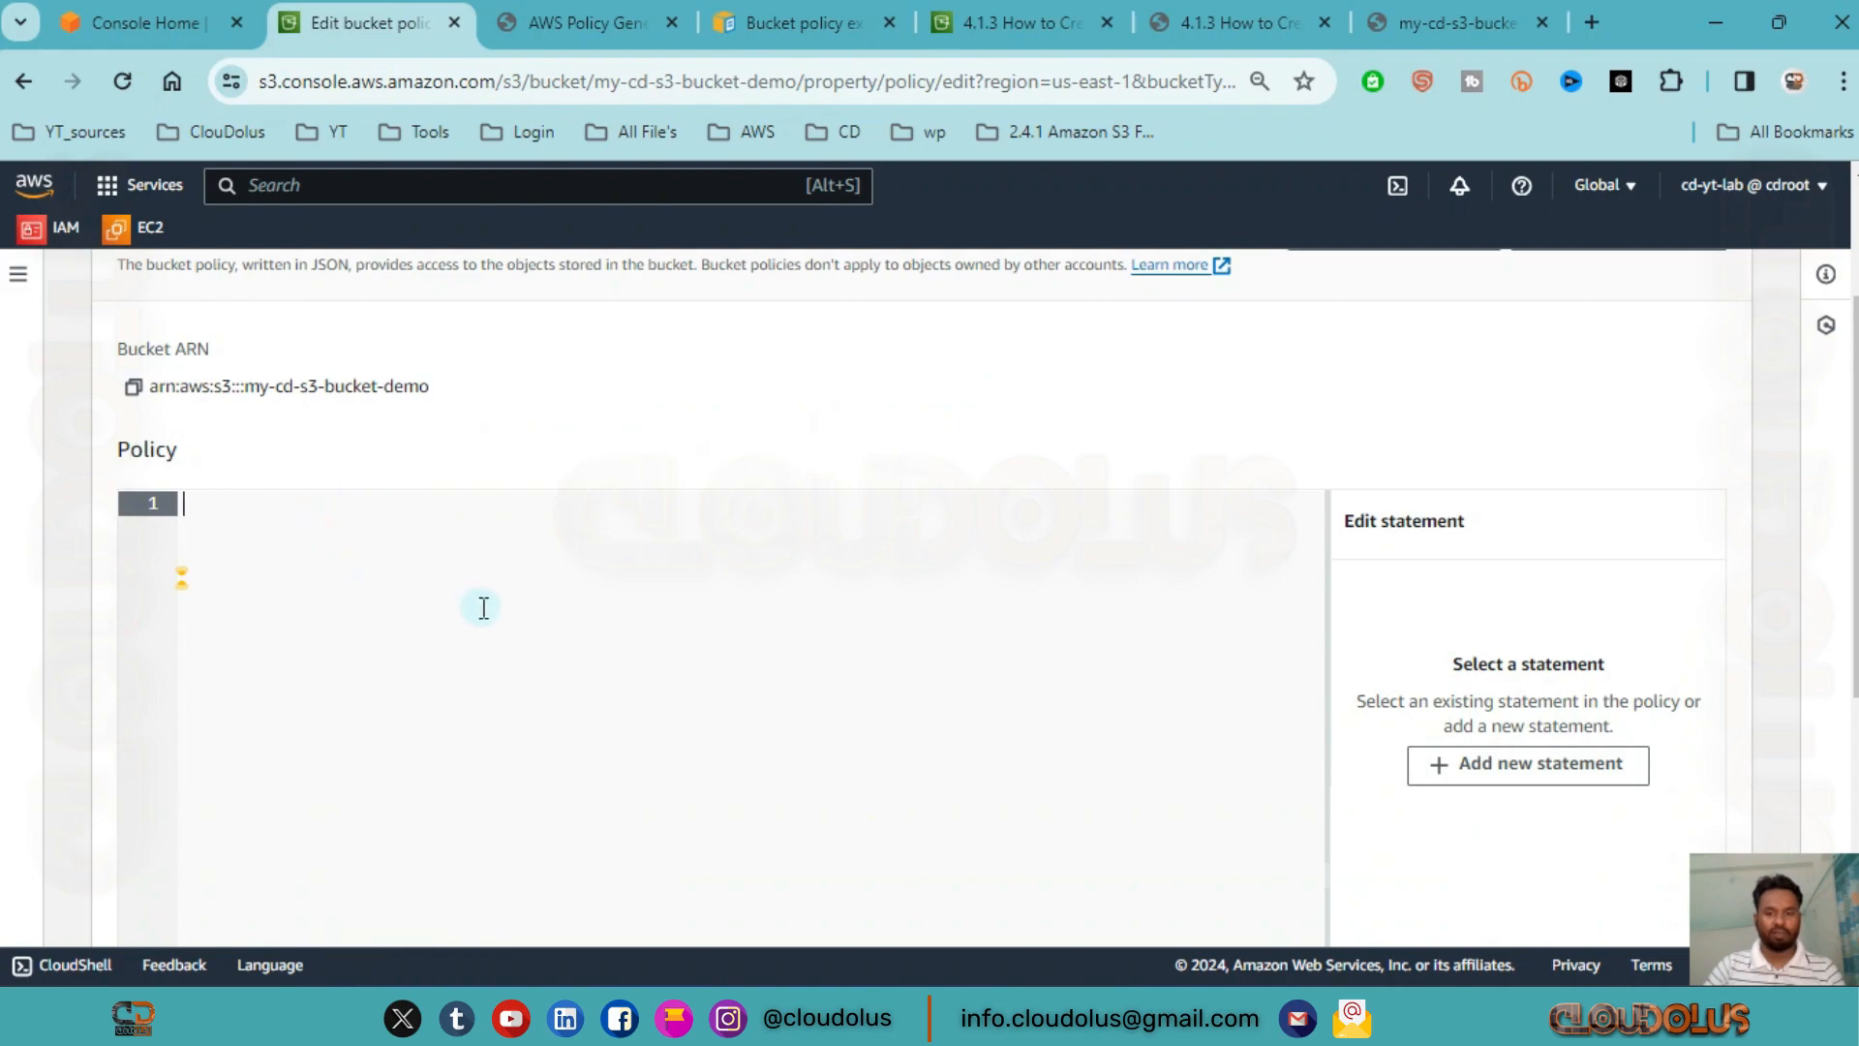
pyautogui.hotkey('ctrl', 'v')
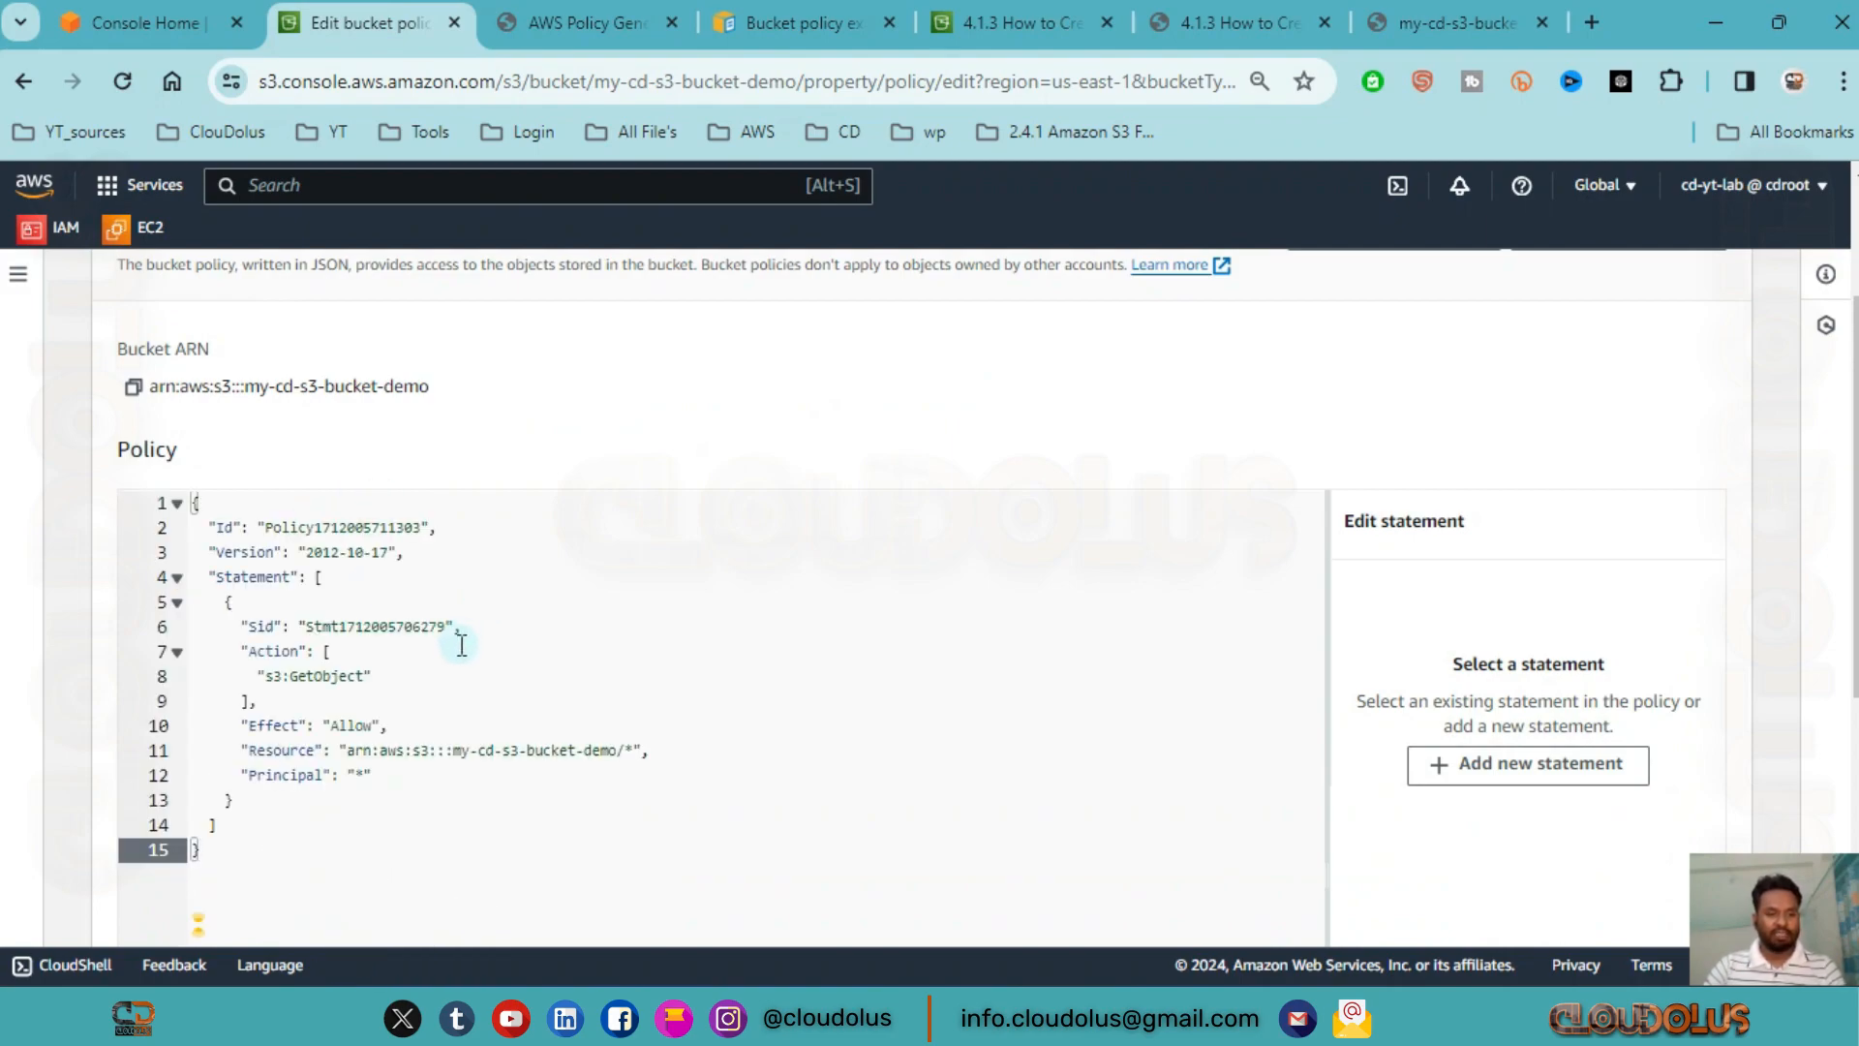
# - Check the action and effect lines of the pasted policy and save the bucket policy changes
pyautogui.click(282, 676)
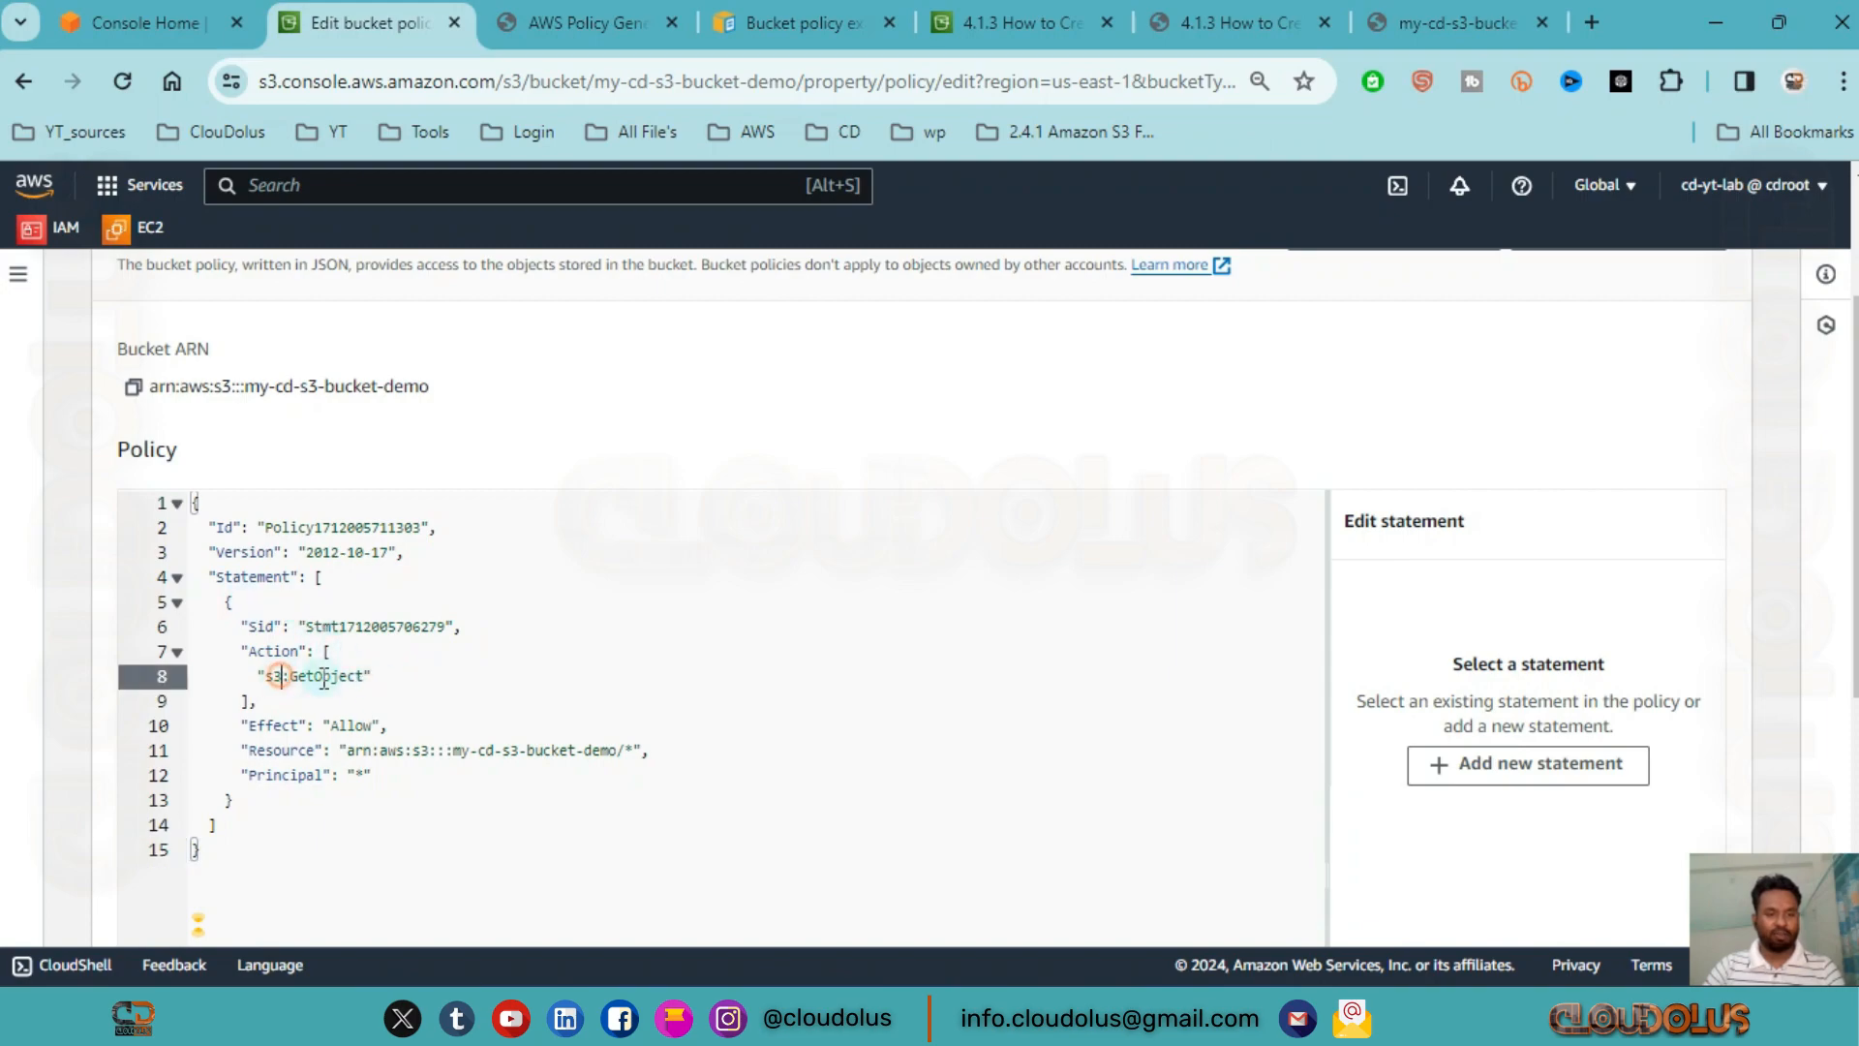
pyautogui.click(371, 725)
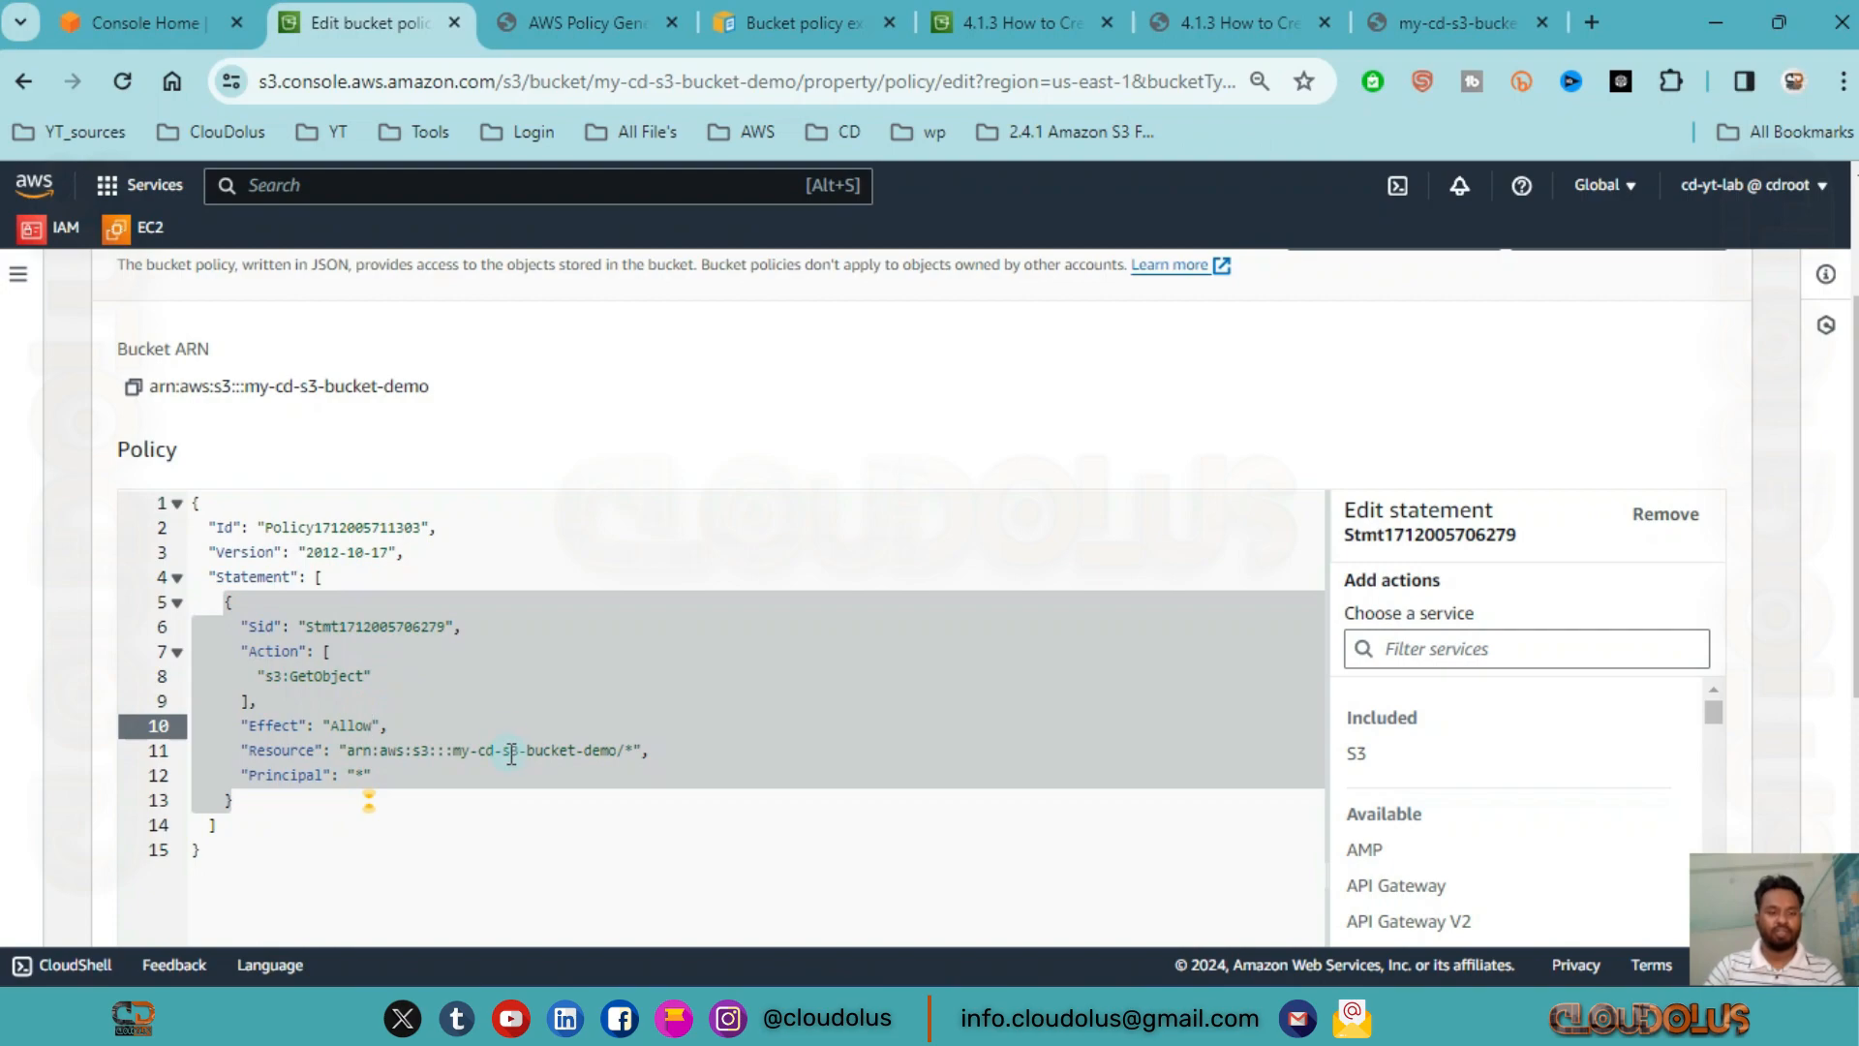
pyautogui.scroll(-2, 512, 755)
pyautogui.click(369, 635)
pyautogui.scroll(-2, 445, 730)
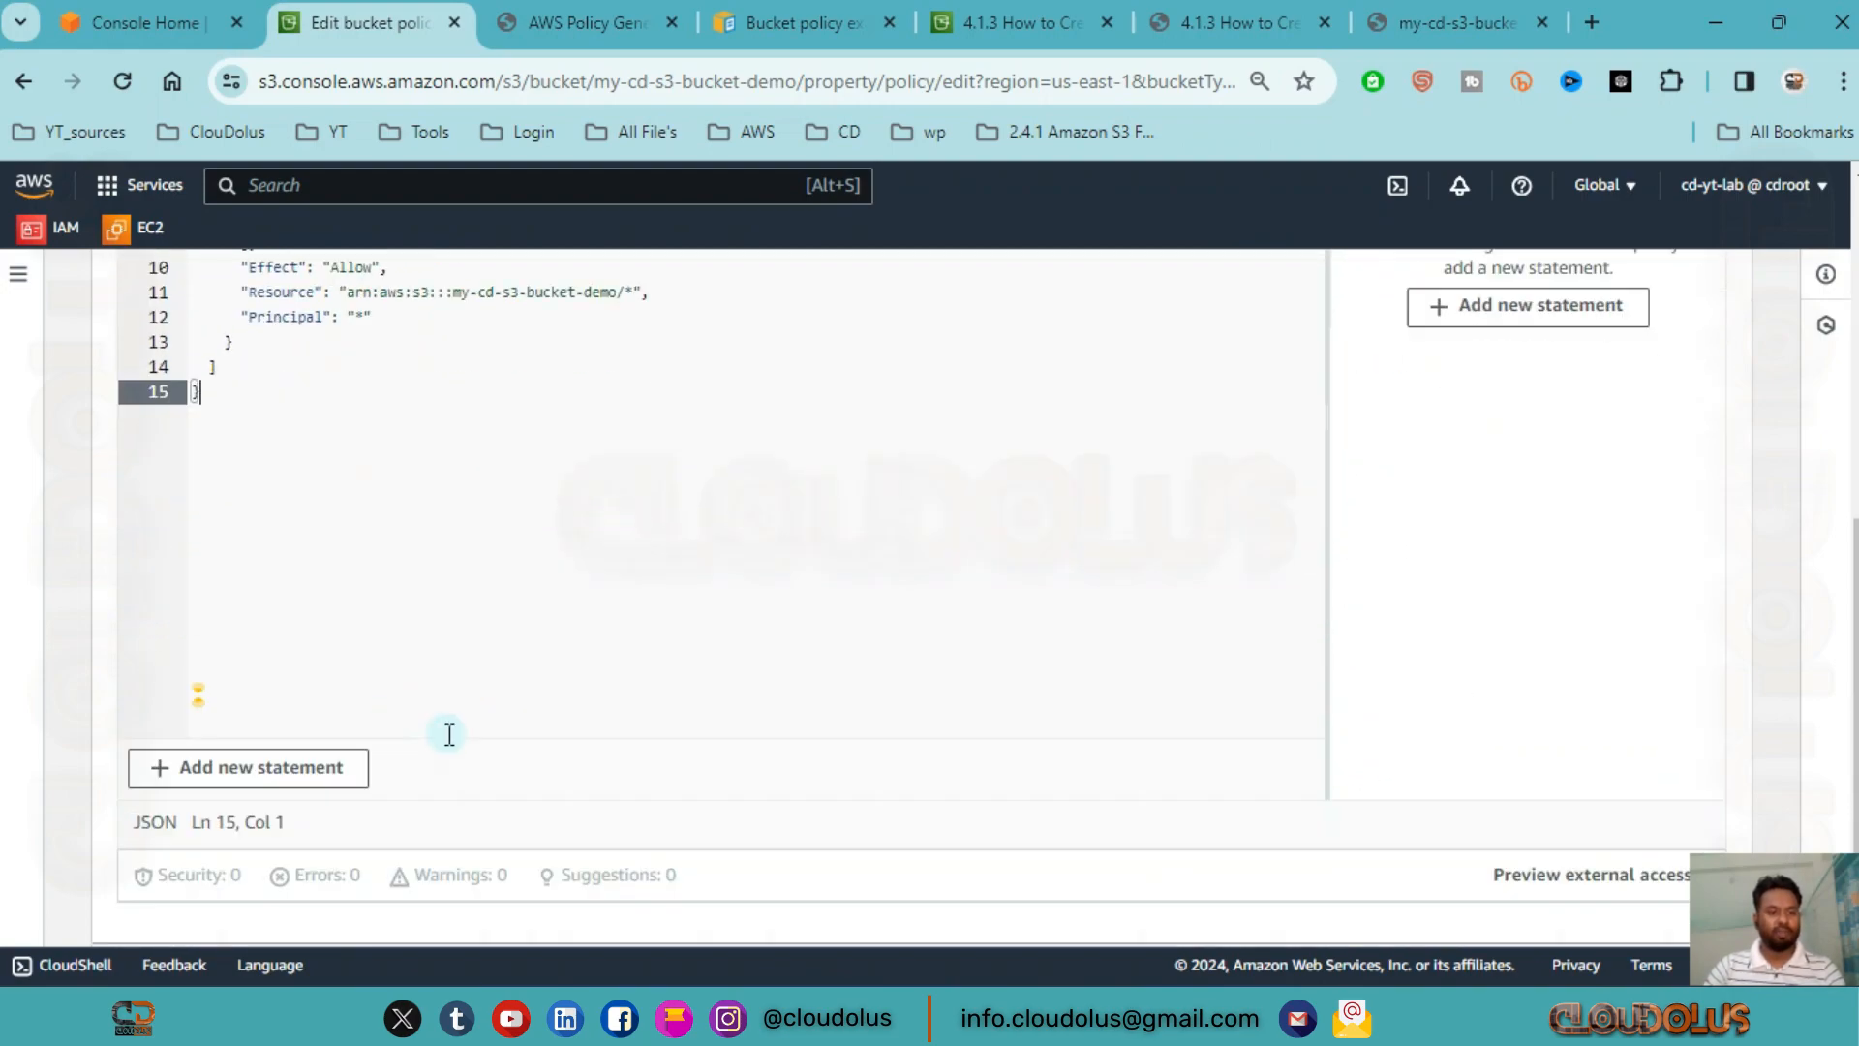
pyautogui.scroll(-1, 450, 734)
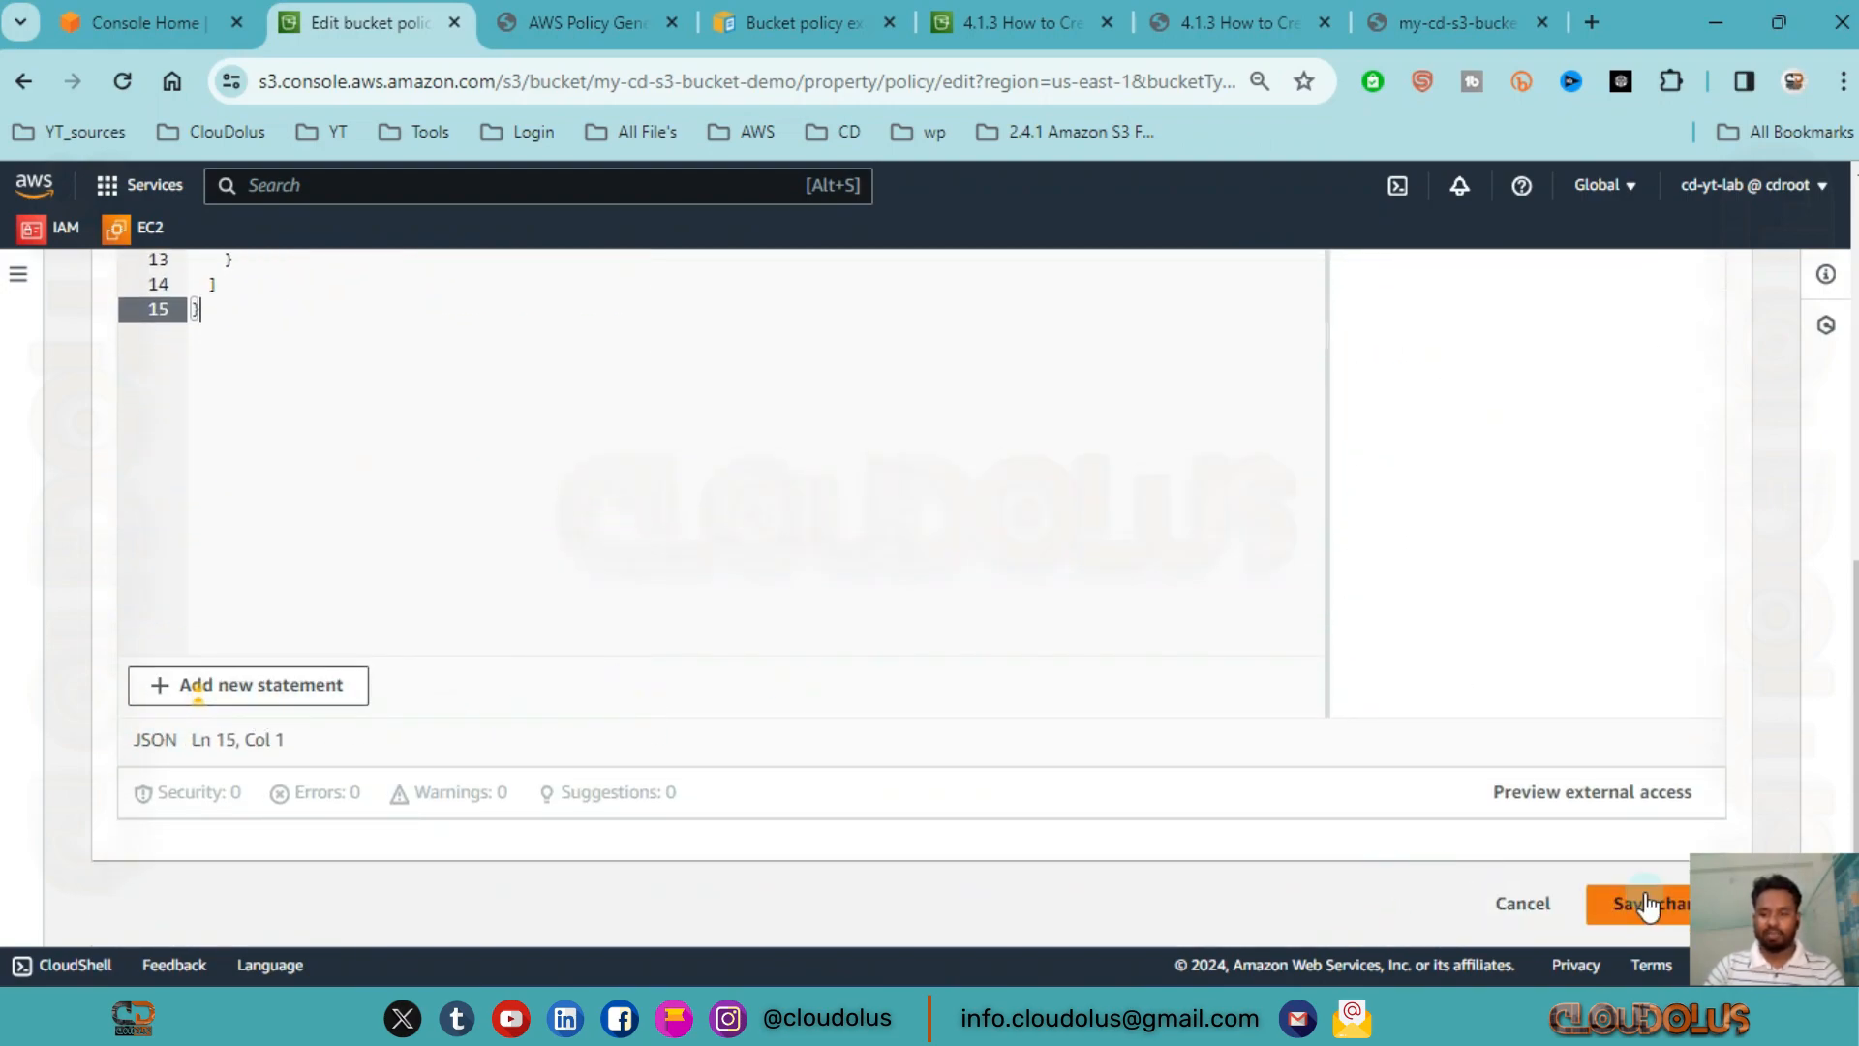
pyautogui.click(1646, 904)
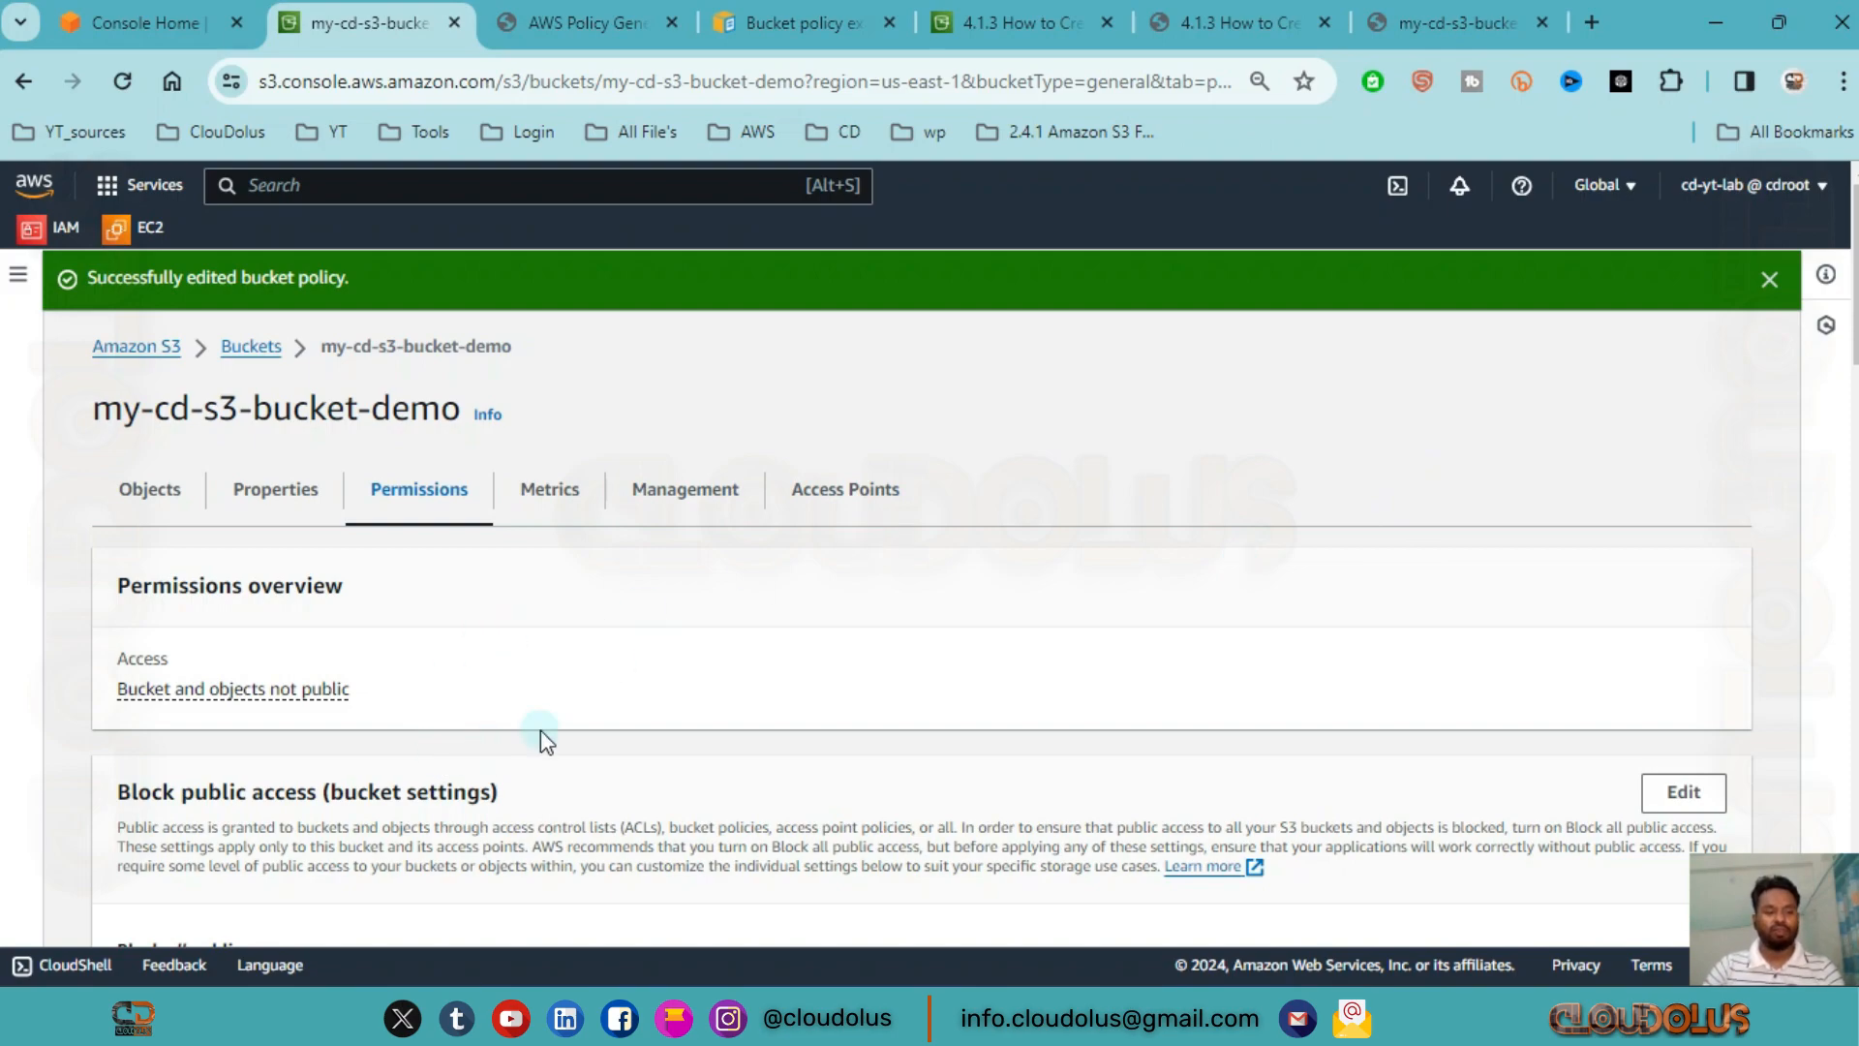
# - Reload the PNG object's public URL to test anonymous access under the saved bucket policy
pyautogui.scroll(-2, 539, 739)
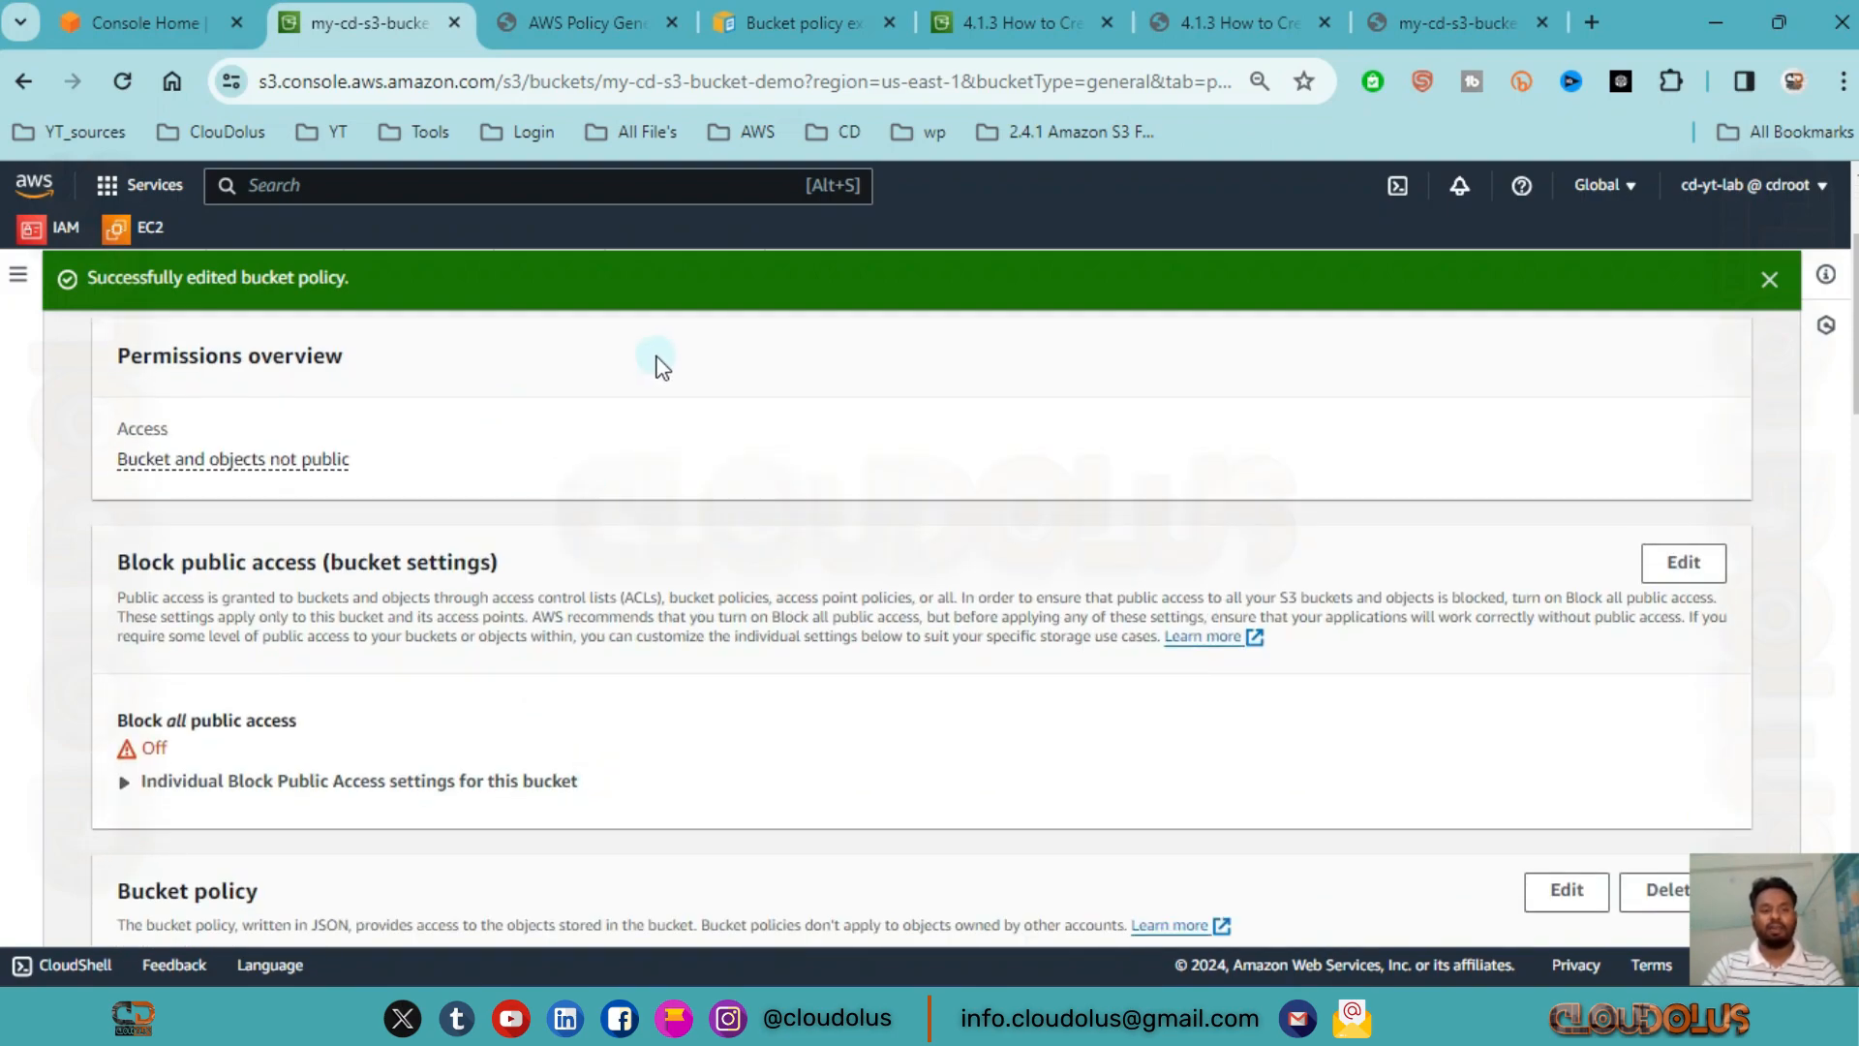
pyautogui.click(1026, 21)
pyautogui.click(1200, 21)
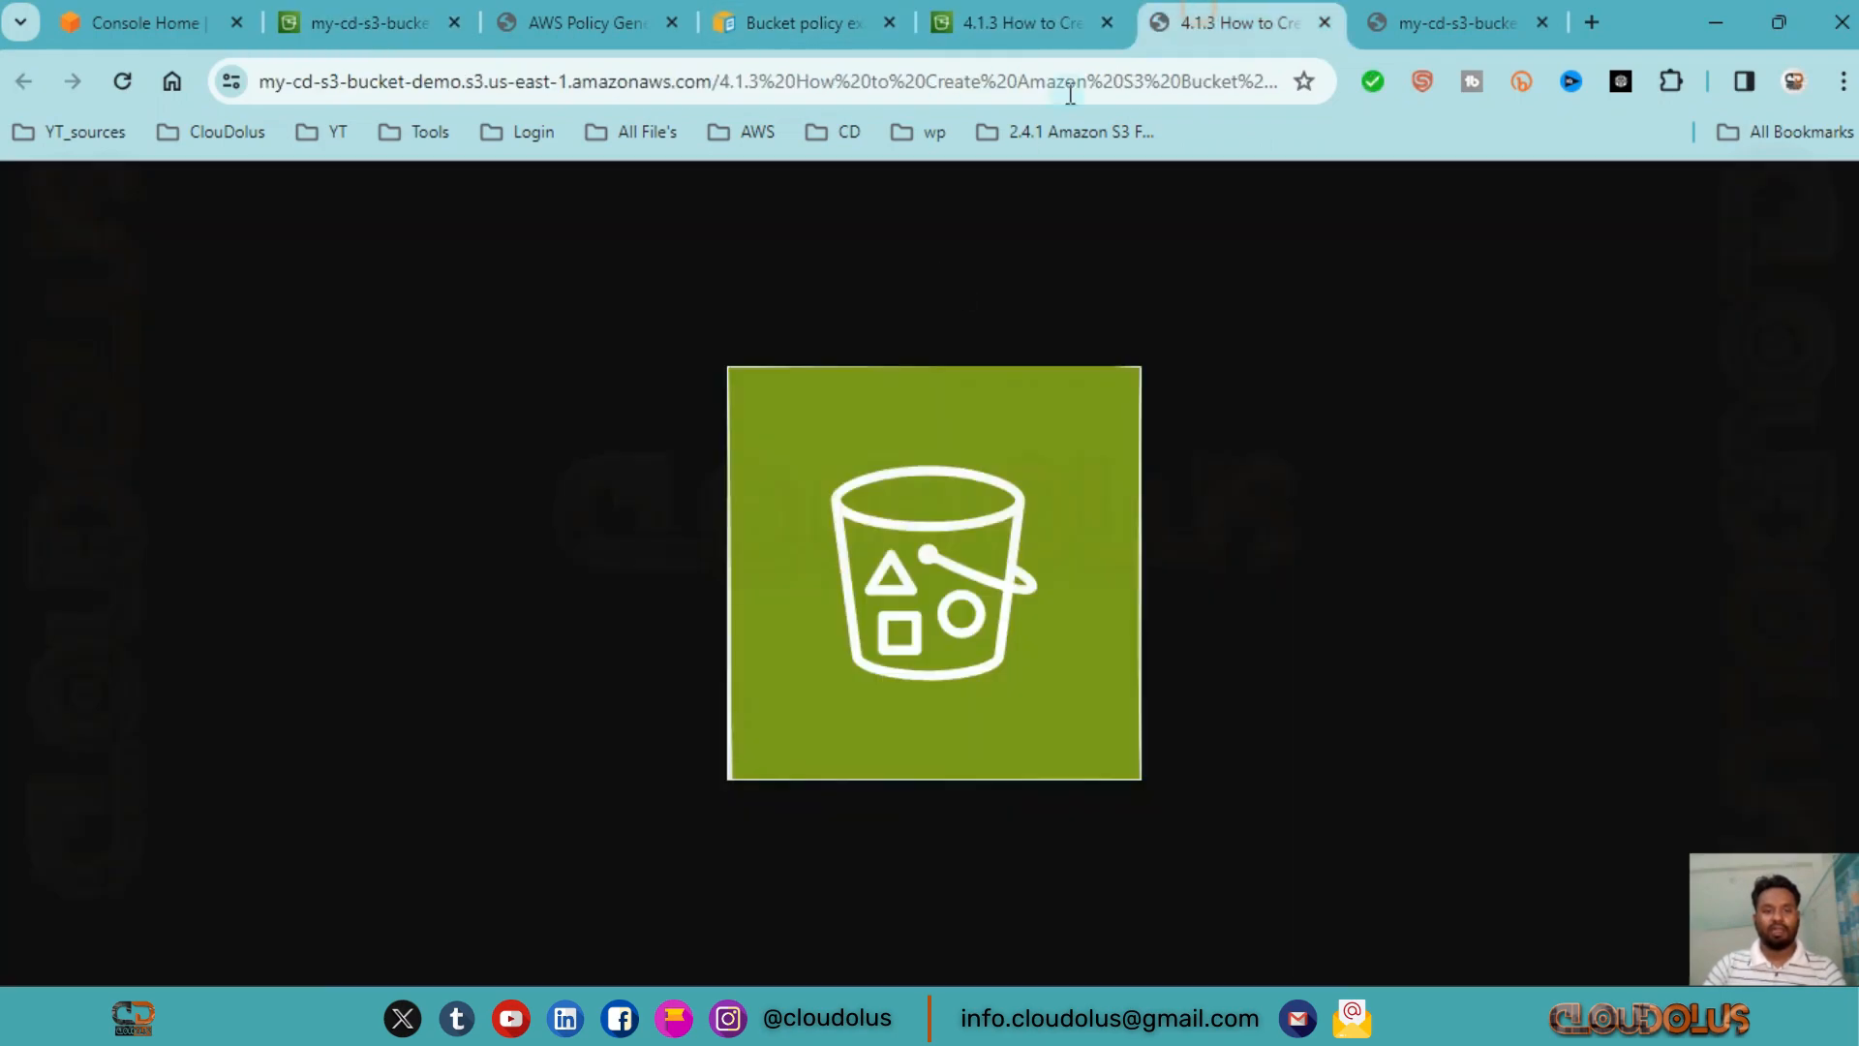
pyautogui.click(1406, 10)
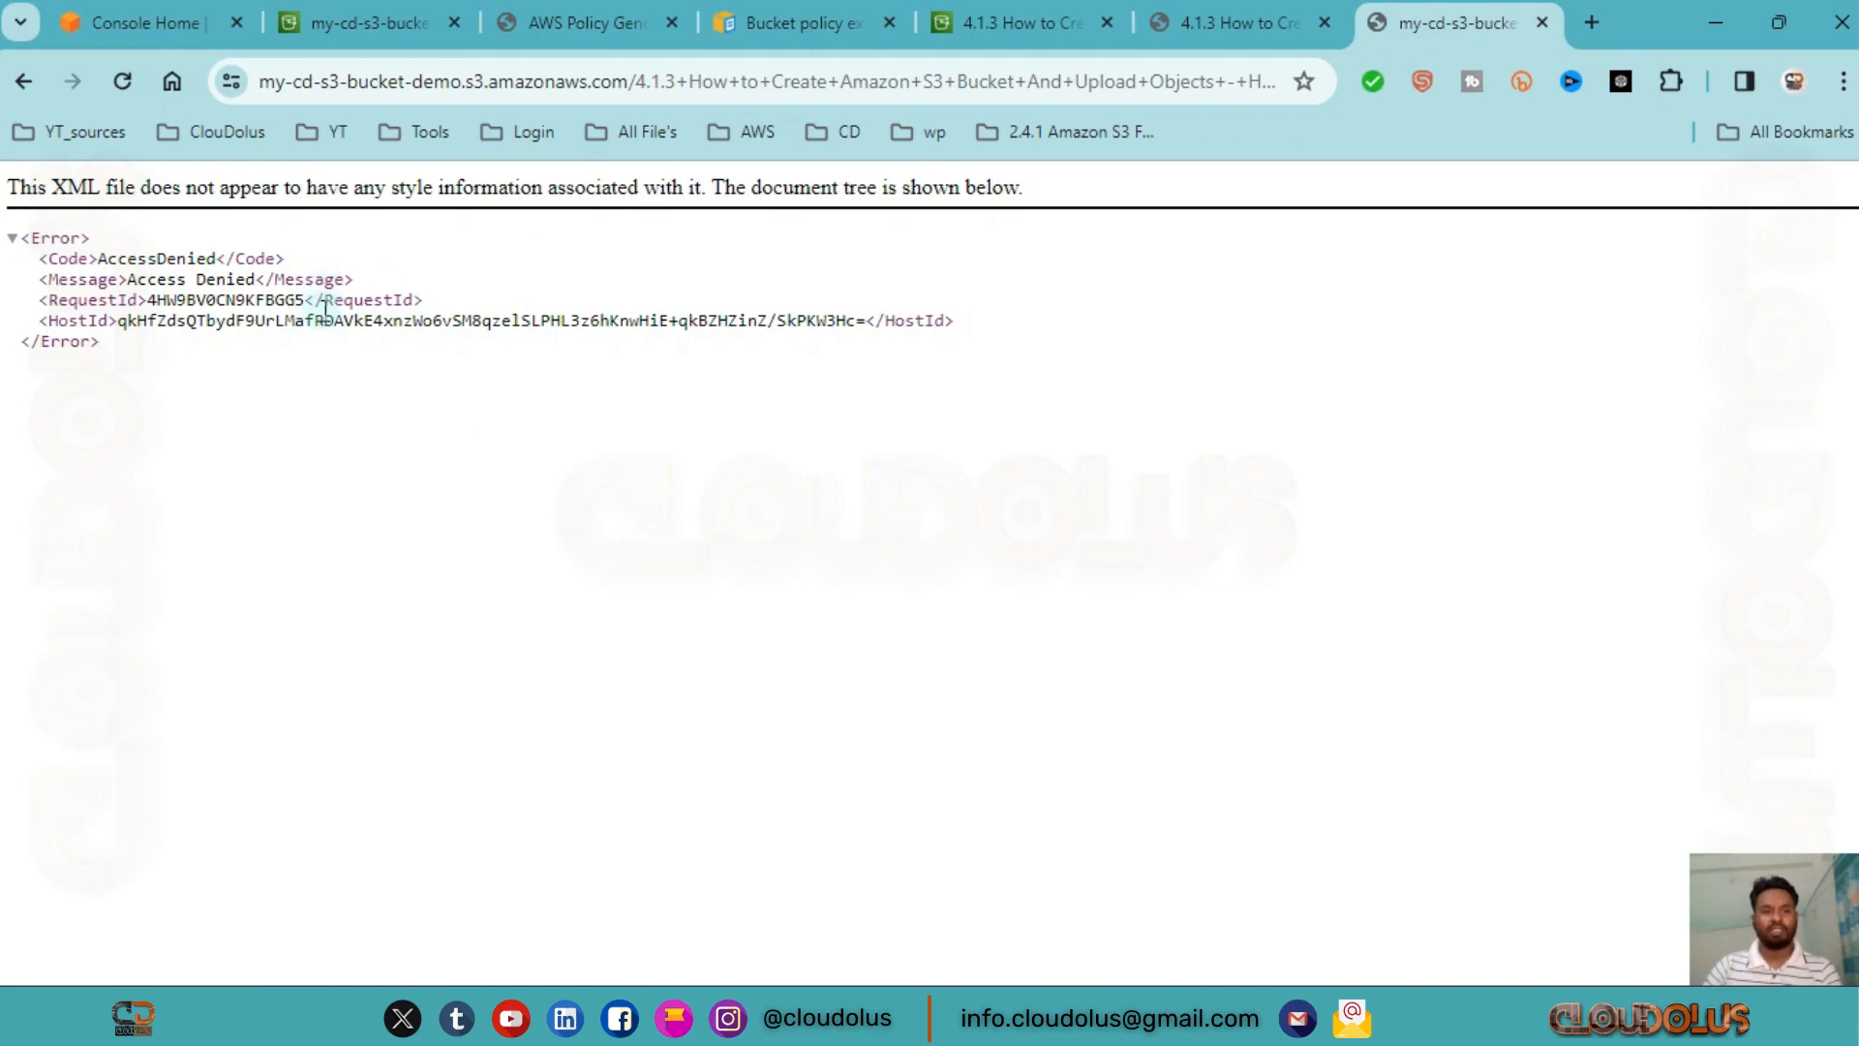
pyautogui.click(123, 96)
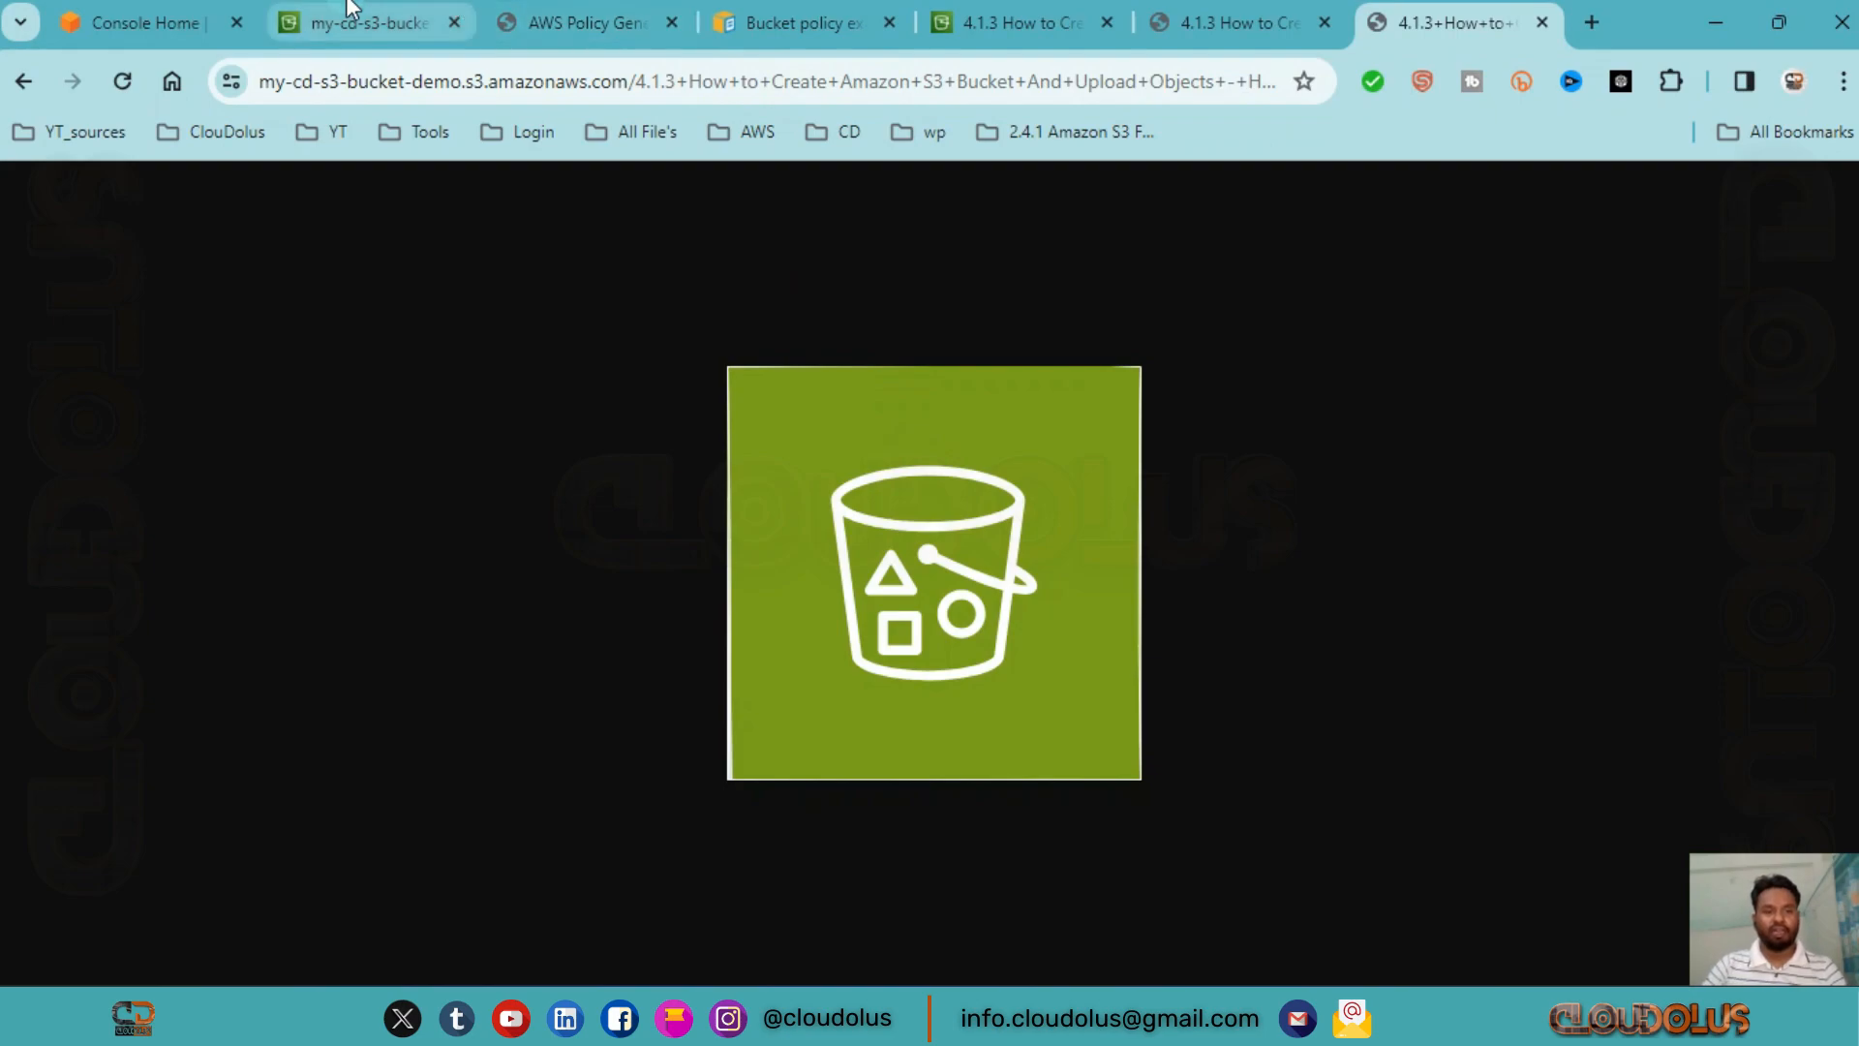
# - Review the action, effect and principal of the saved policy in the bucket's permissions
pyautogui.click(441, 14)
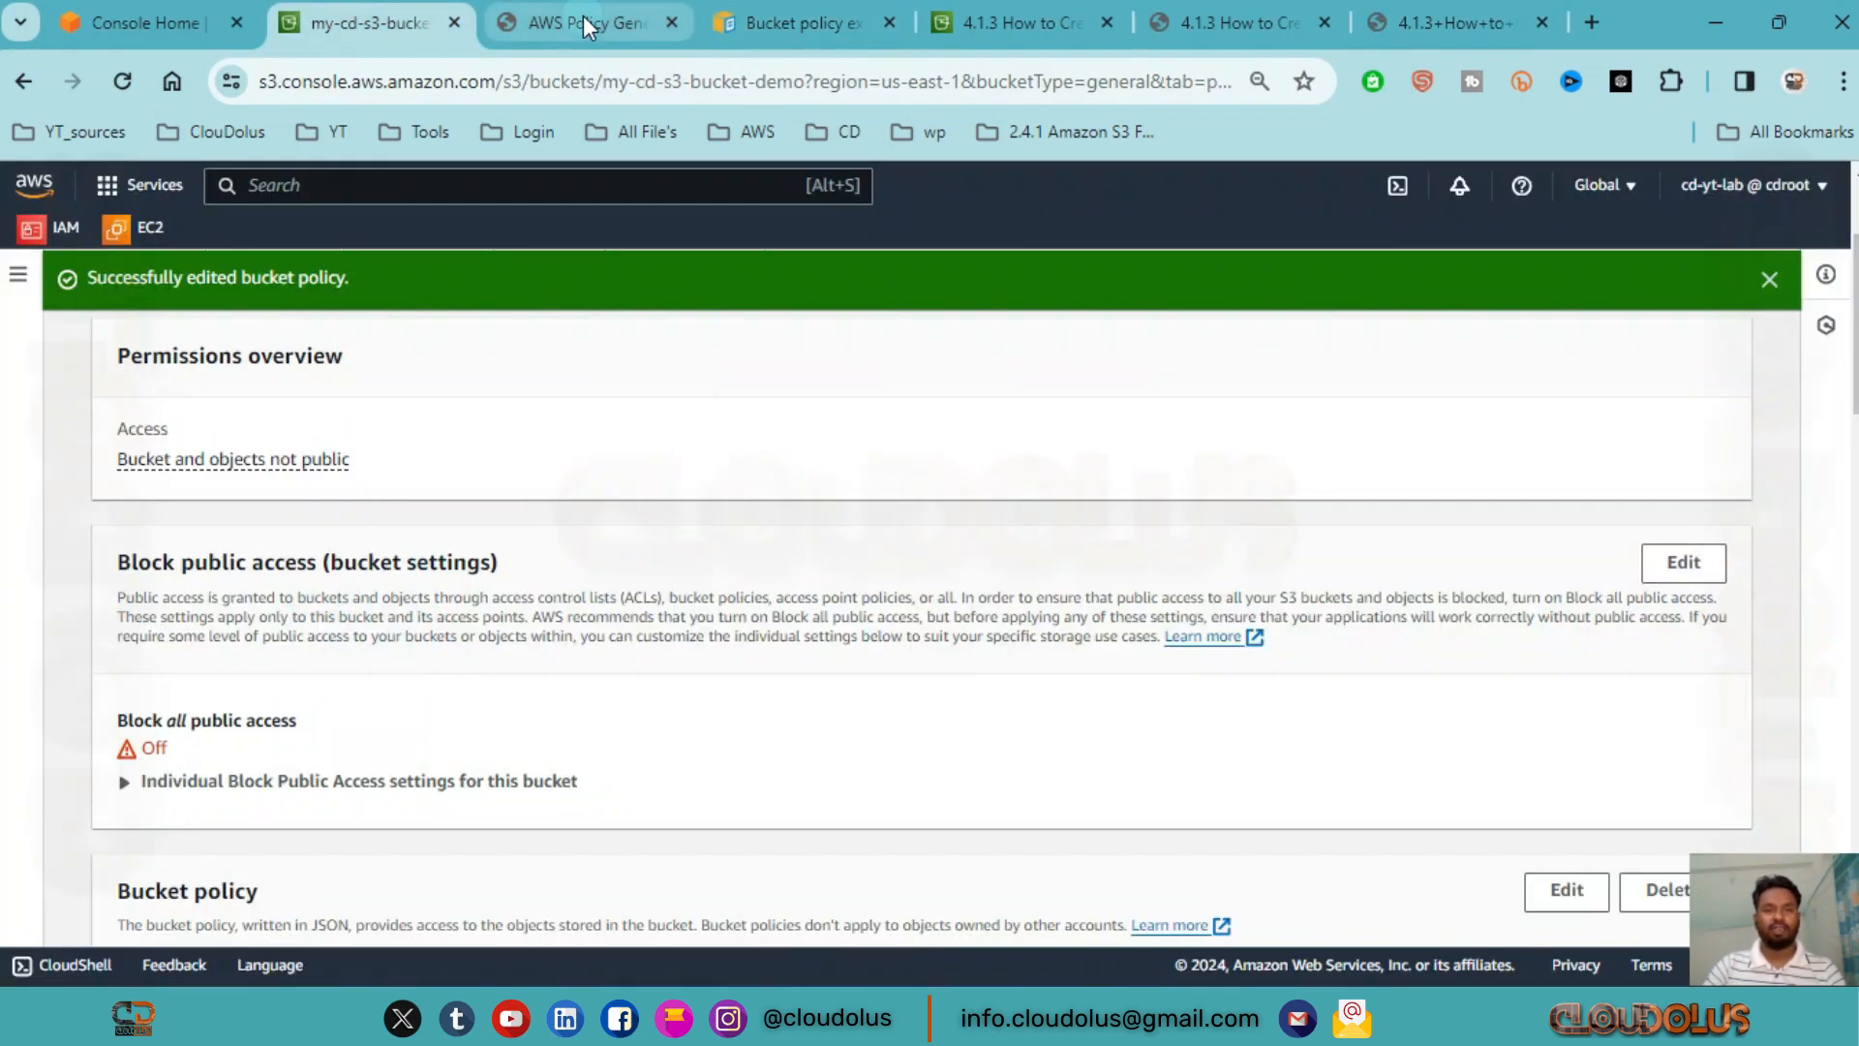
pyautogui.scroll(-8, 581, 859)
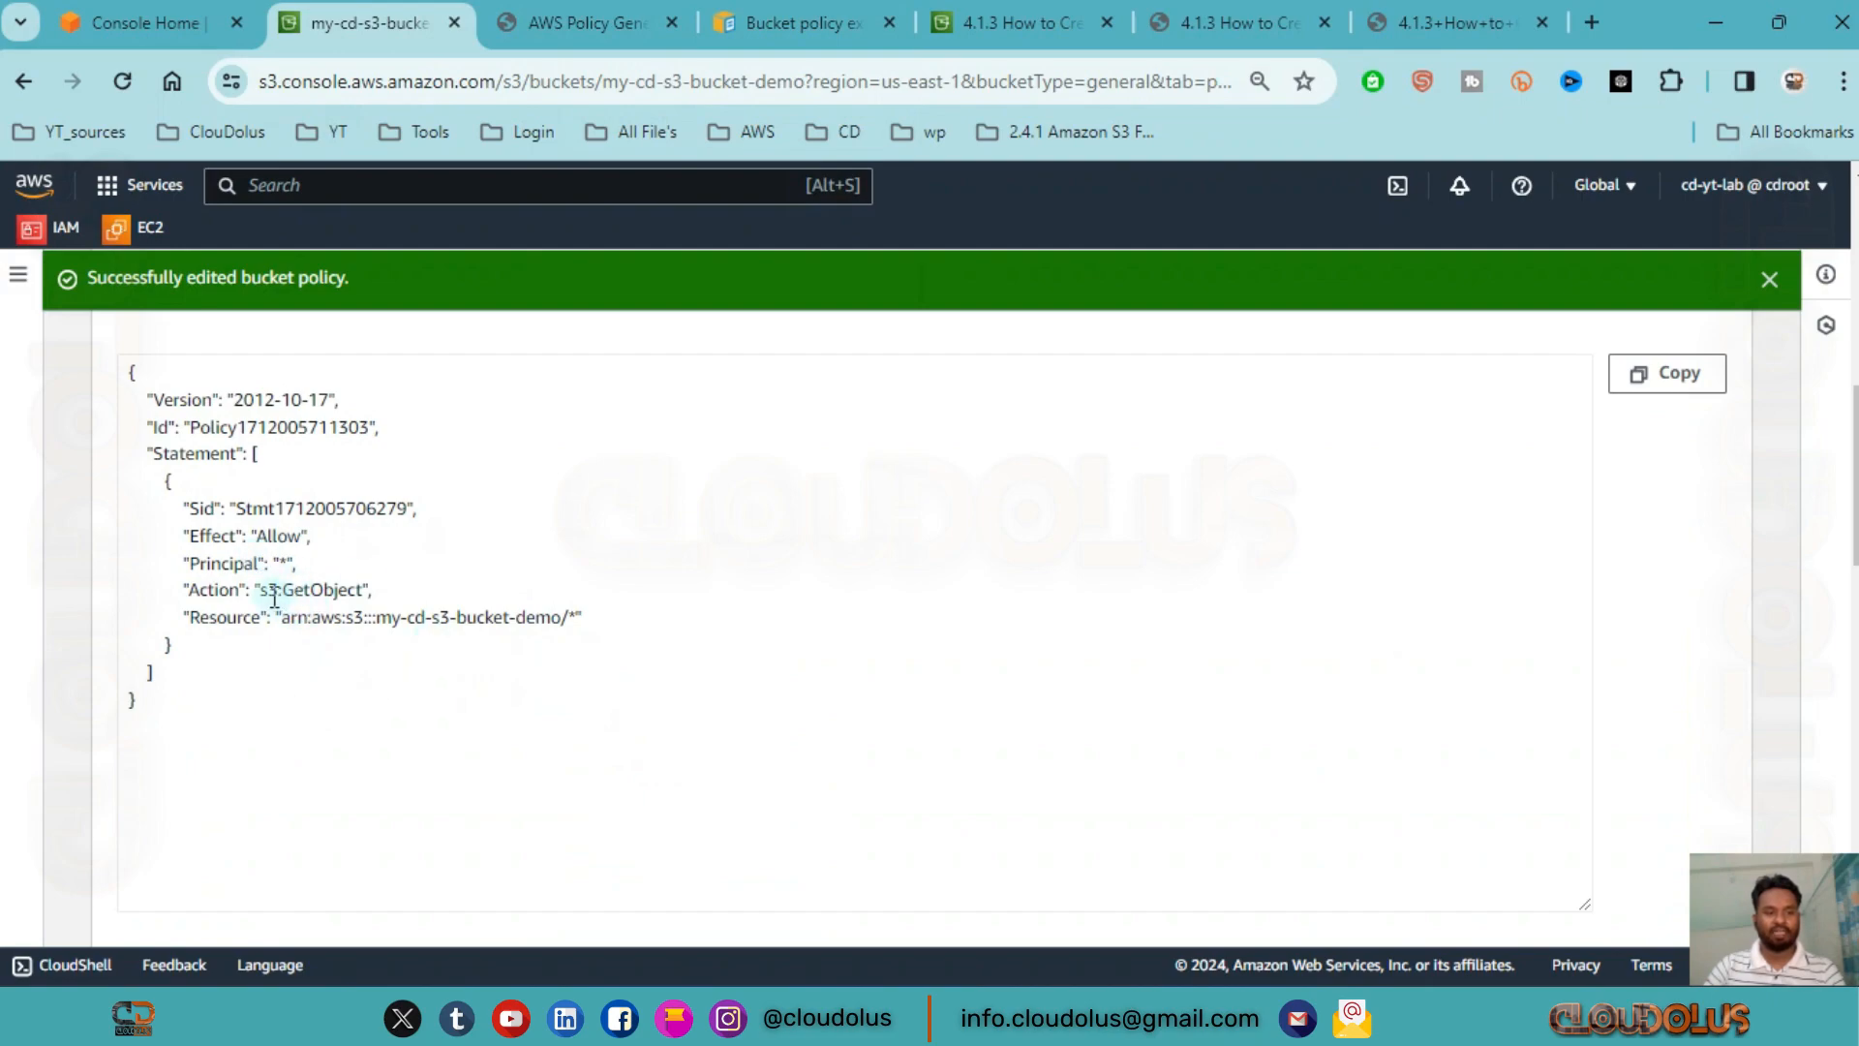
pyautogui.moveTo(260, 592); pyautogui.dragTo(378, 593)
pyautogui.moveTo(244, 535); pyautogui.dragTo(296, 567)
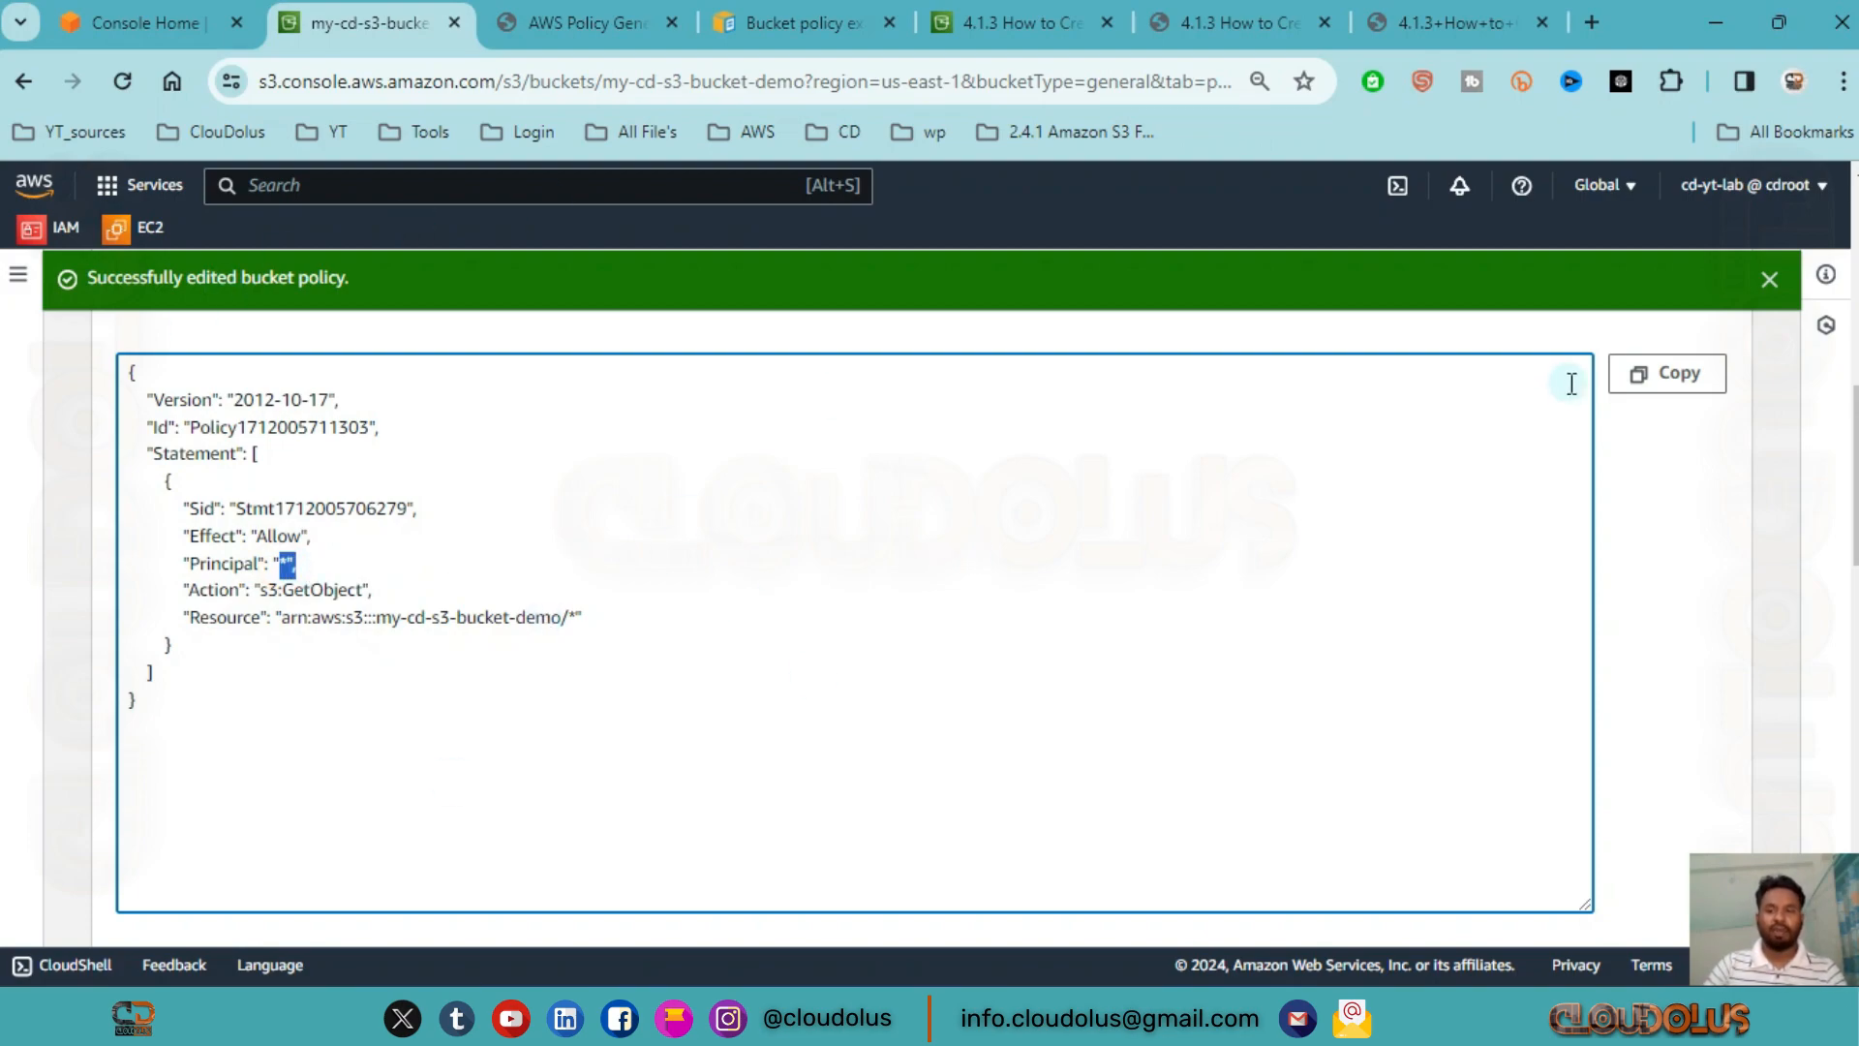
# - Examine the PNG object's properties and object URL, and compare its public page with the presigned one
pyautogui.click(1056, 8)
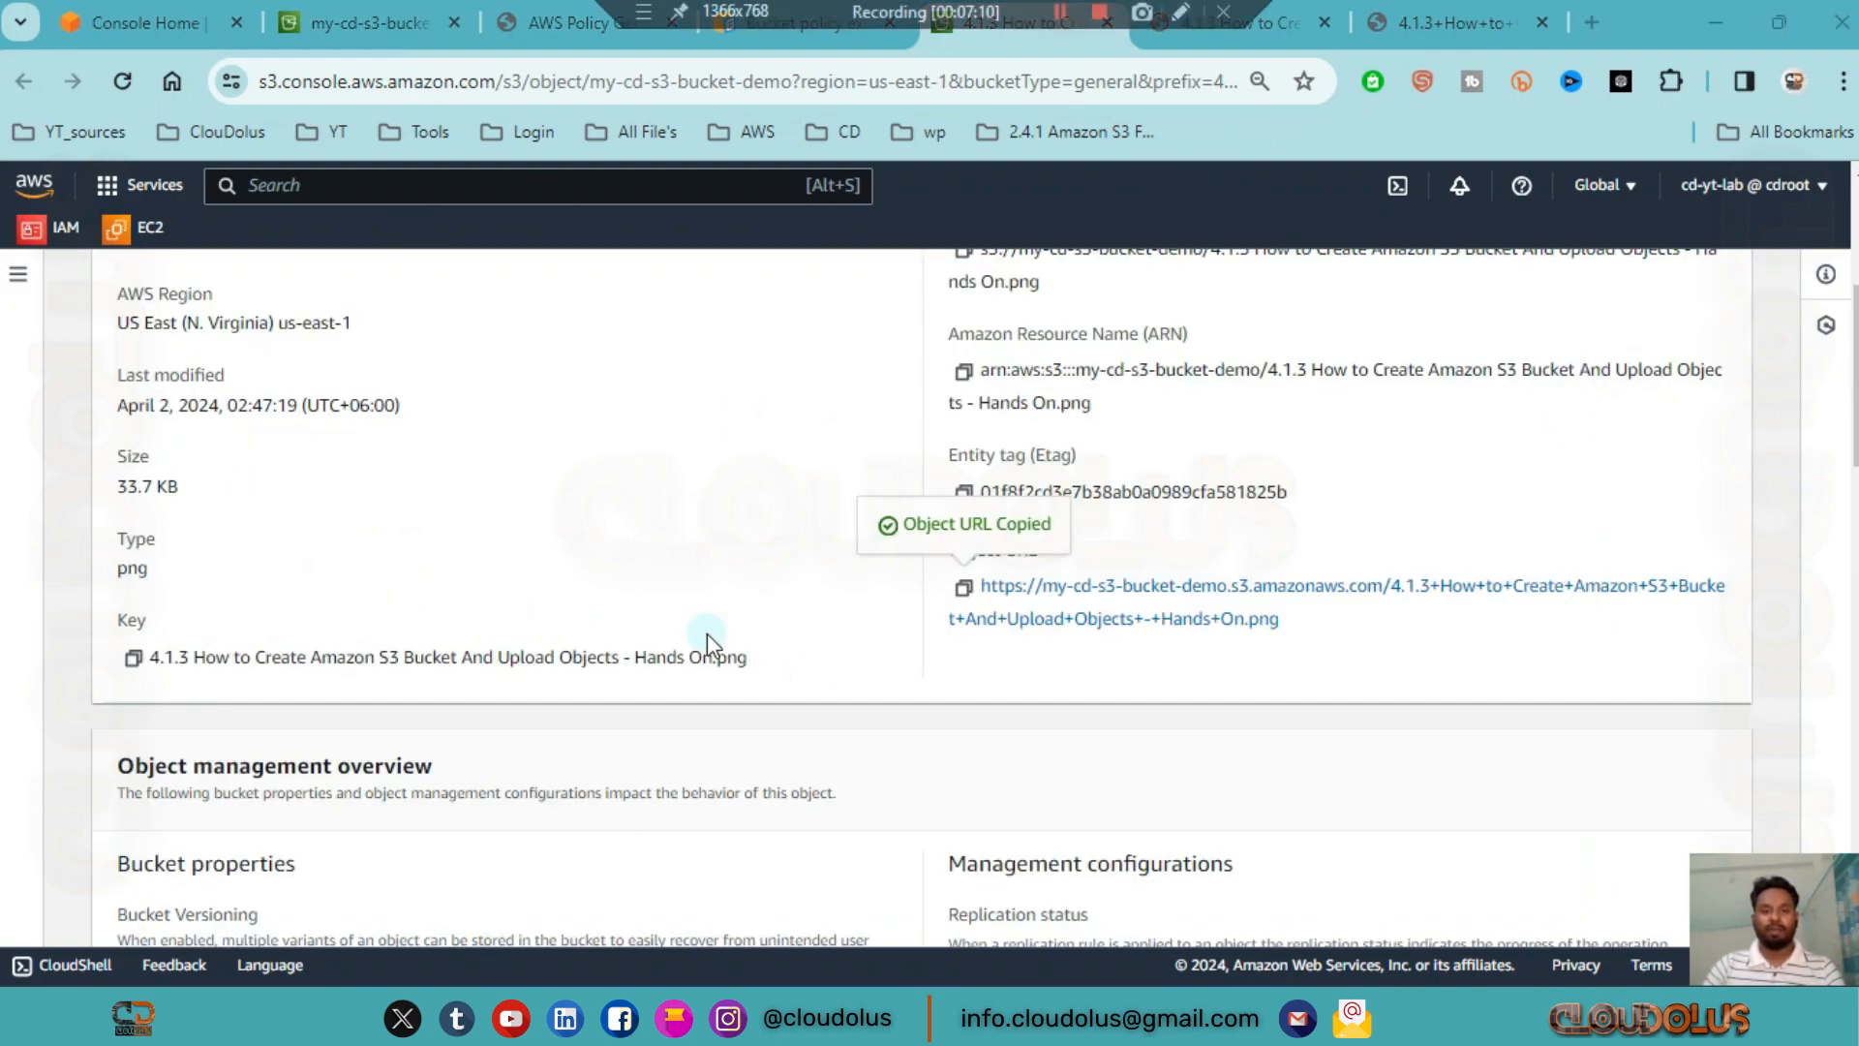
pyautogui.scroll(-2, 901, 576)
pyautogui.scroll(6, 901, 578)
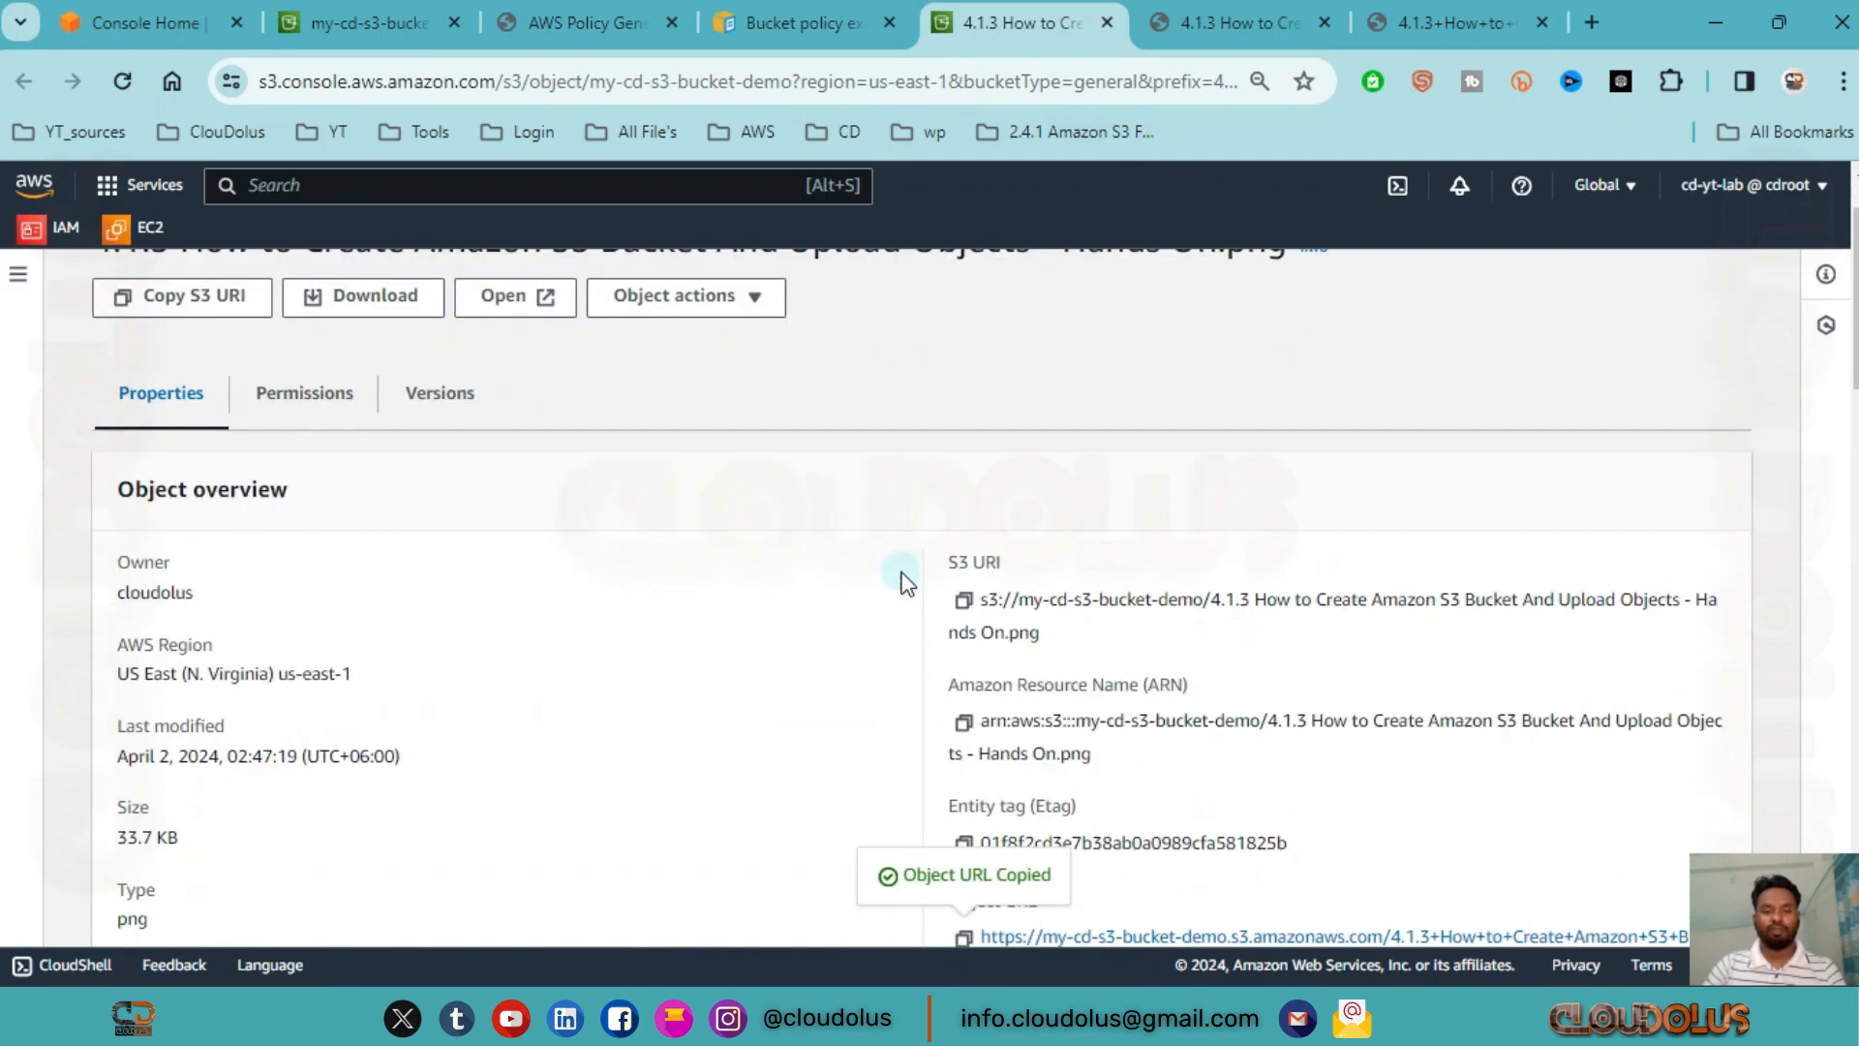
pyautogui.scroll(-4, 905, 581)
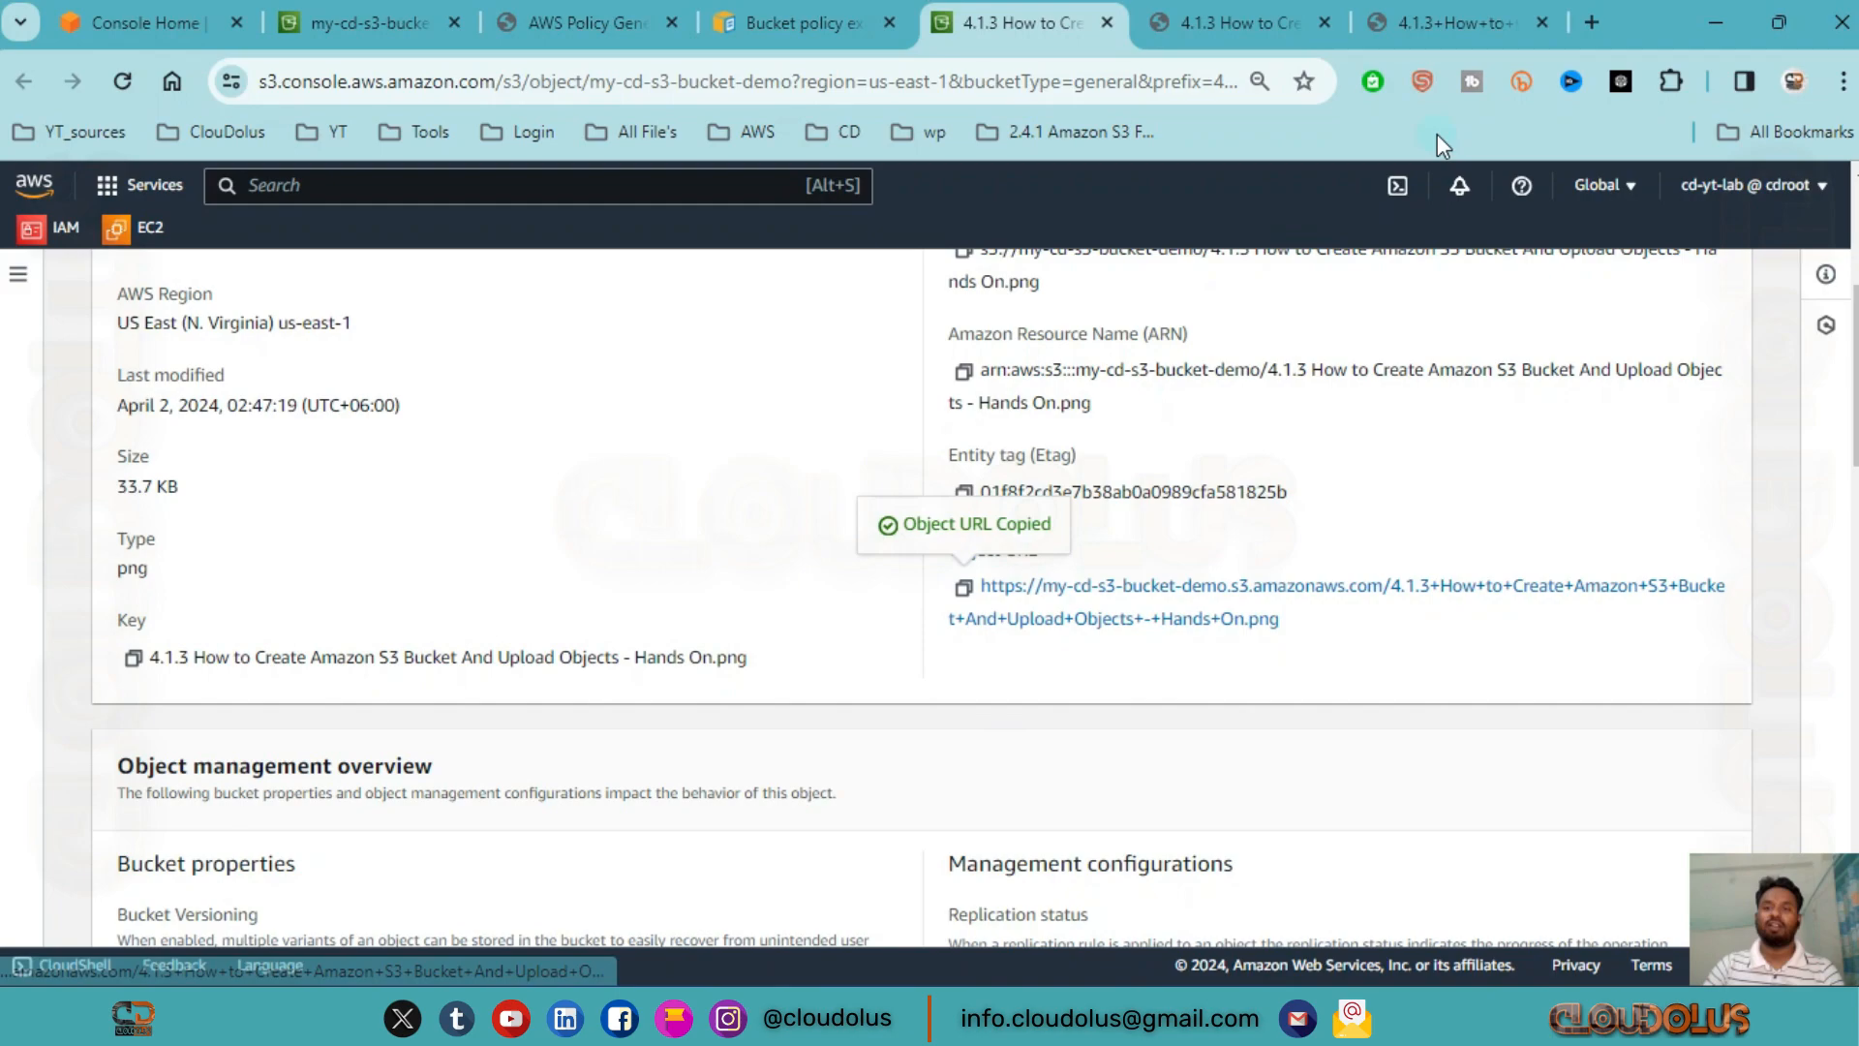
pyautogui.click(1442, 22)
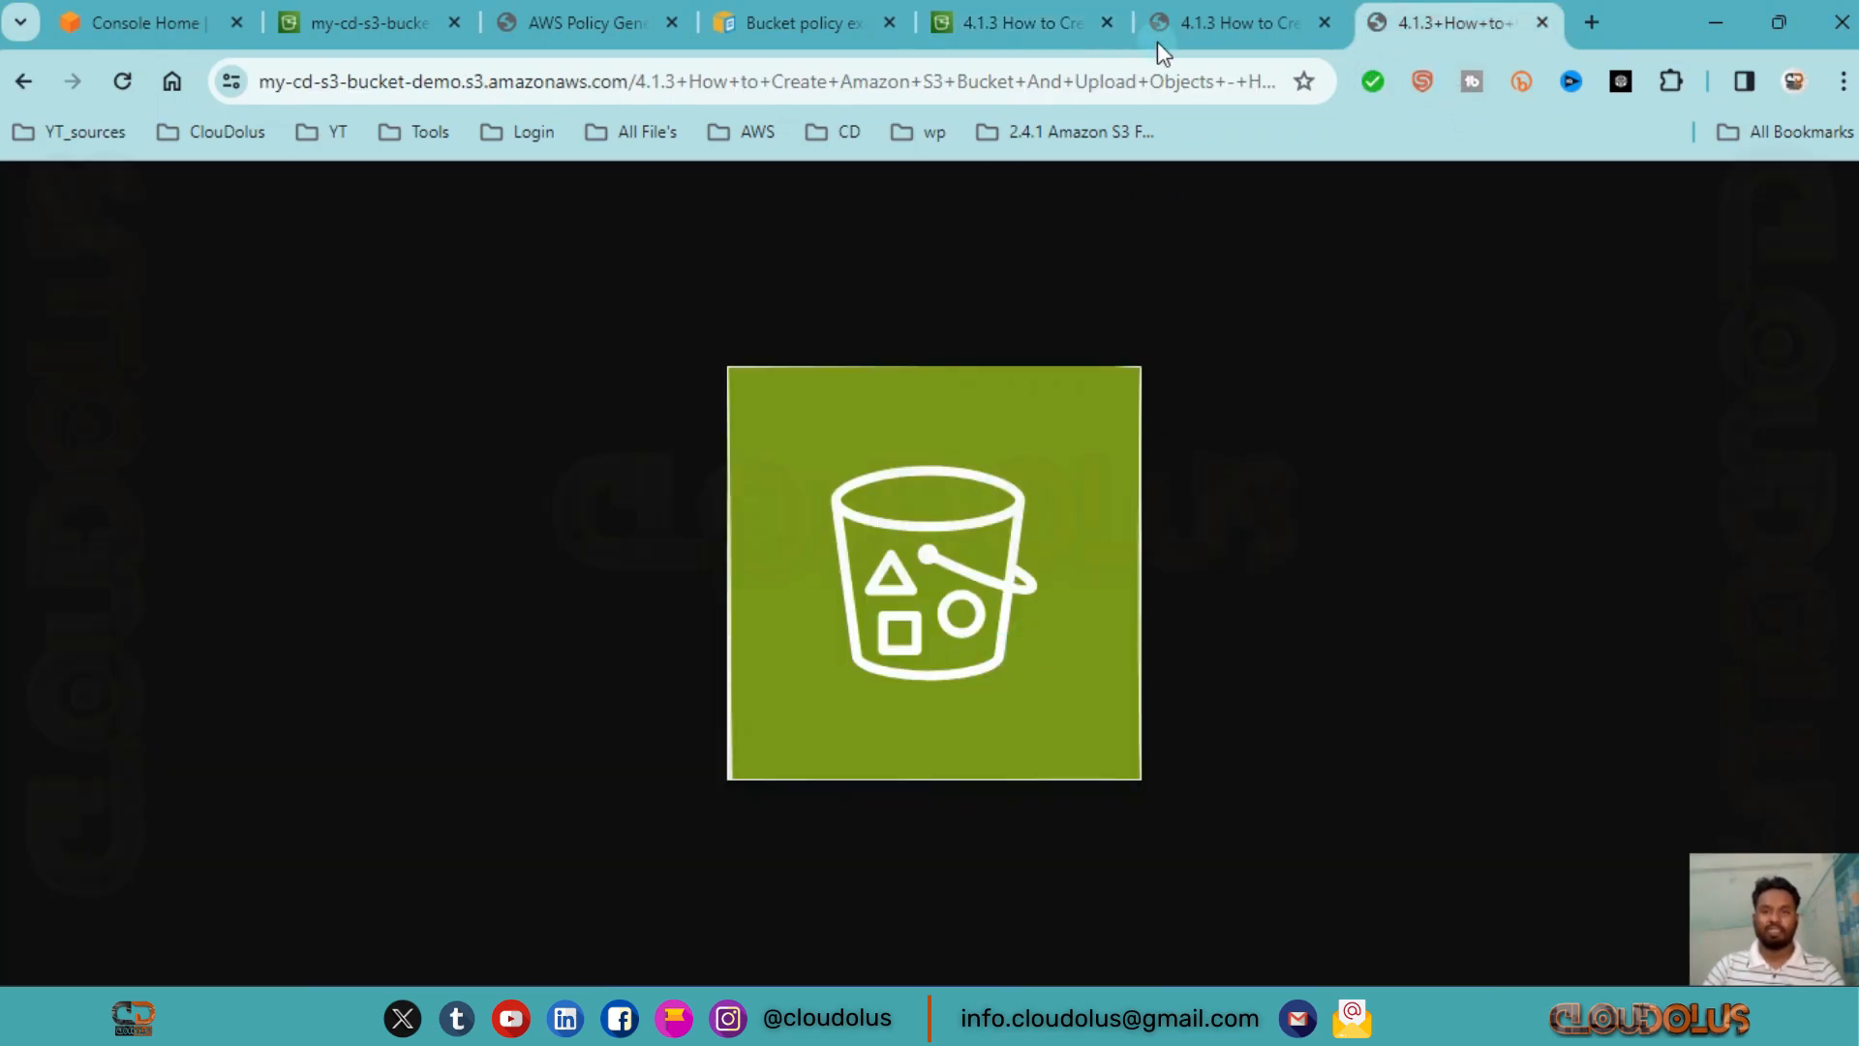
pyautogui.click(1222, 8)
# - Return to the bucket's permissions, dismiss the success notification, and review the public access settings and bucket policy
pyautogui.click(533, 10)
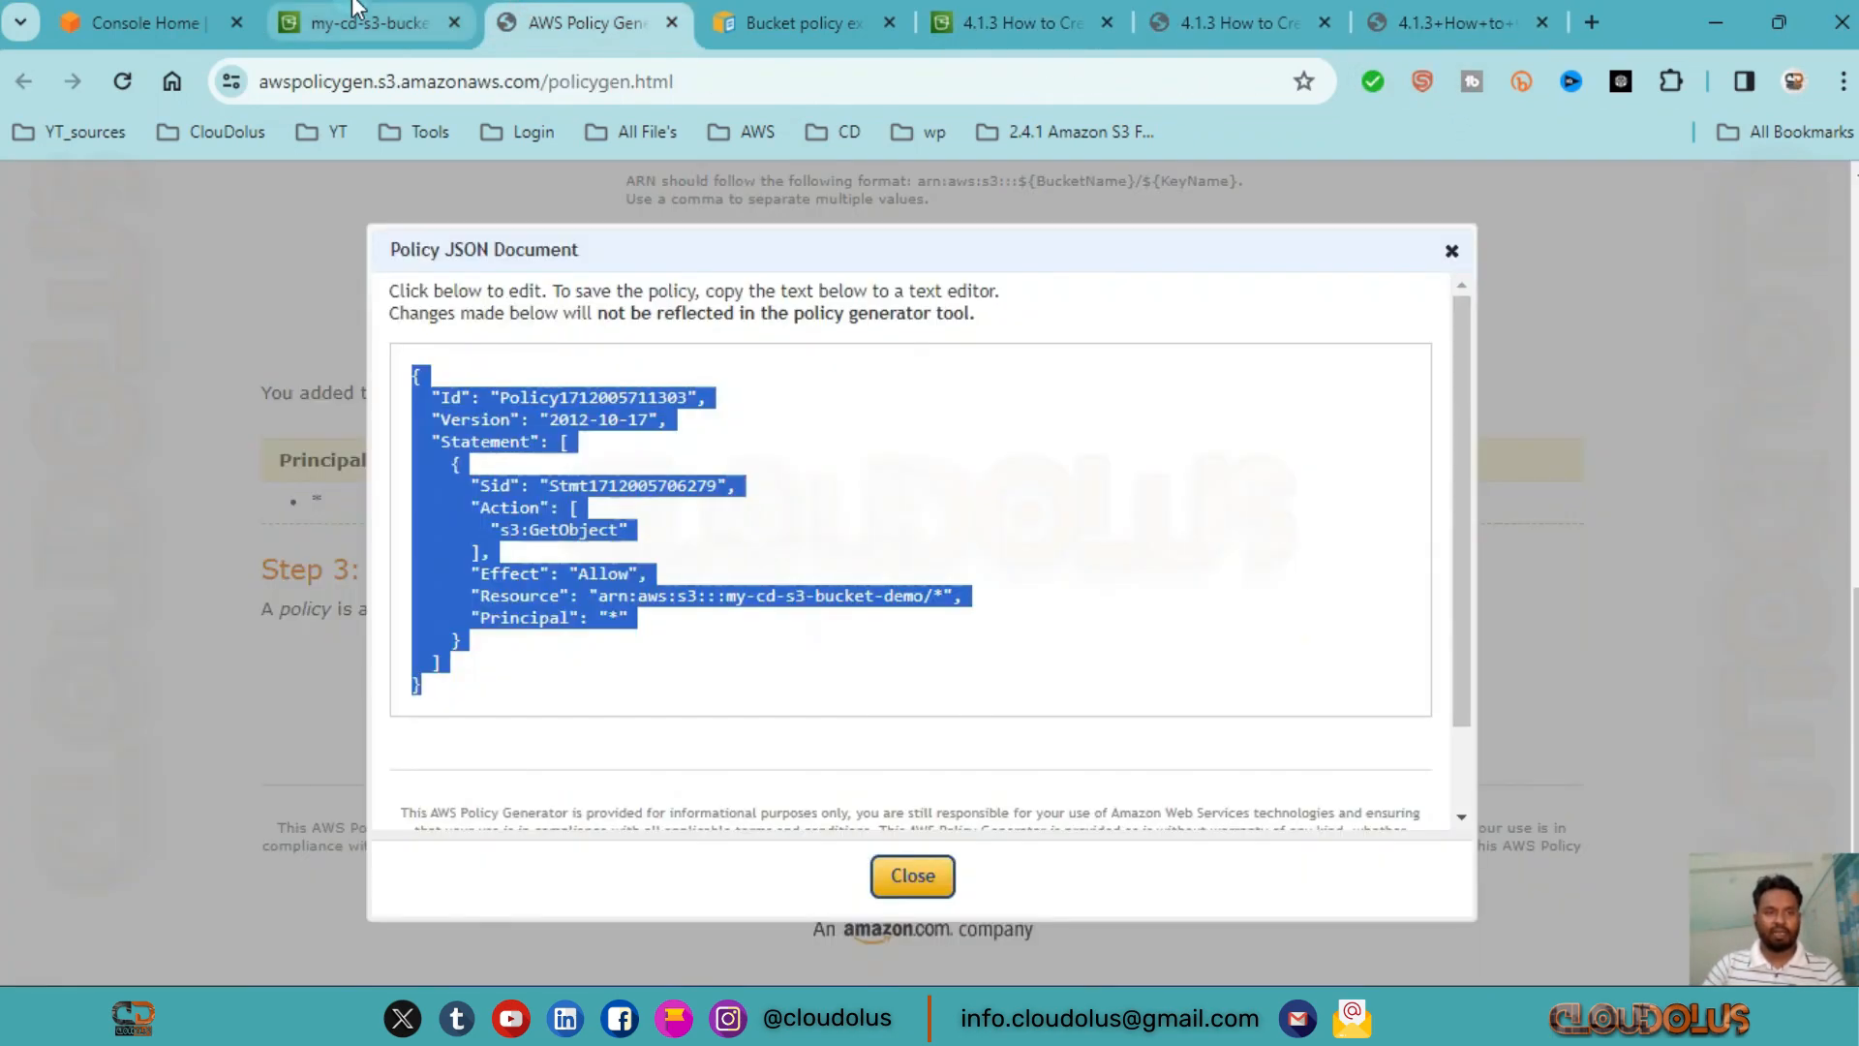
pyautogui.click(355, 8)
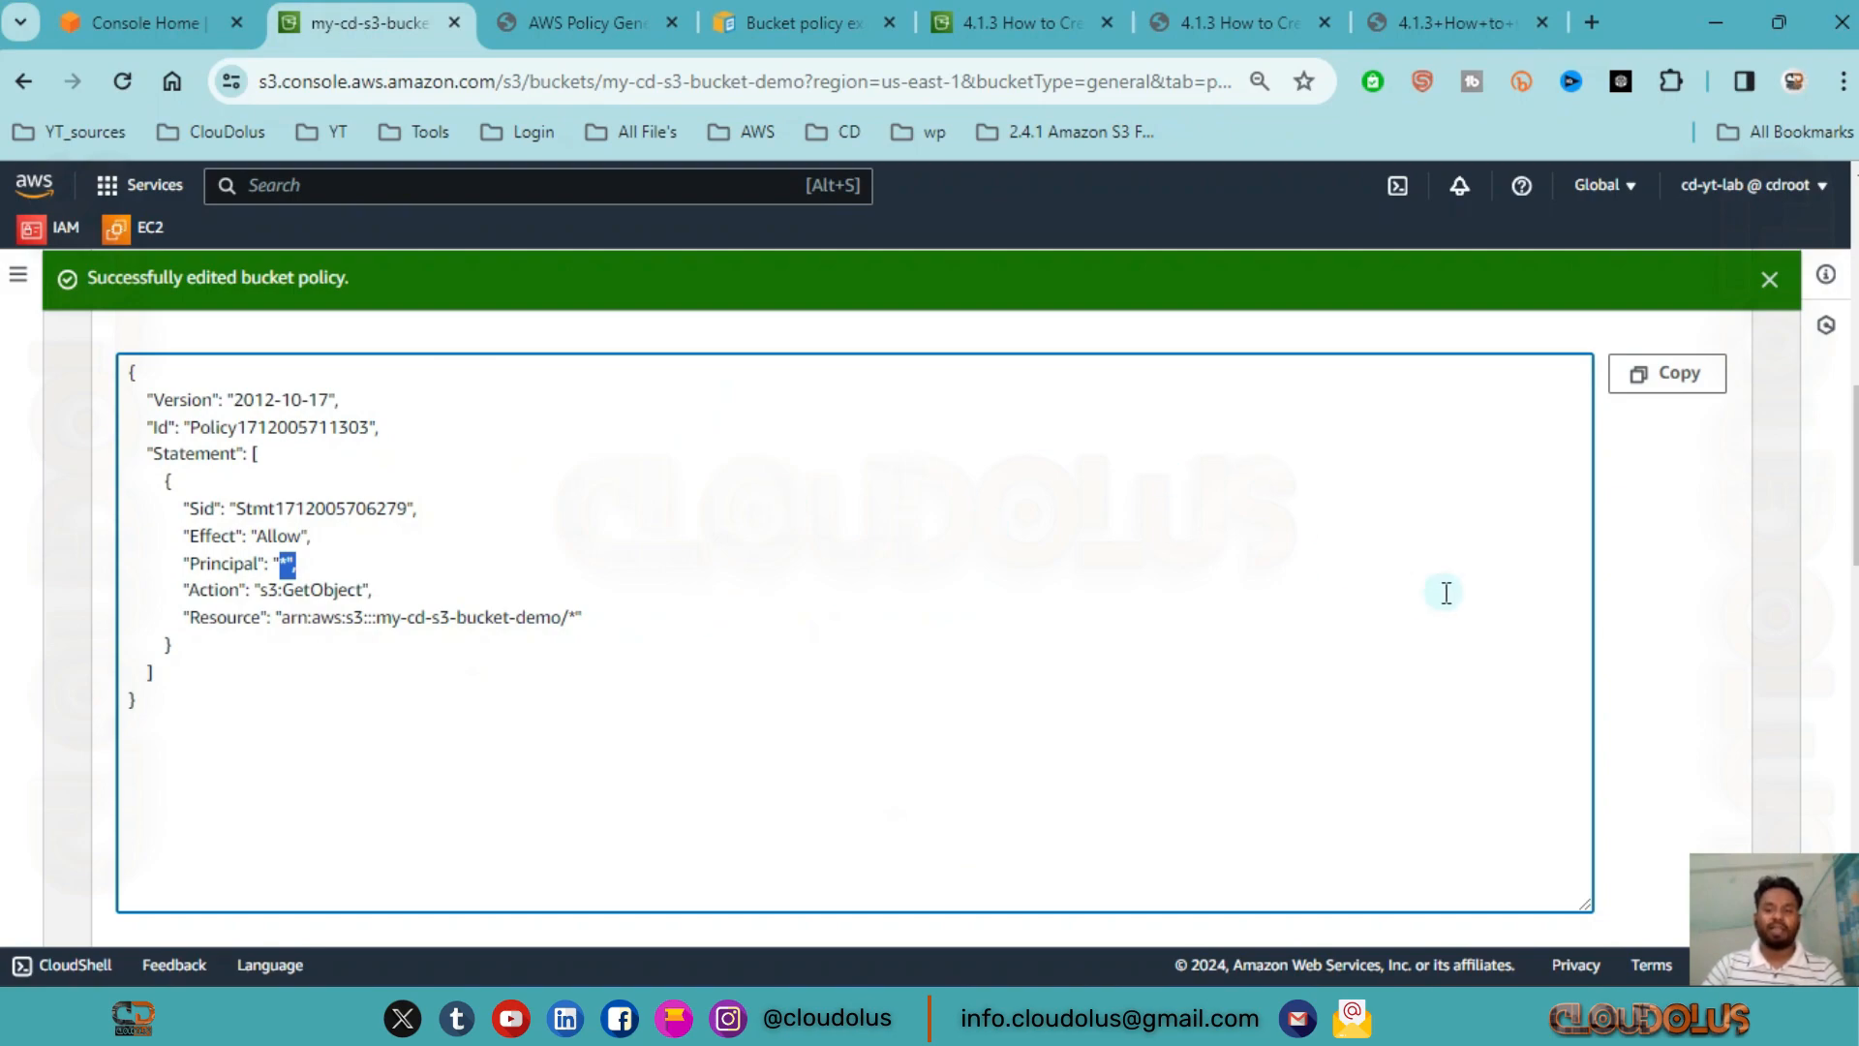
pyautogui.click(1765, 283)
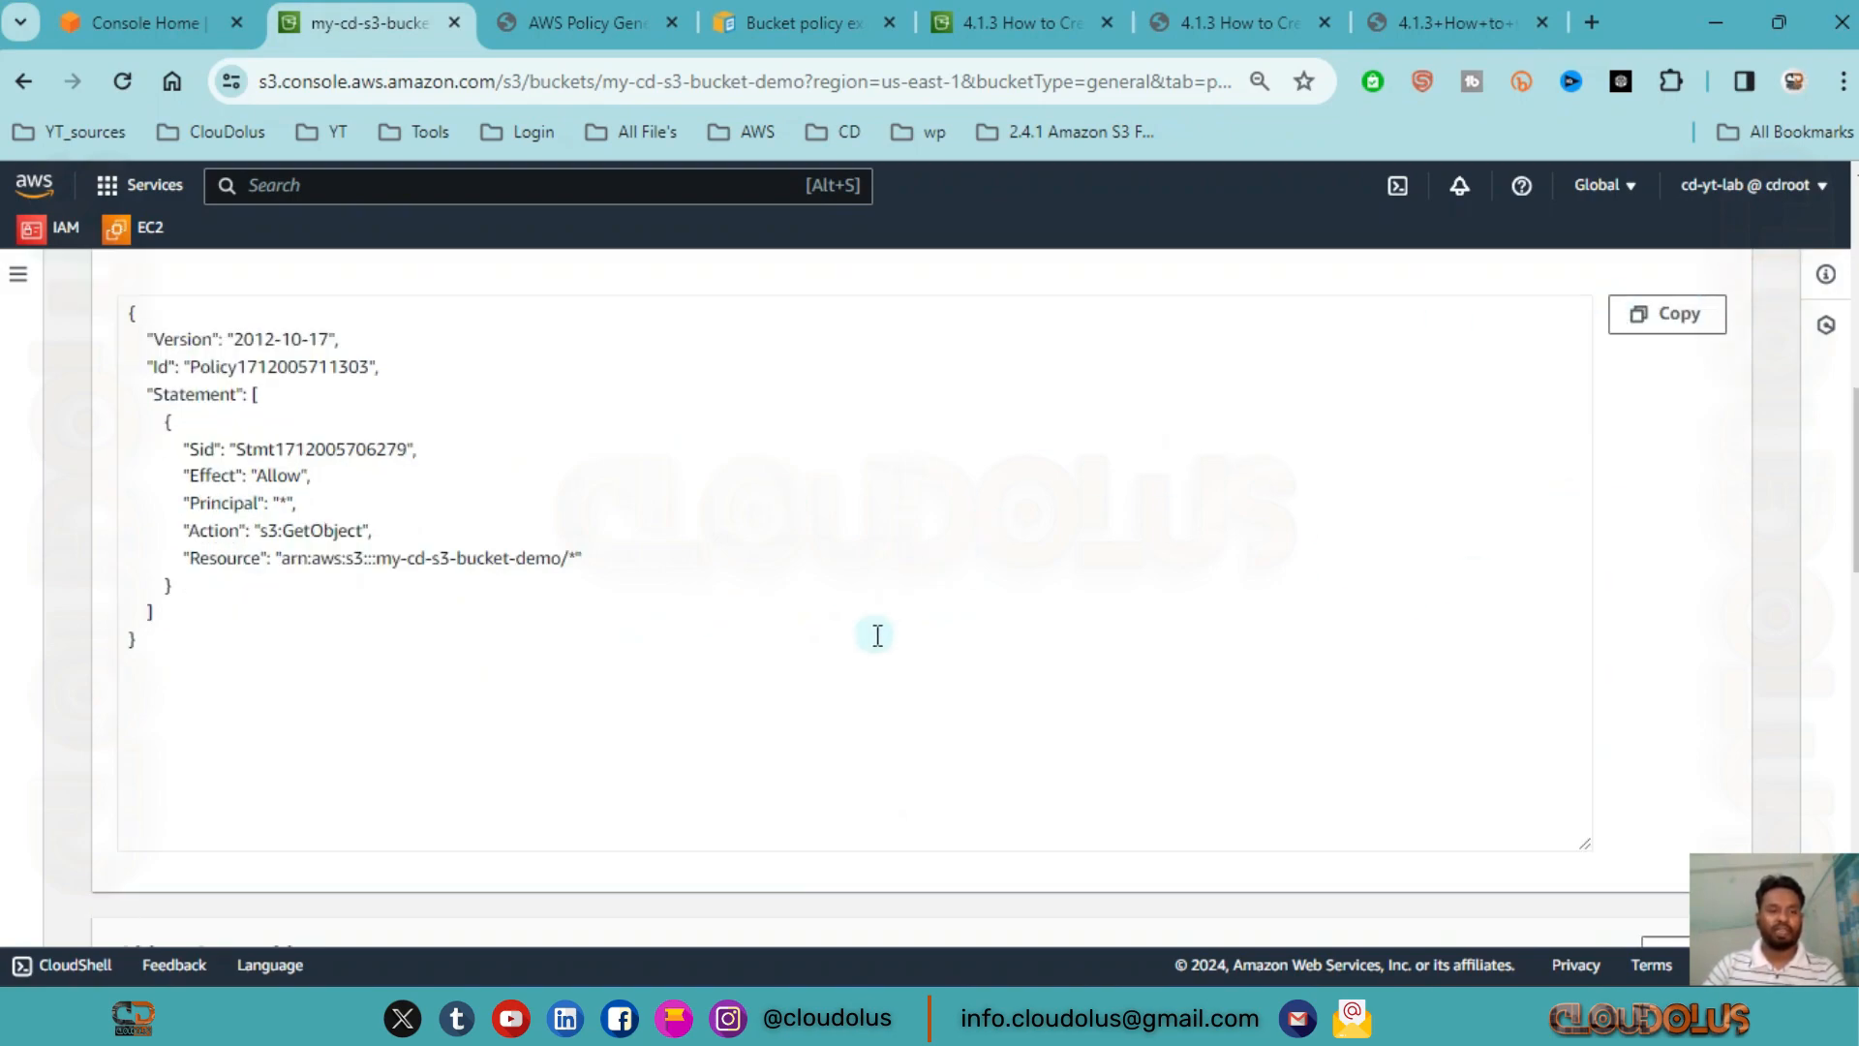
pyautogui.scroll(5, 875, 634)
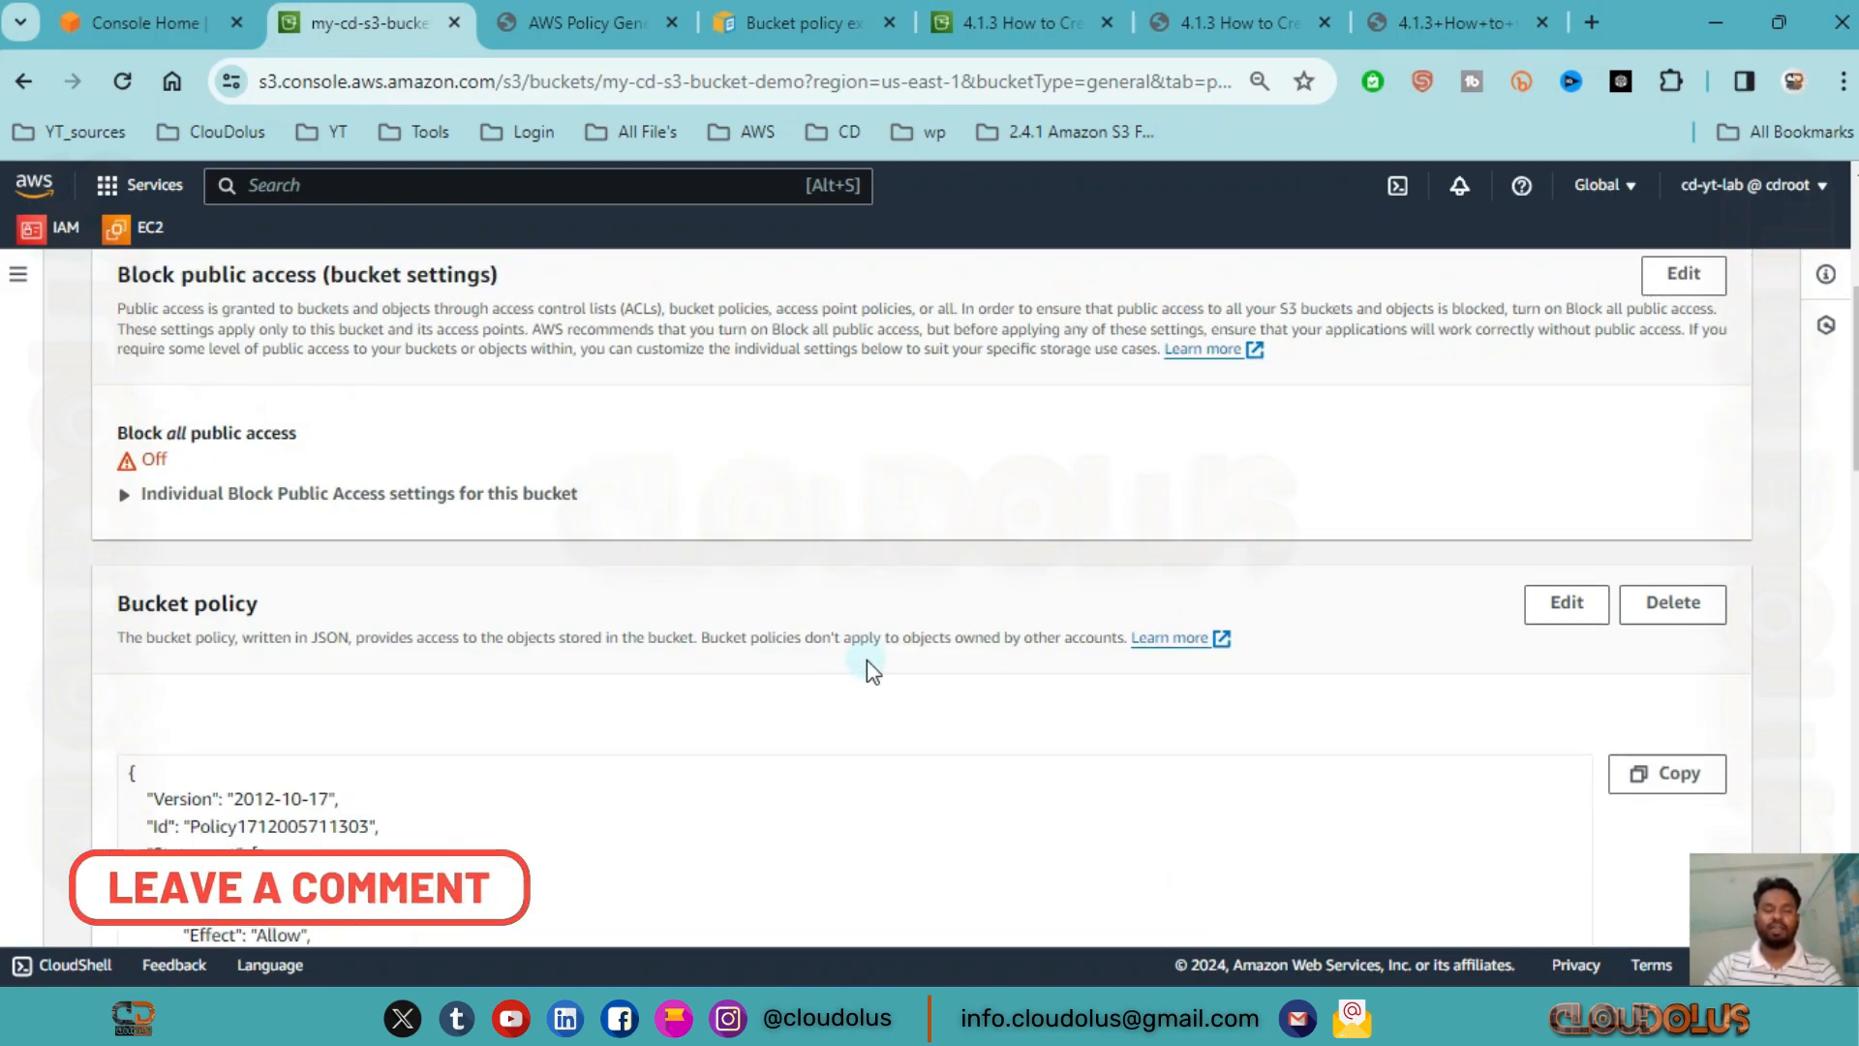